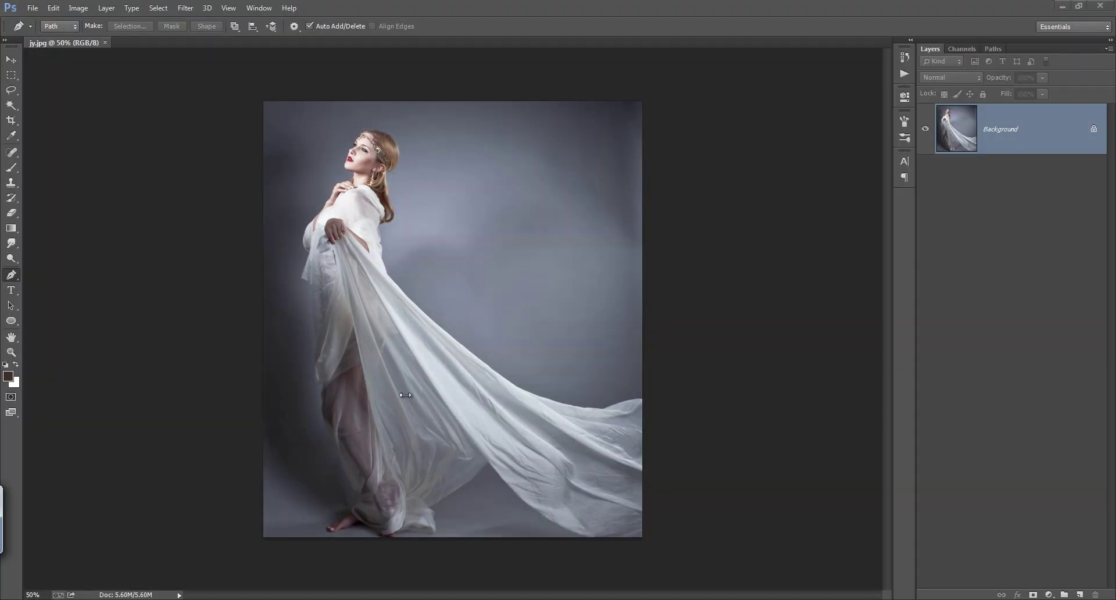
Zoom in to about 300% on the lower drape near the woman's feet.
click(398, 414)
click(361, 483)
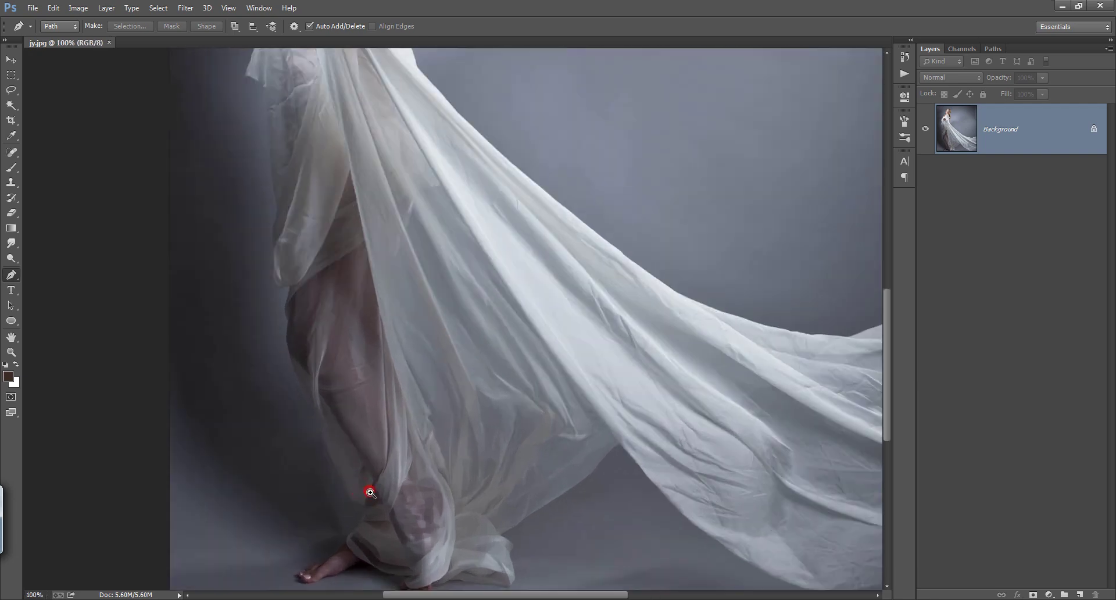
click(370, 493)
click(370, 492)
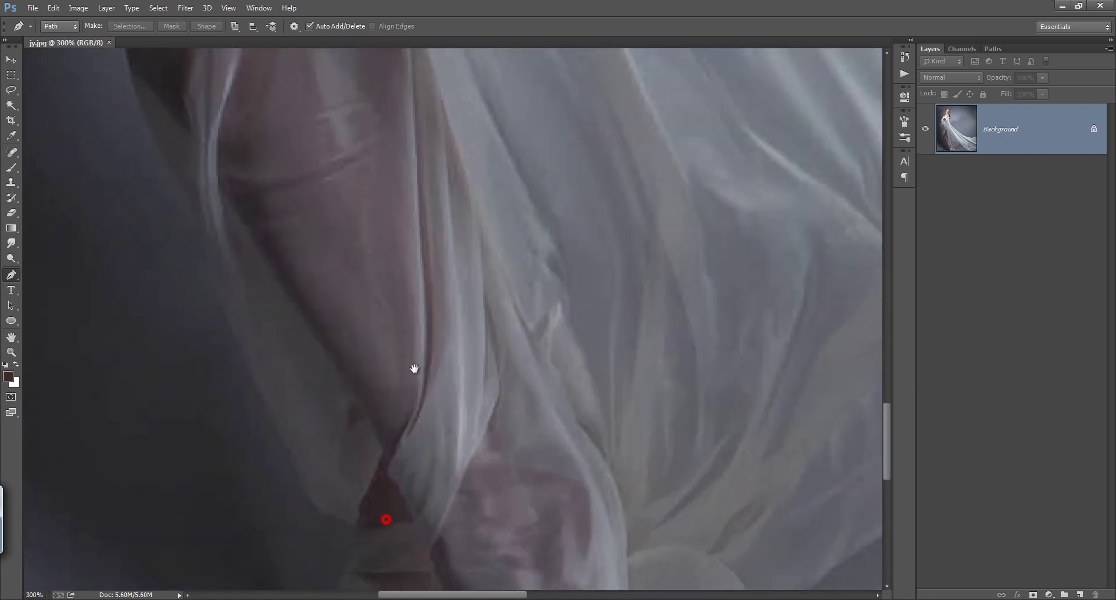
scroll(414, 369, down, 5)
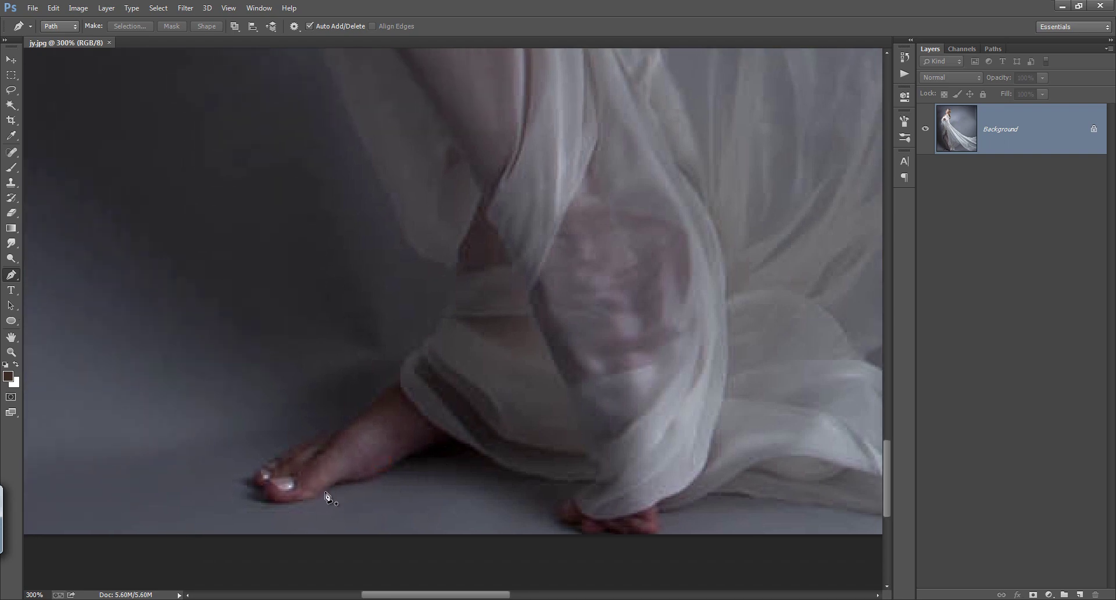
Trace a pen path from the woman's toe, curving along the drape's edge to outside the image.
click(262, 498)
scroll(430, 349, up, 5)
scroll(430, 349, up, 5)
drag(500, 229, 504, 201)
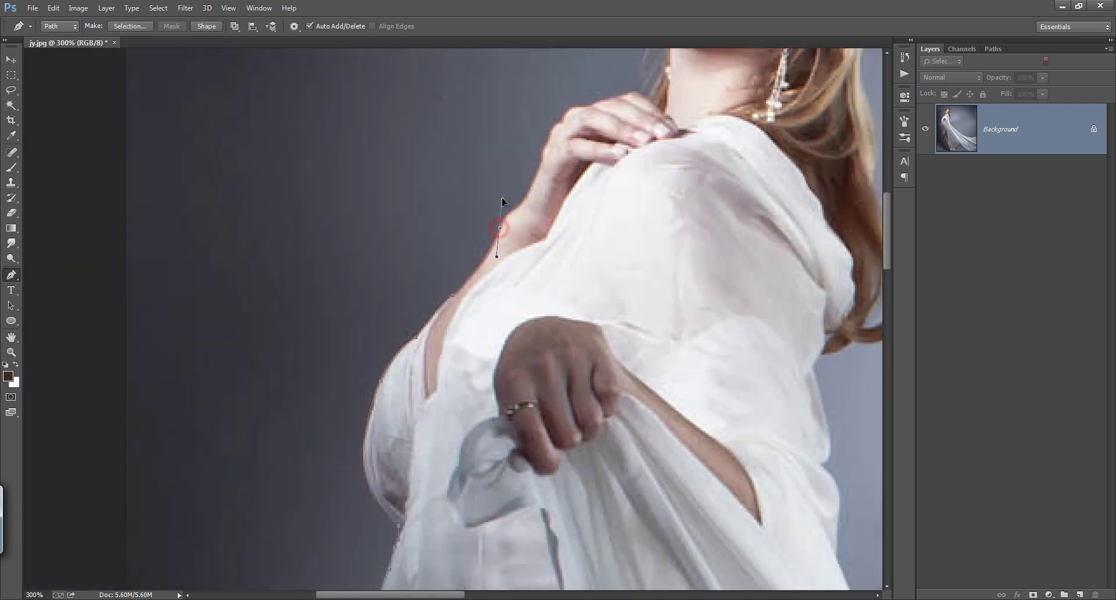
scroll(504, 202, up, 5)
scroll(453, 320, down, 5)
scroll(629, 403, down, 3)
drag(629, 403, 750, 415)
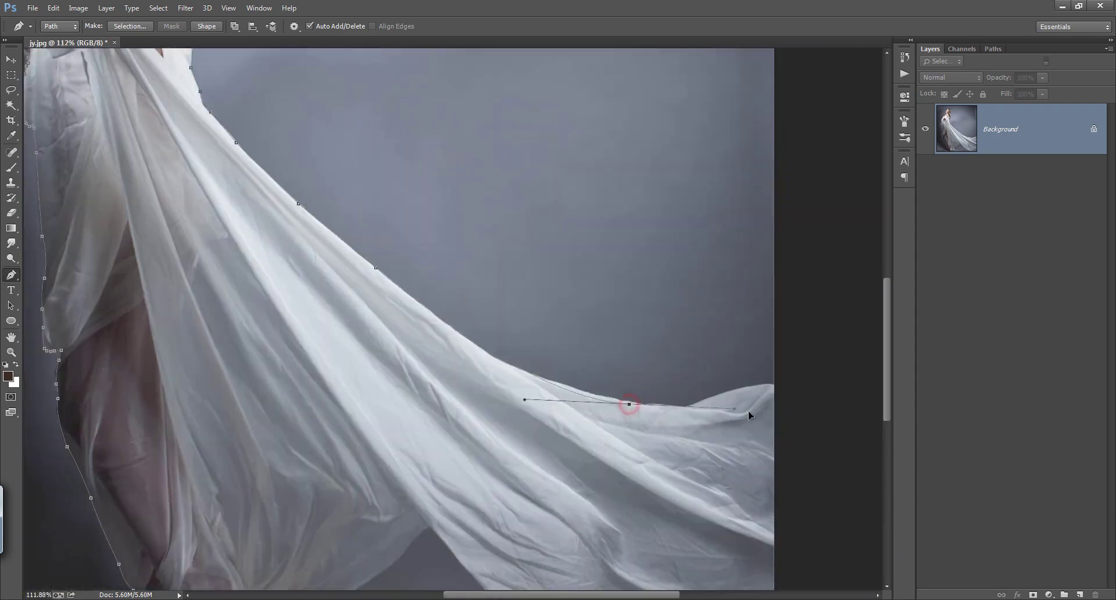
scroll(750, 415, down, 5)
click(870, 480)
scroll(441, 407, up, 3)
scroll(442, 407, down, 5)
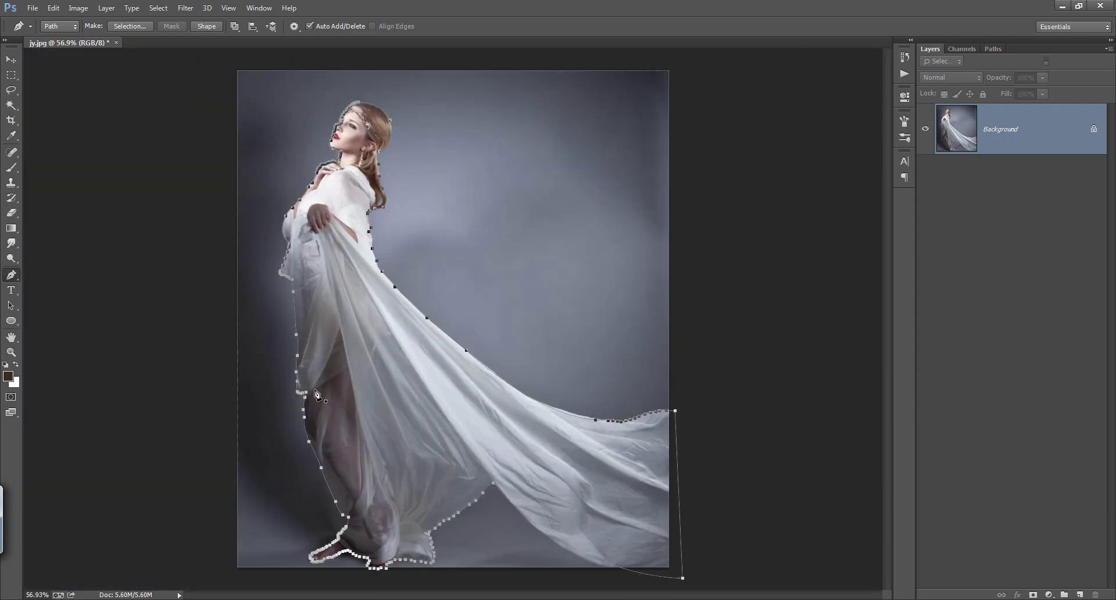
right_click(351, 373)
Convert the path to a selection and mask away the grey studio backdrop.
click(439, 121)
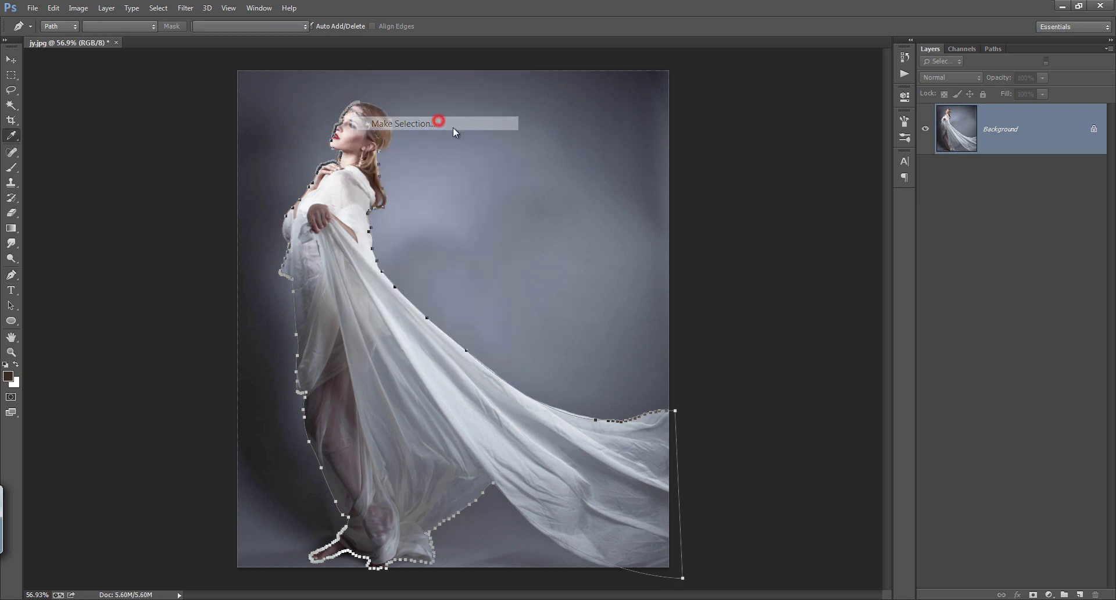
click(531, 151)
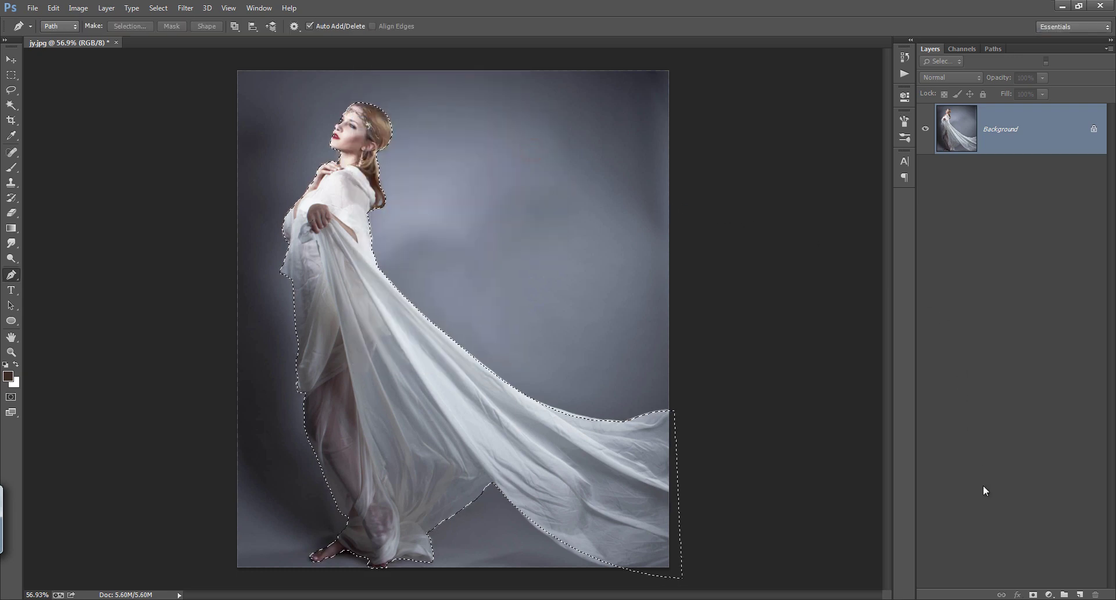
click(1033, 593)
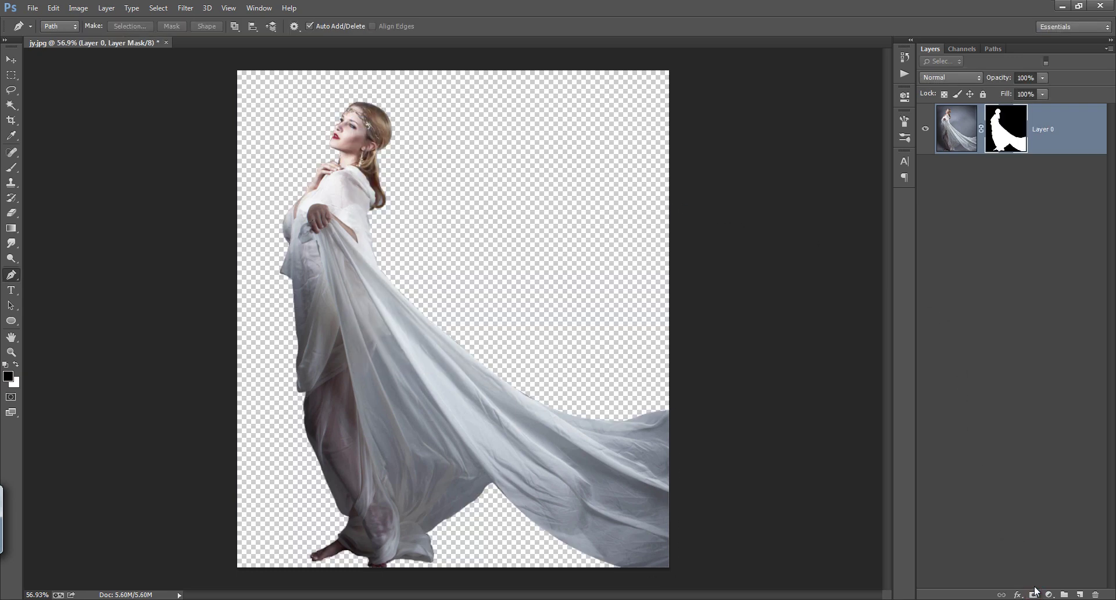
Duplicate the masked woman, hide the original Layer 0, and place the yy forest layer beneath her.
ctrl+click(1009, 144)
key(ctrl+j)
click(925, 179)
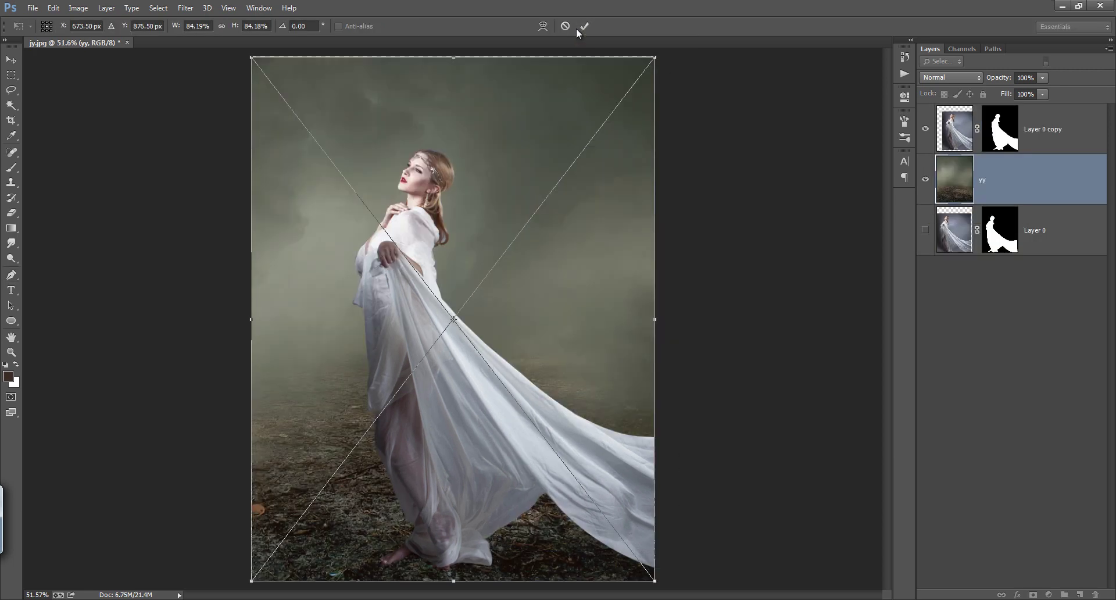
key(Return)
drag(1012, 132, 1000, 200)
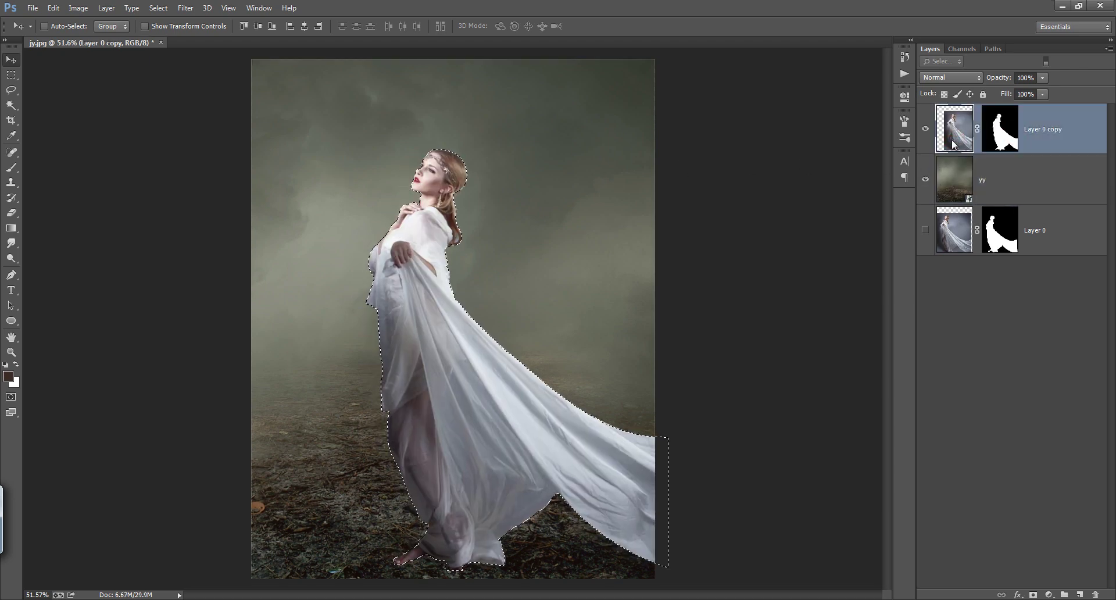
Stamp the masked woman into a plain Layer 1 and delete Layer 0.
key(ctrl+j)
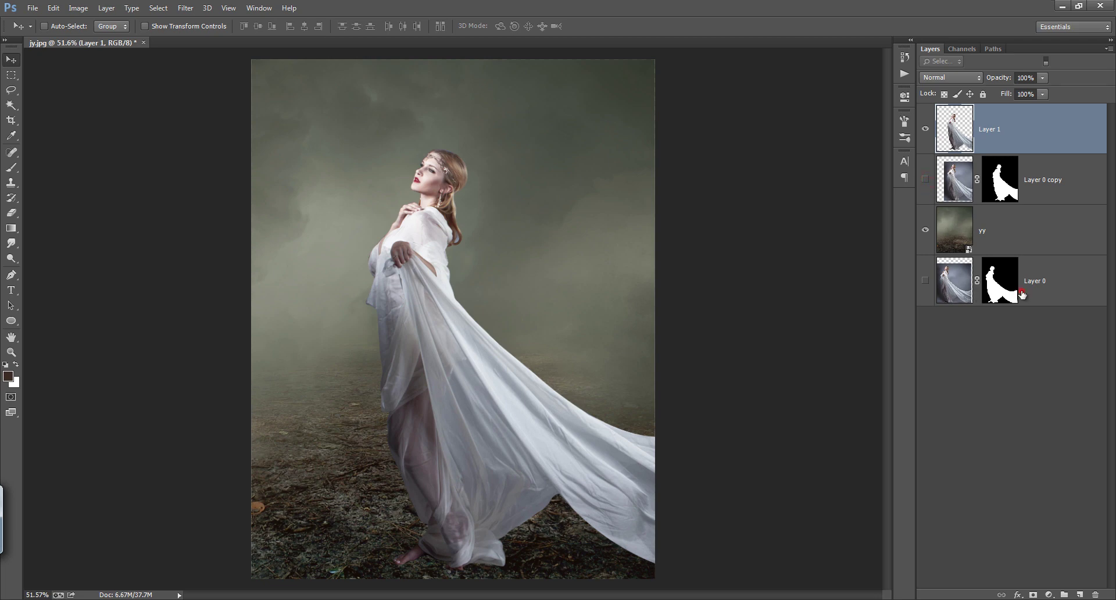
click(1022, 294)
key(Delete)
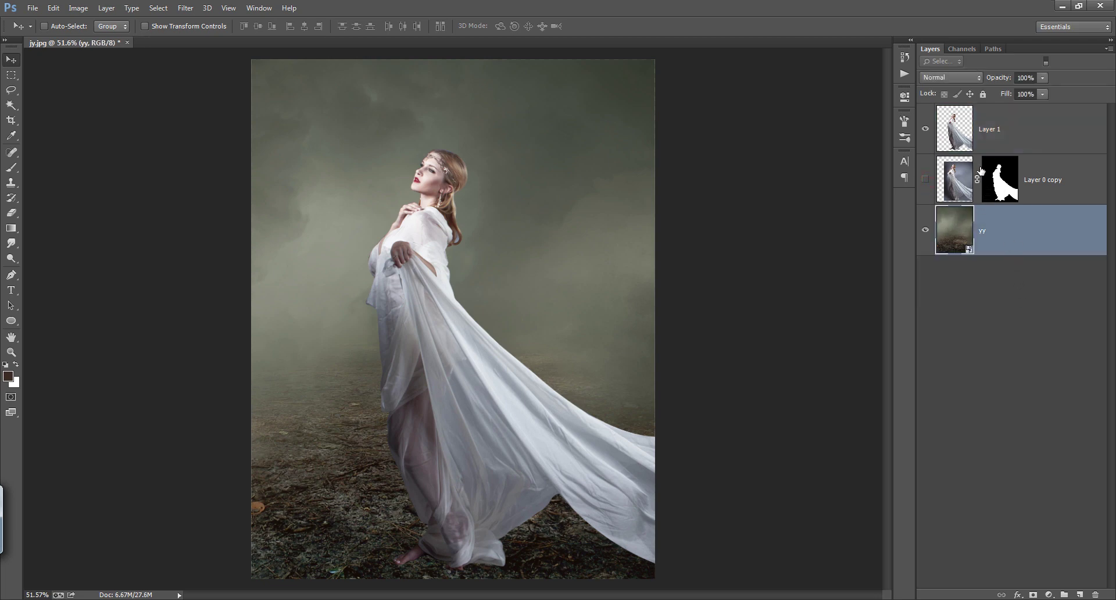
Duplicate Layer 1, run the Camera Raw Filter, and add an empty Layer 2 on top.
click(1002, 125)
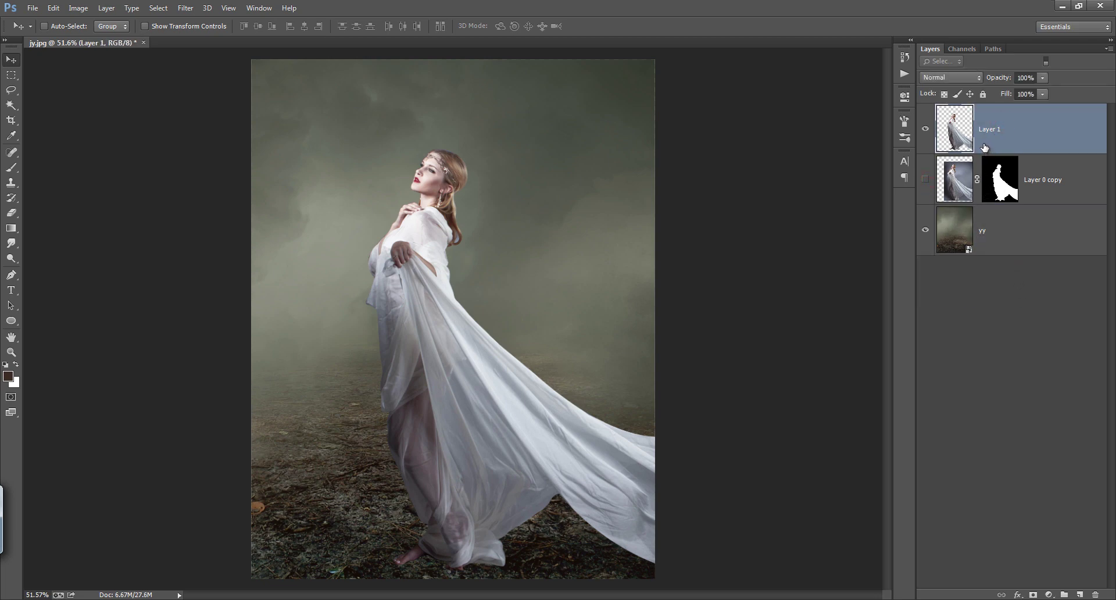
key(ctrl+j)
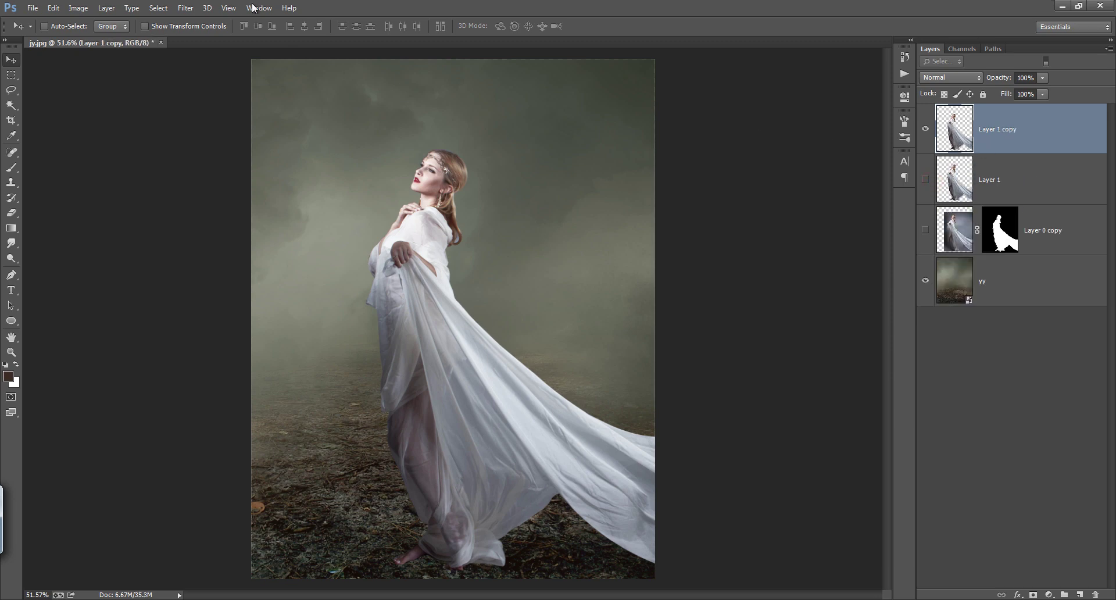
click(185, 8)
click(210, 95)
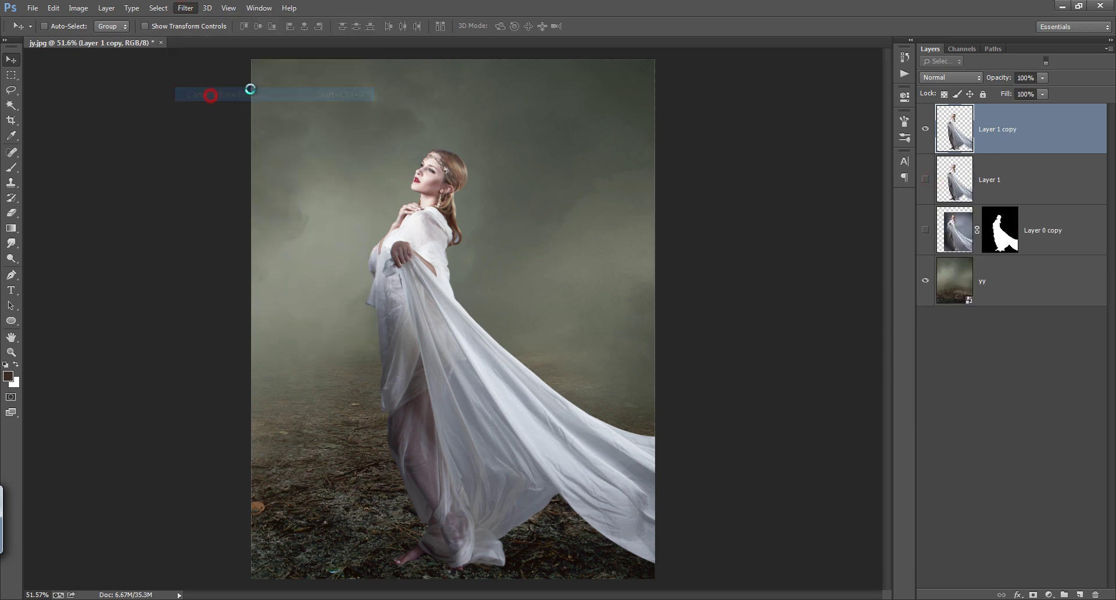
click(925, 179)
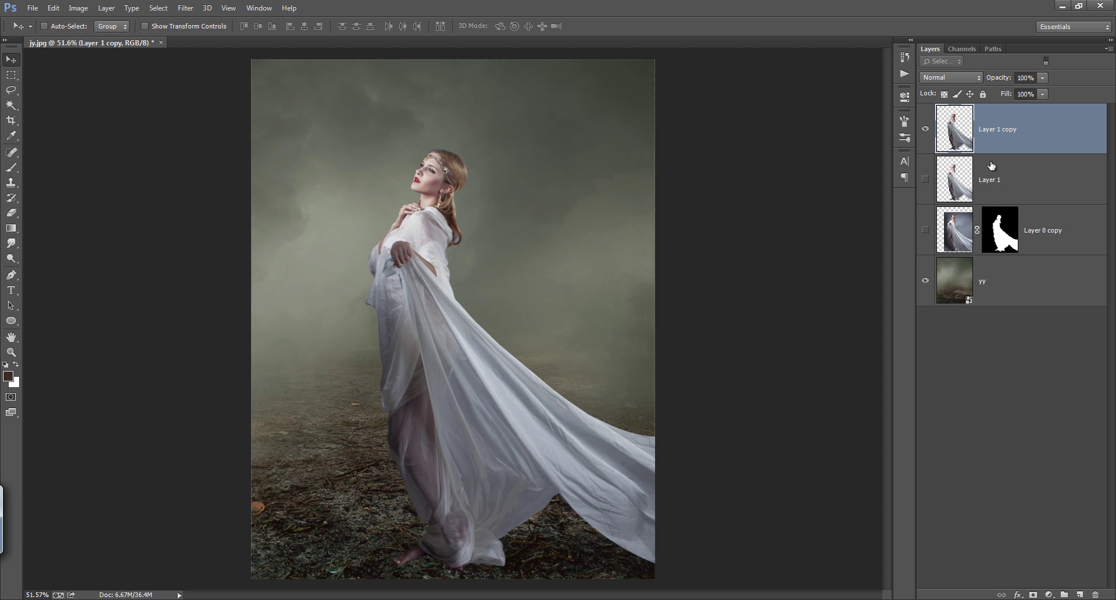
click(1081, 595)
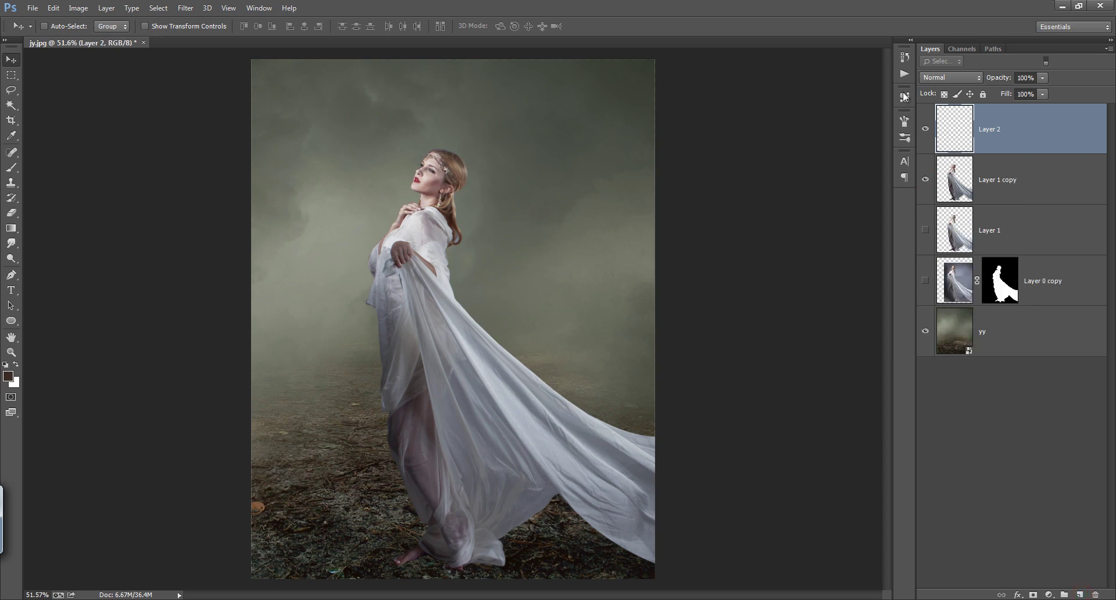
Switch to the Brush tool with a thin bristle brush preset.
key(b)
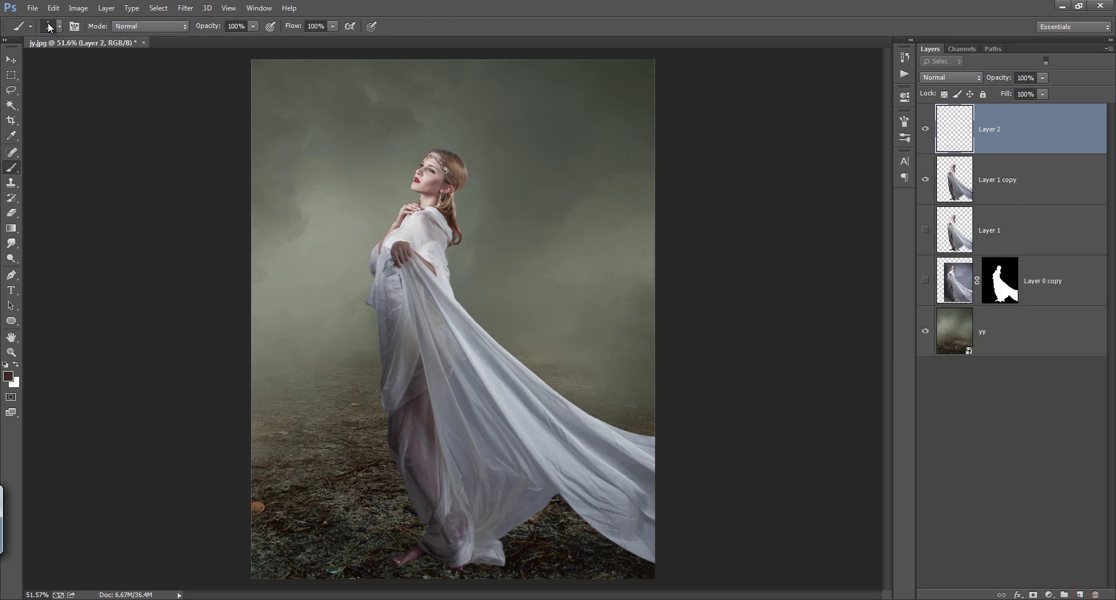
click(49, 28)
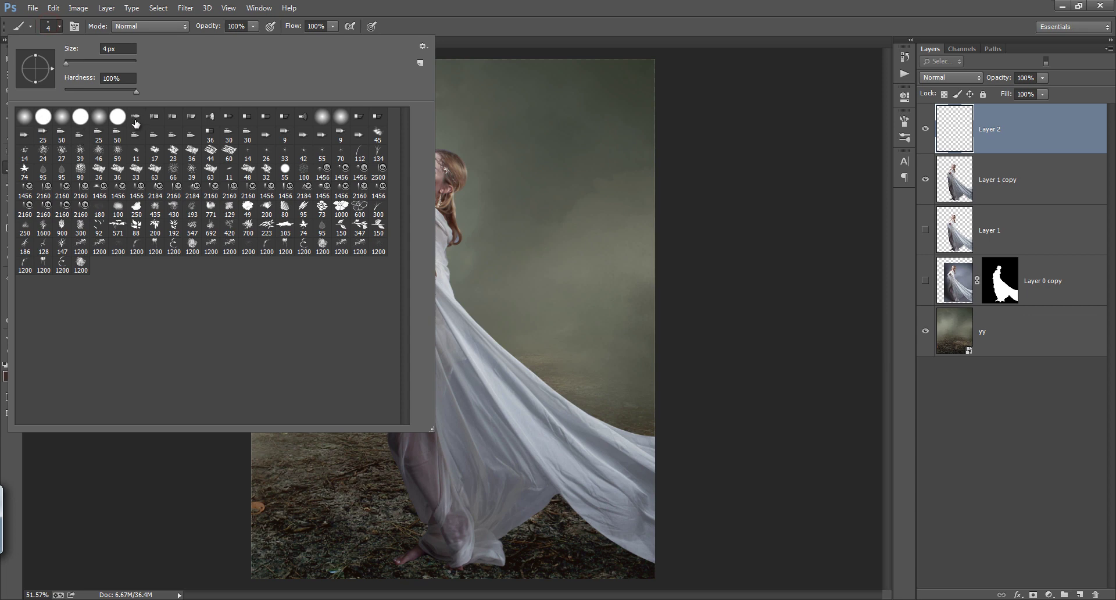
click(136, 118)
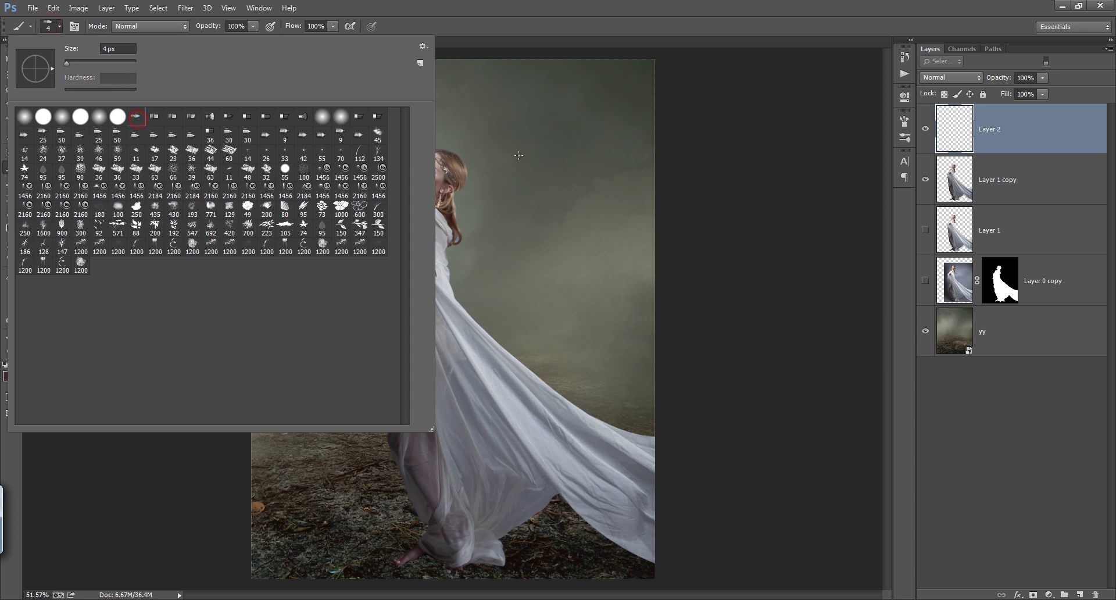
click(536, 21)
Zoom to 100% on the hair, sample its colour, test strands and undo them, then enable Transfer.
ctrl+click(475, 170)
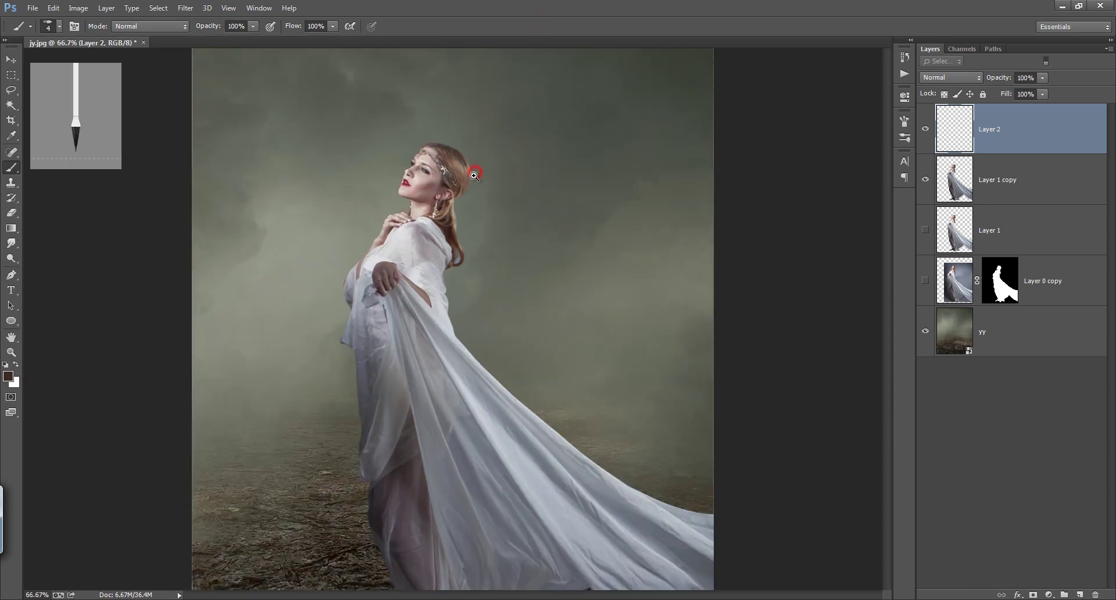
ctrl+click(471, 175)
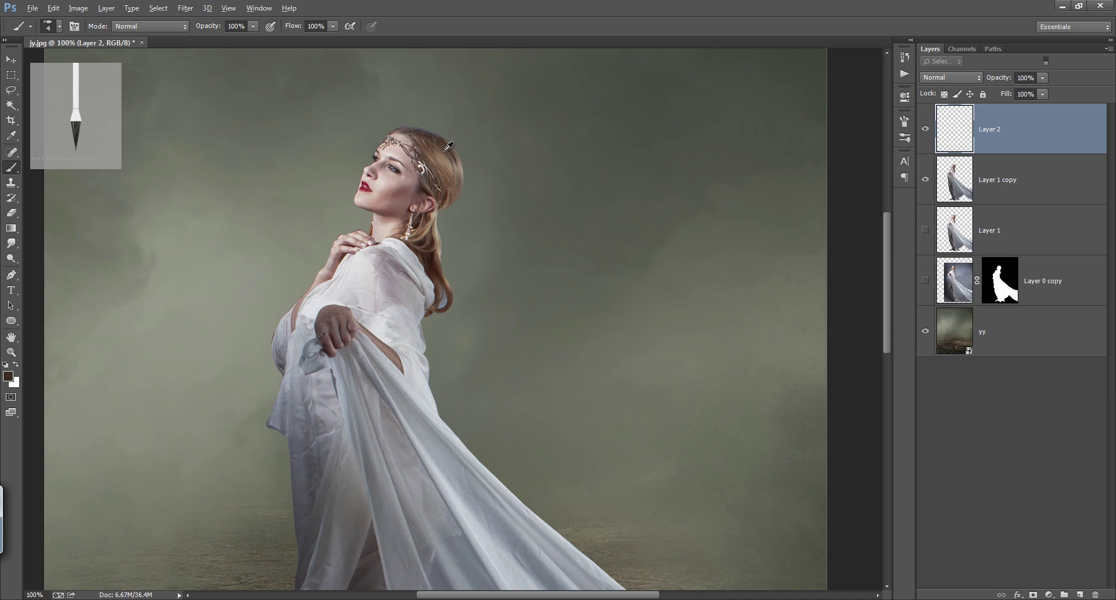
alt+click(449, 146)
drag(451, 152, 478, 257)
key(ctrl+z)
drag(454, 195, 481, 311)
key(ctrl+z)
click(75, 26)
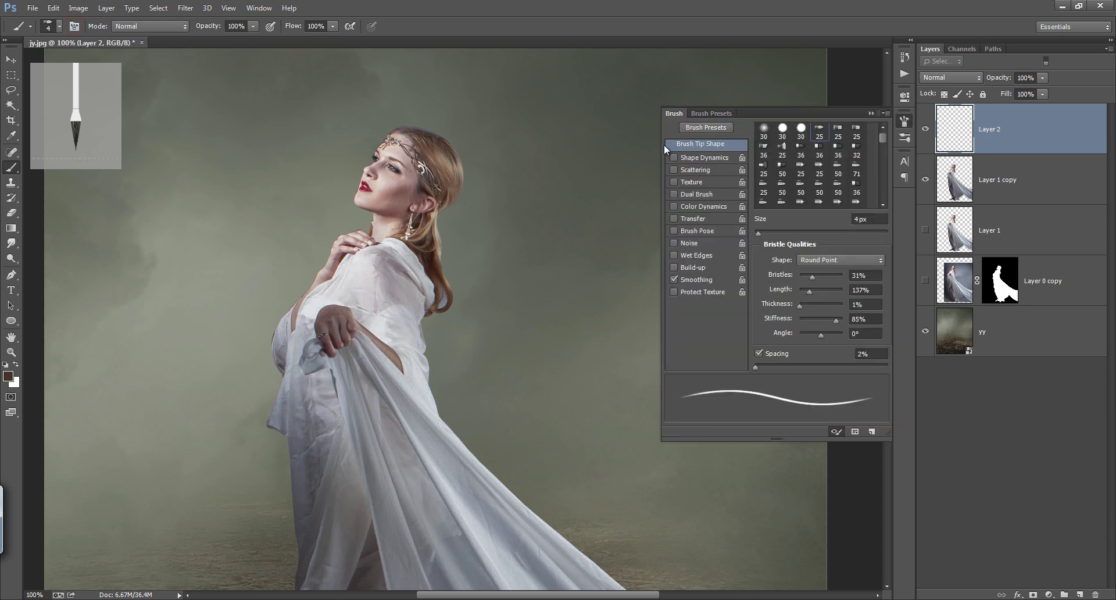
click(674, 219)
Paint thin hair strands flowing from the hair over the shoulder and dress.
drag(459, 184, 472, 313)
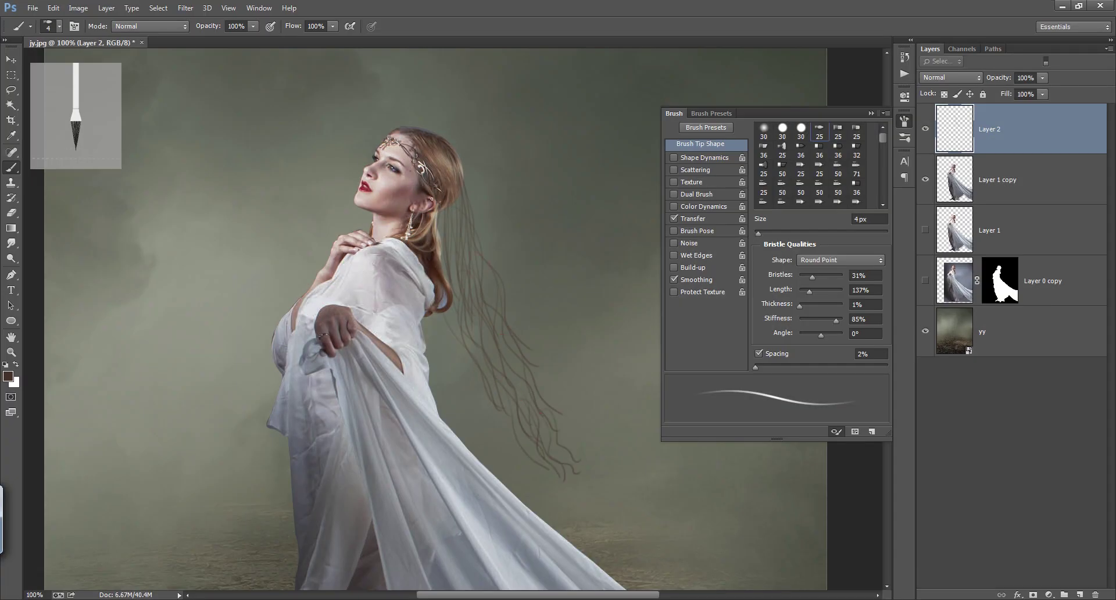
drag(459, 157, 415, 328)
drag(433, 291, 407, 334)
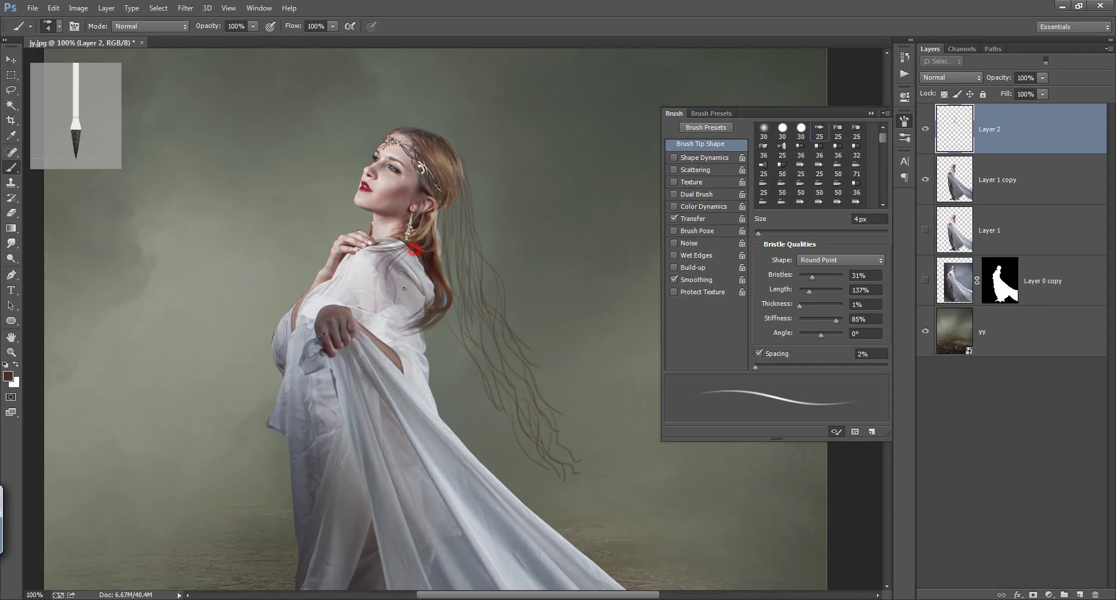
mouse_move(416, 236)
mouse_down()
mouse_move(340, 293)
mouse_move(426, 305)
mouse_up()
drag(430, 265, 401, 349)
drag(499, 312, 488, 372)
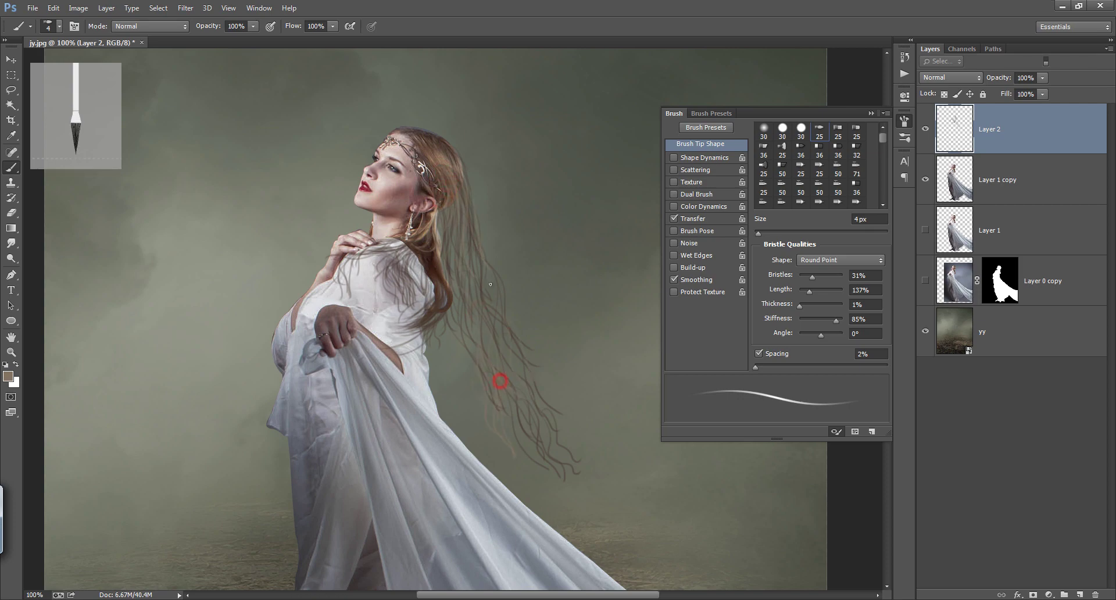
With a 1 px brush, add stray hairs, then paint faint strands near the neck at 12% opacity.
key(bracketleft)
key(bracketleft)
key(bracketleft)
drag(442, 173, 438, 218)
drag(459, 157, 434, 276)
drag(365, 263, 343, 298)
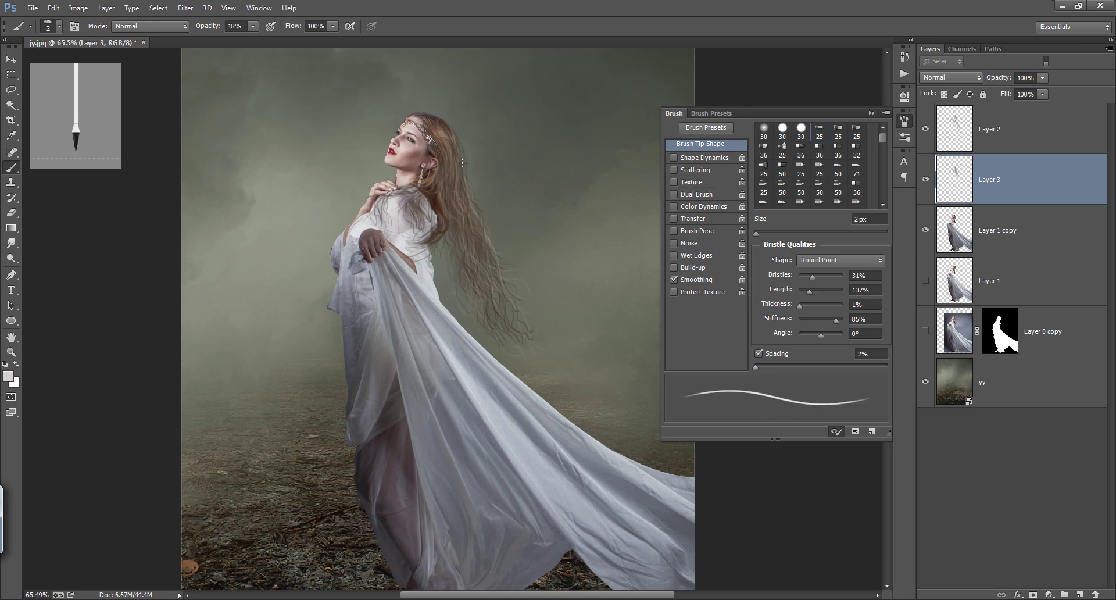
mouse_move(437, 250)
mouse_down()
mouse_move(417, 299)
mouse_move(442, 372)
mouse_up()
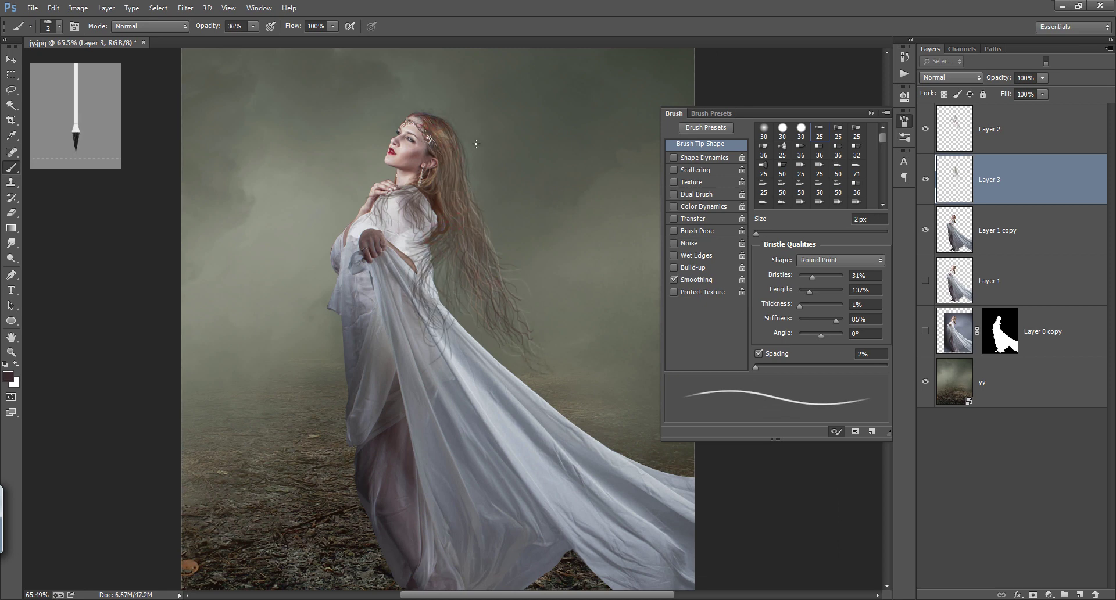
key(1)
key(2)
scroll(401, 169, up, 1)
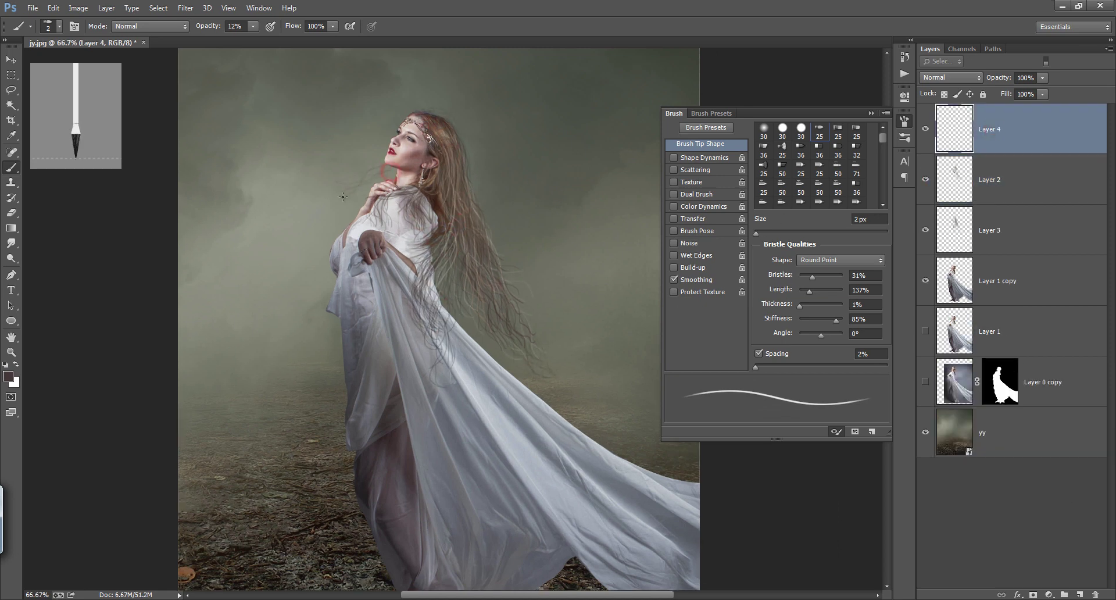
drag(390, 163, 381, 178)
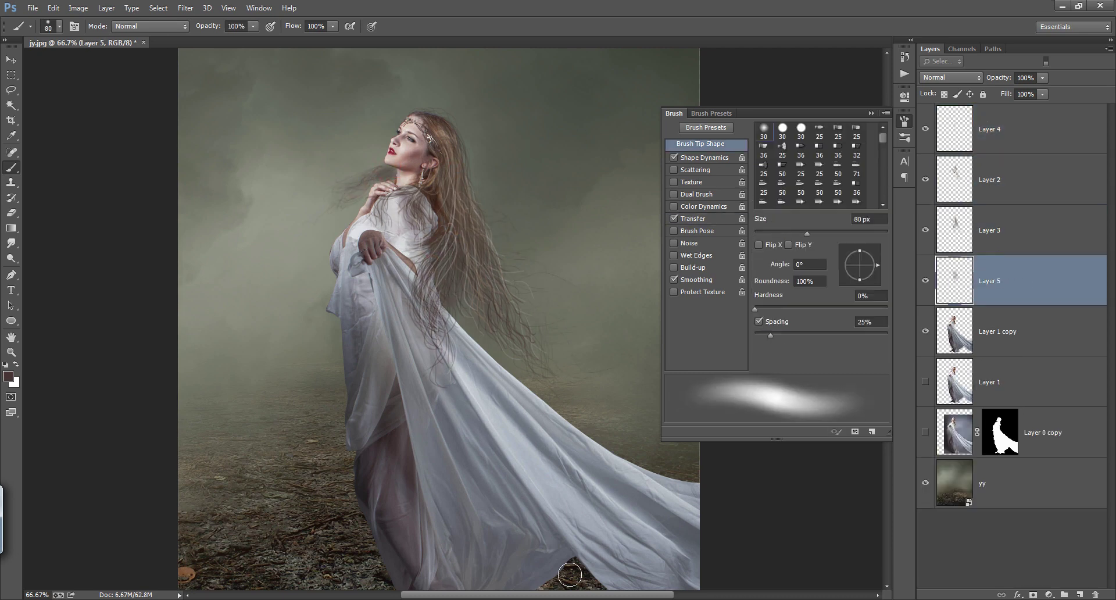
Paint more flowing hair strands over the dress and shoulder, widen the brush to 4 px, and show Layer 4.
drag(454, 329, 471, 419)
drag(500, 357, 546, 424)
drag(407, 209, 500, 401)
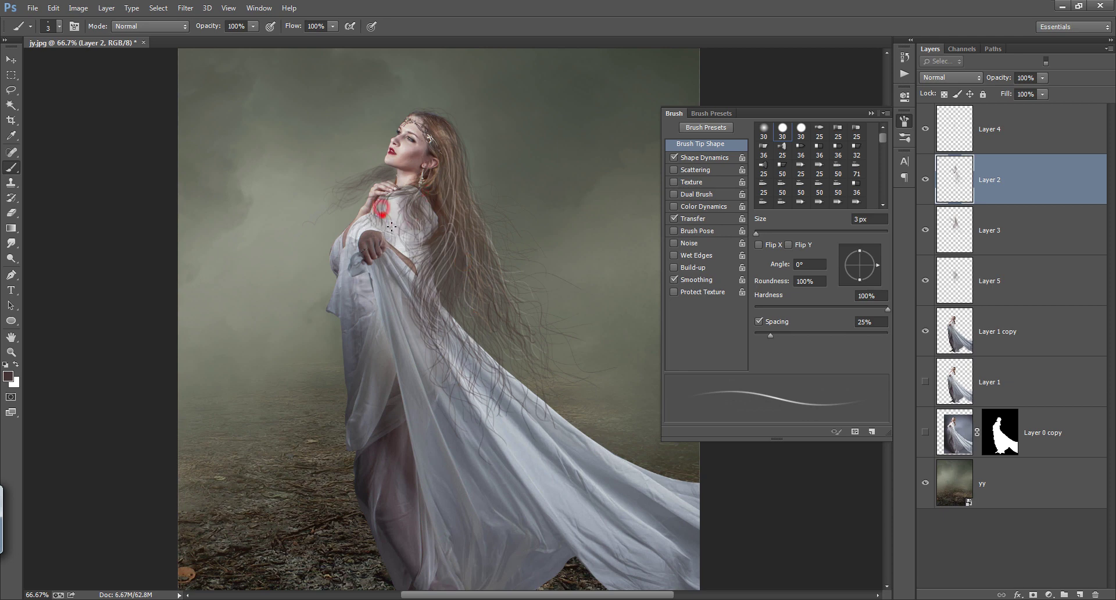
drag(372, 201, 346, 279)
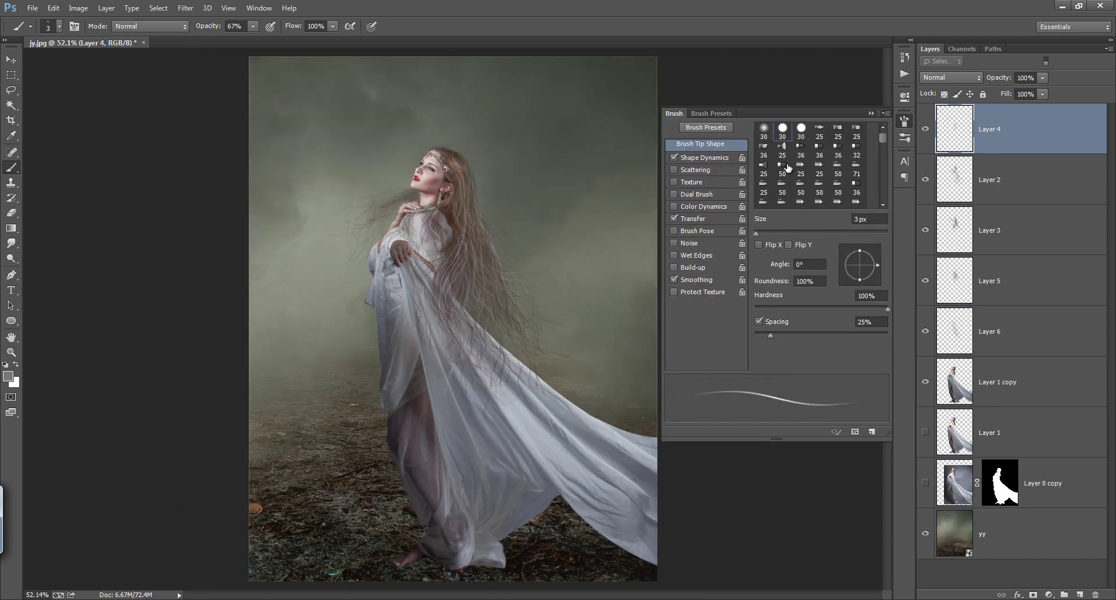
key(bracketright)
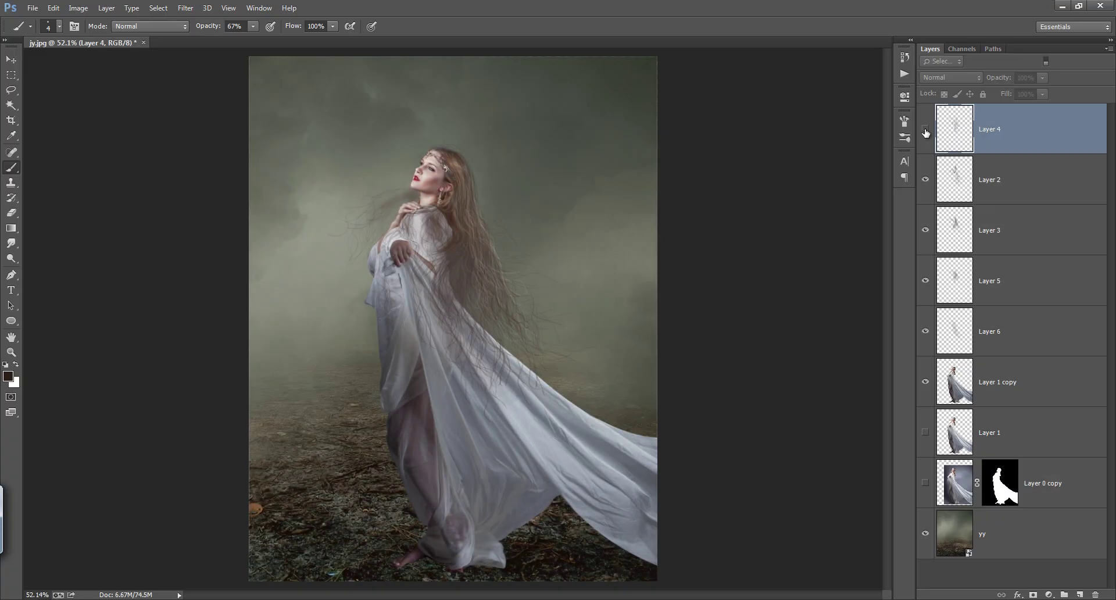
click(925, 129)
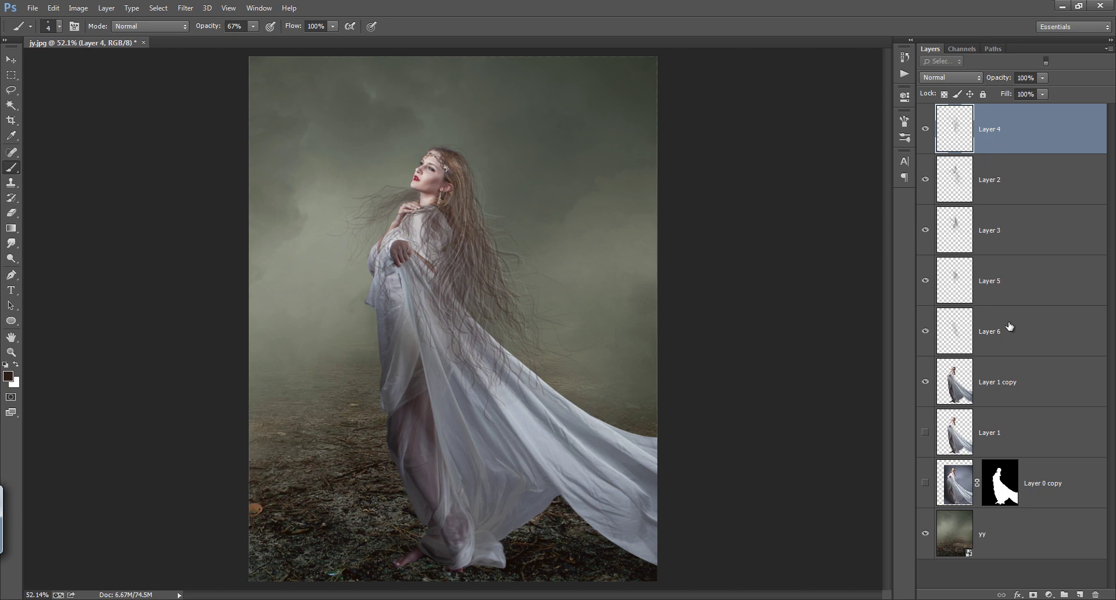
click(1026, 389)
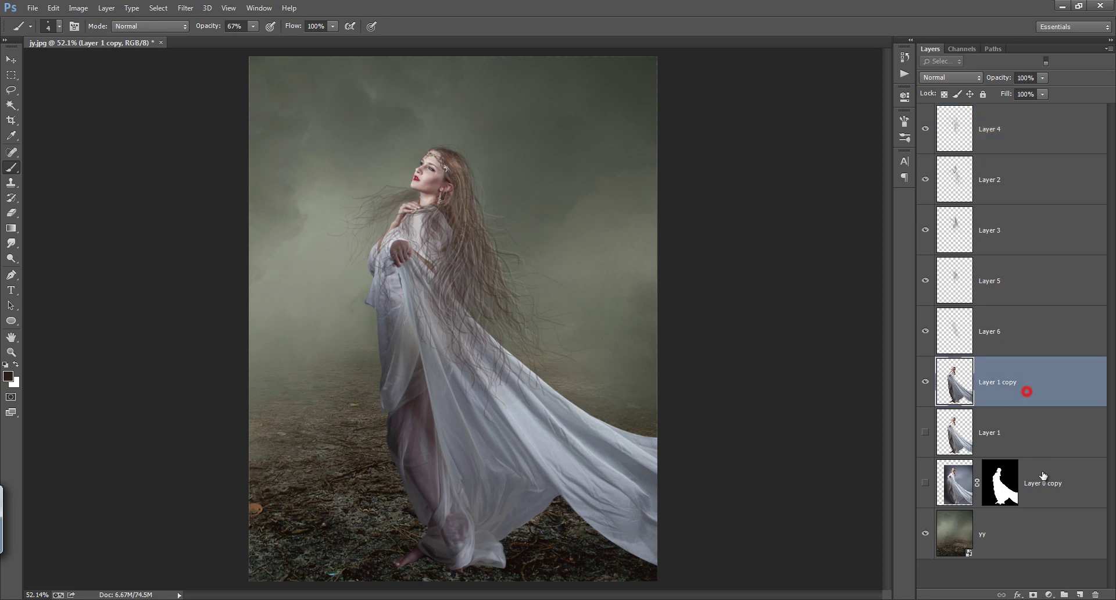
On new Layer 7, paint white mist over the upper background with the 771 px cloud brush.
click(1080, 595)
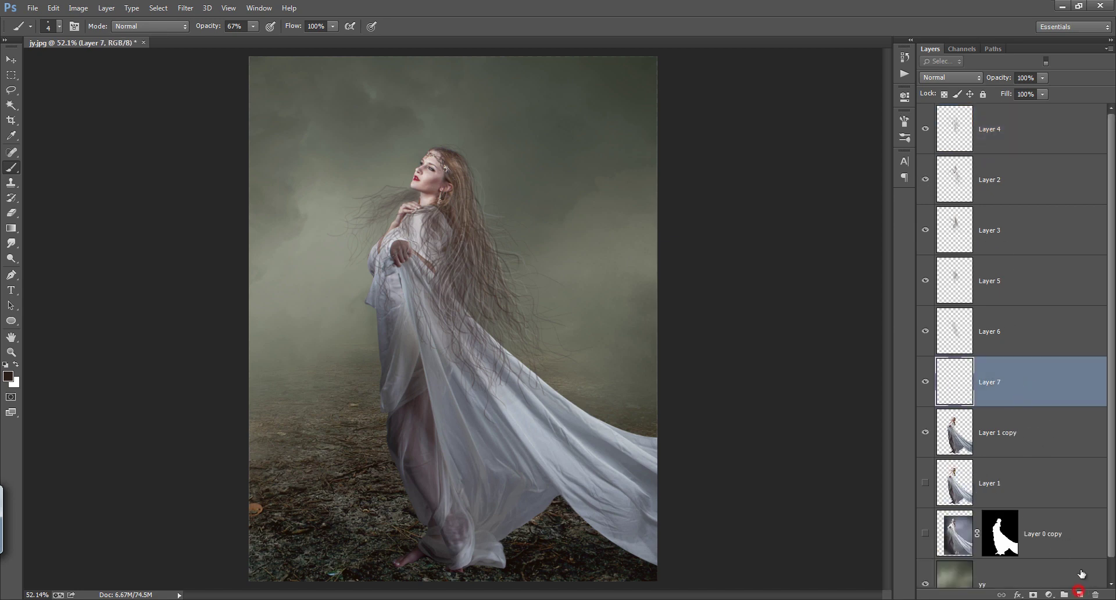
click(59, 27)
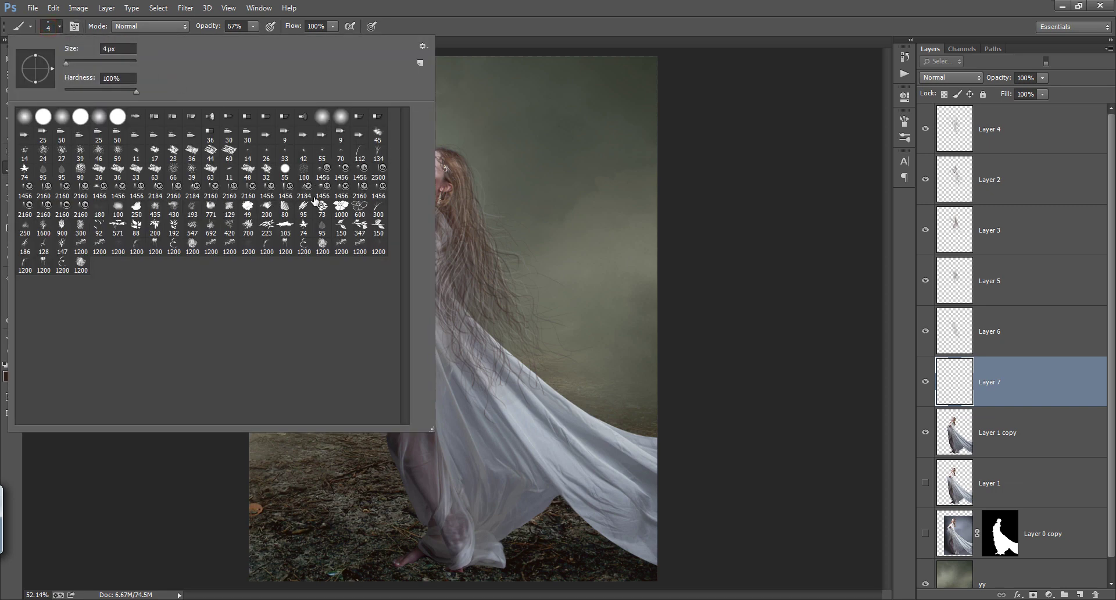
click(212, 208)
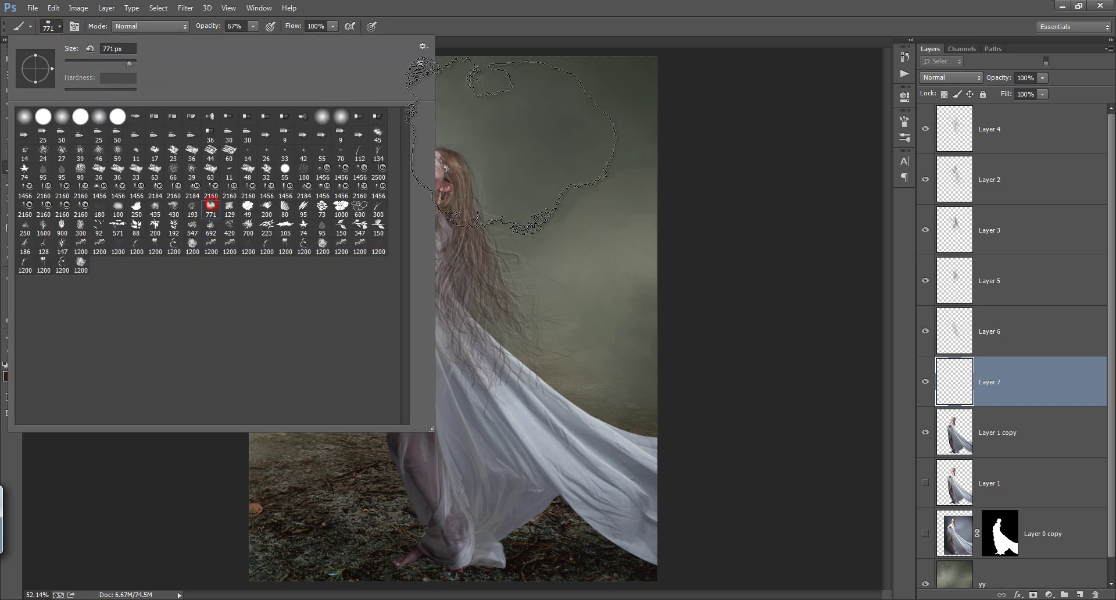
click(551, 36)
click(304, 366)
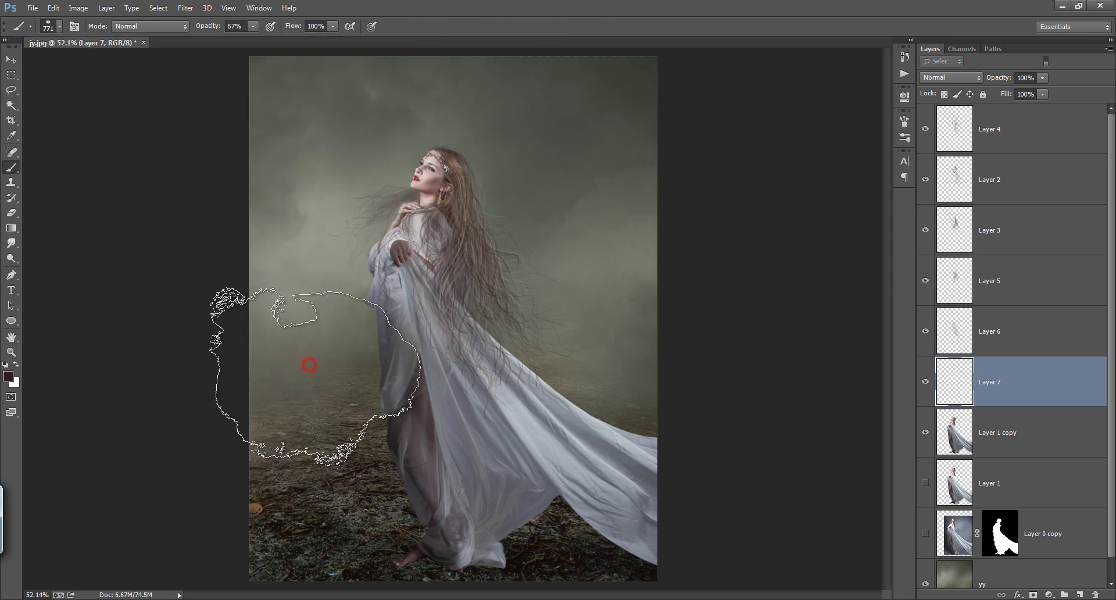
key(ctrl+z)
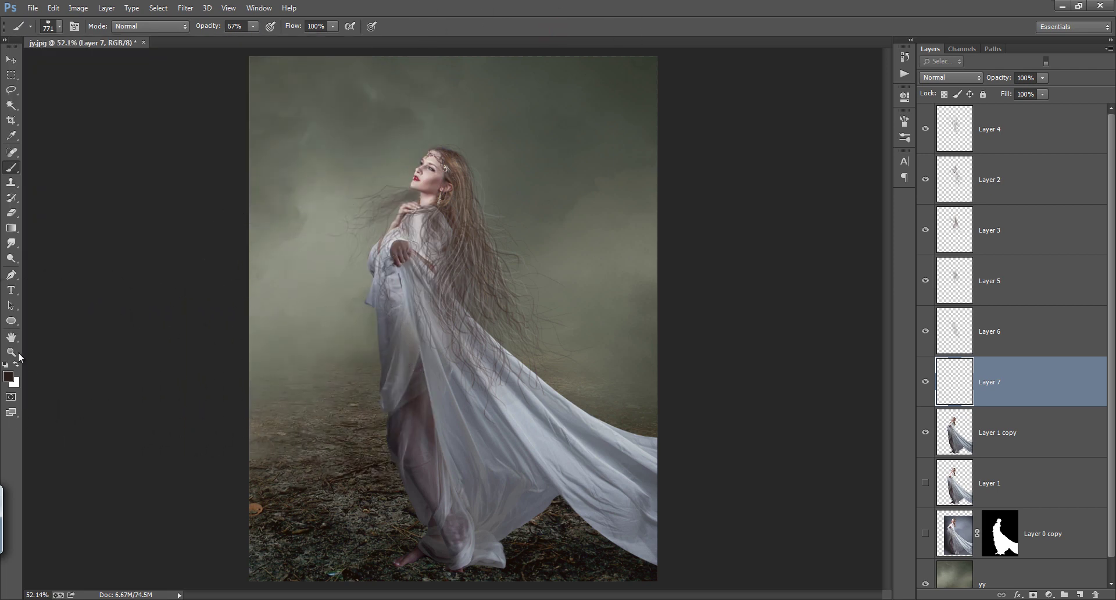
key(x)
mouse_move(325, 366)
mouse_down()
mouse_move(358, 267)
mouse_move(310, 125)
mouse_up()
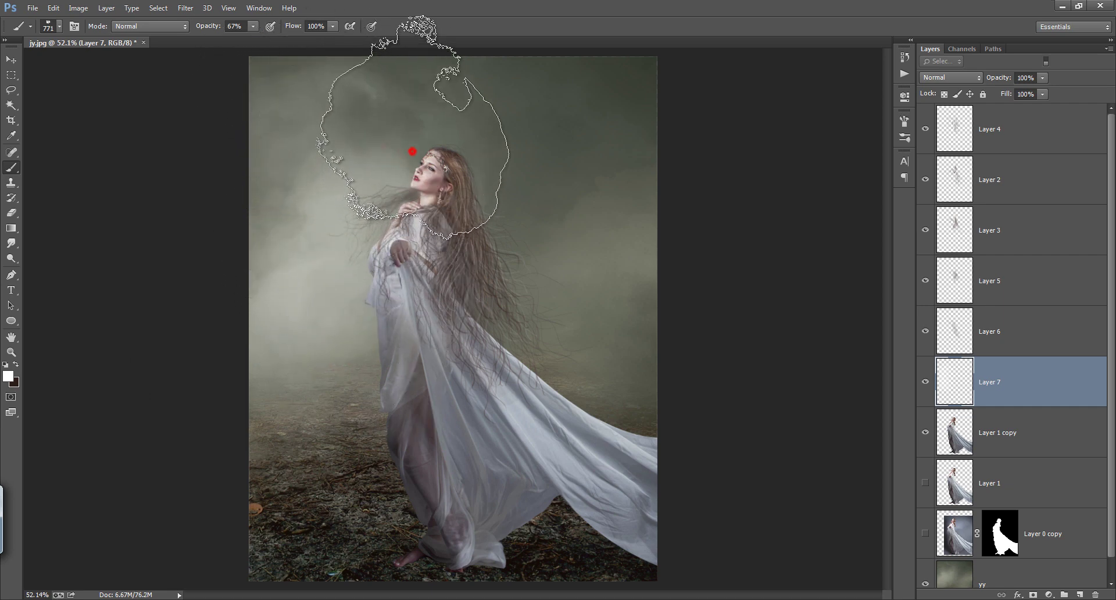
mouse_move(309, 125)
mouse_down()
mouse_move(412, 152)
mouse_move(508, 335)
mouse_up()
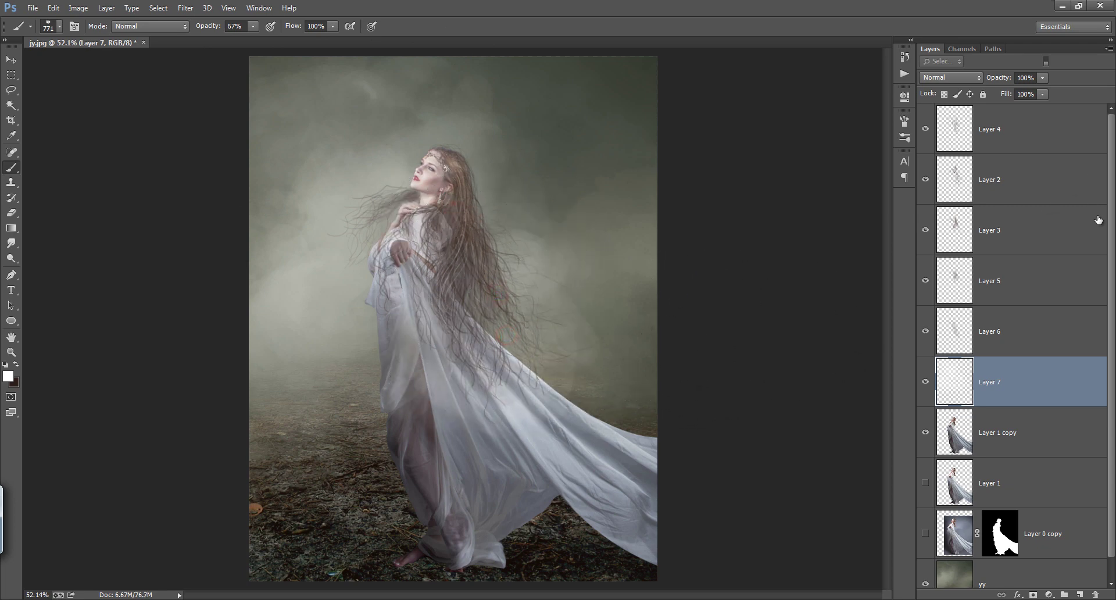
On new top Layer 8, brush white mist across the dress and the ground.
click(1074, 142)
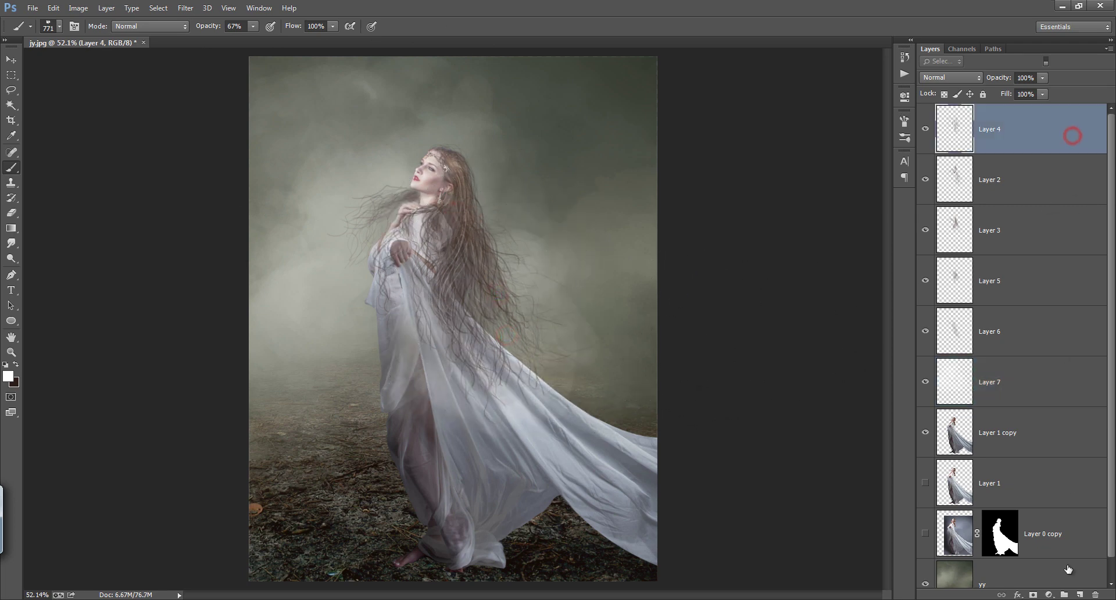
click(1080, 595)
click(598, 478)
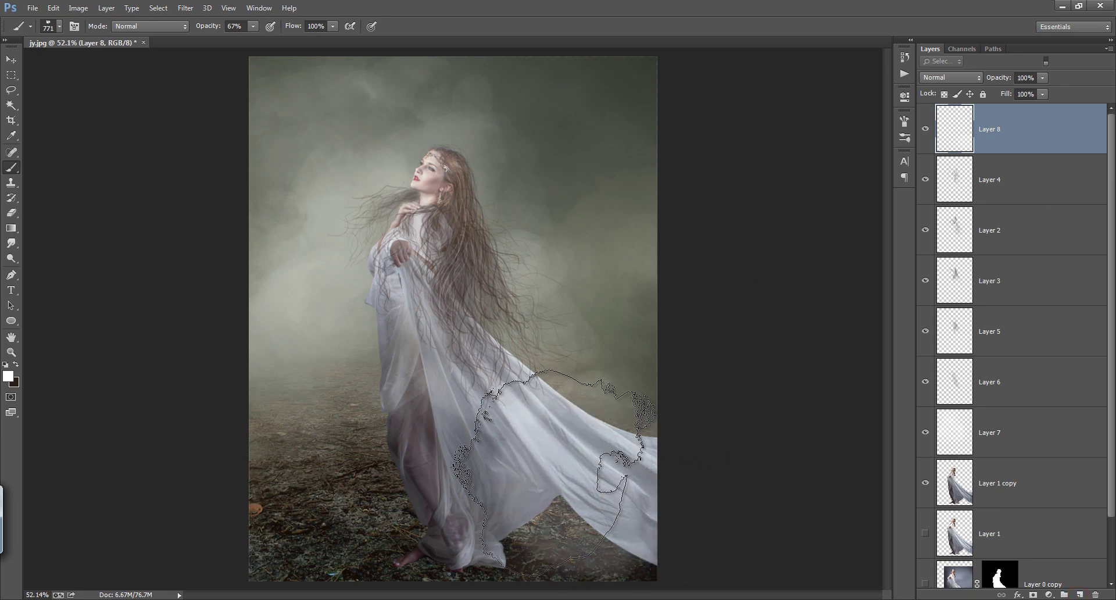
key(bracketright)
key(bracketright)
key(bracketright)
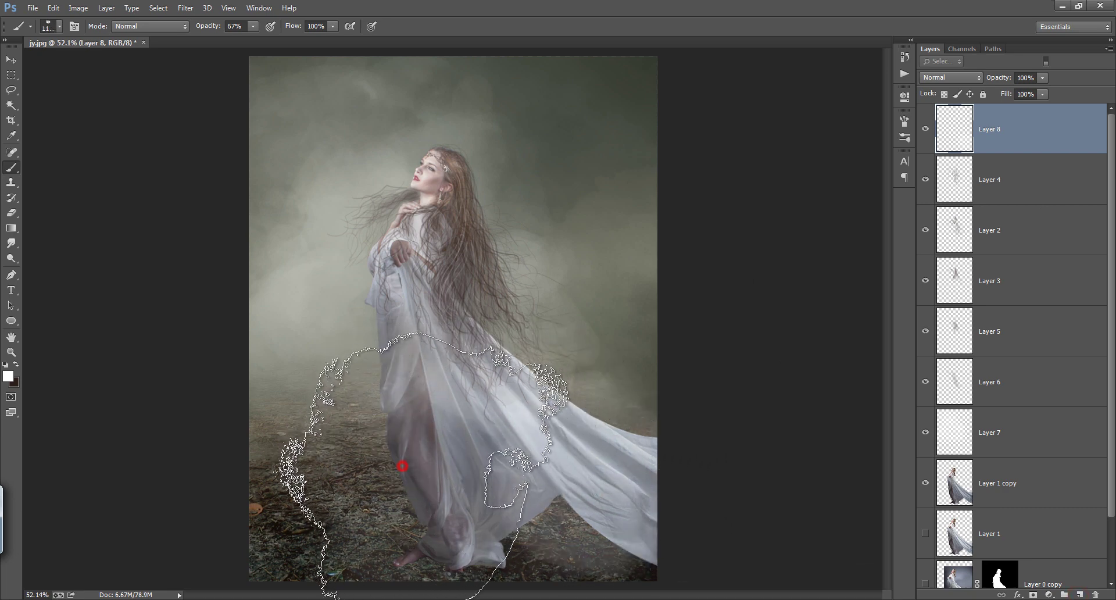
drag(323, 461, 349, 461)
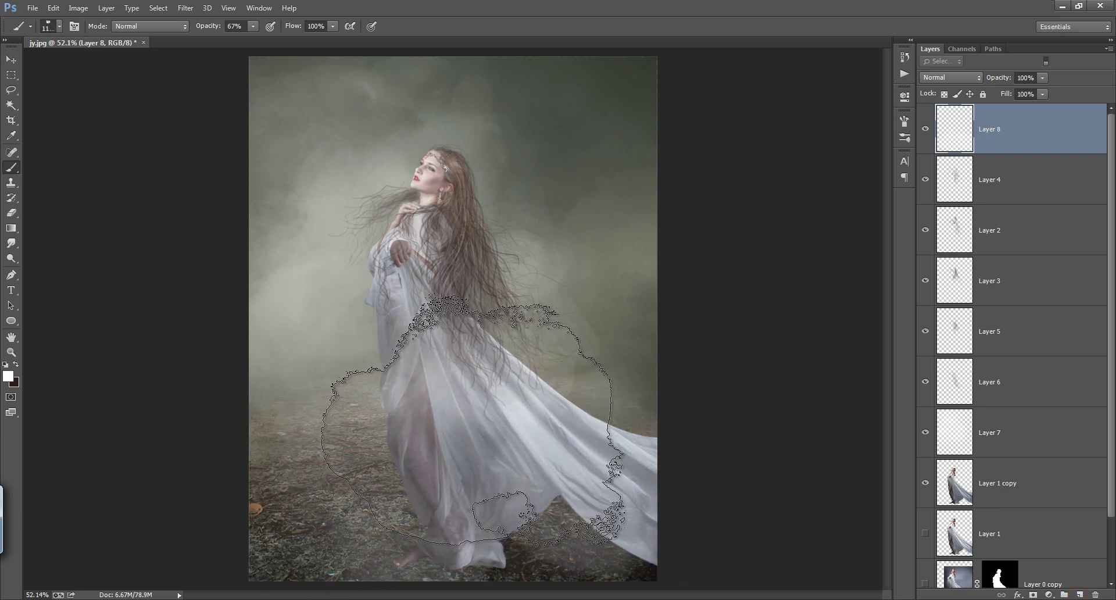
click(468, 407)
mouse_move(468, 408)
mouse_down()
mouse_move(327, 387)
mouse_move(546, 551)
mouse_up()
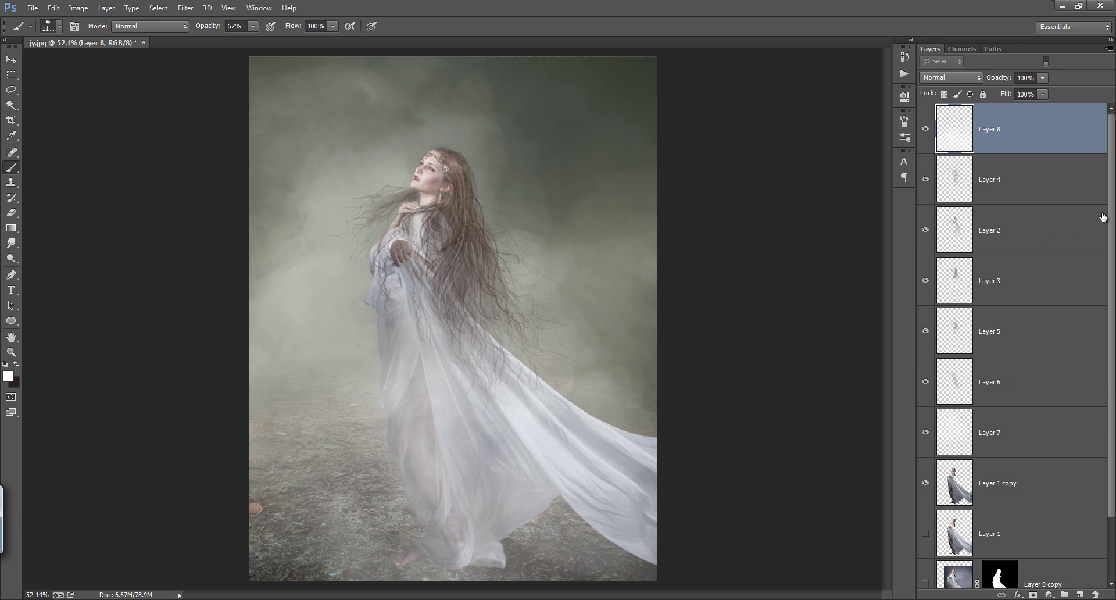
drag(1110, 210, 1096, 379)
Add Layer 9 above Layer 0 copy and set a soft 30 px round tip with scattering off.
click(1039, 524)
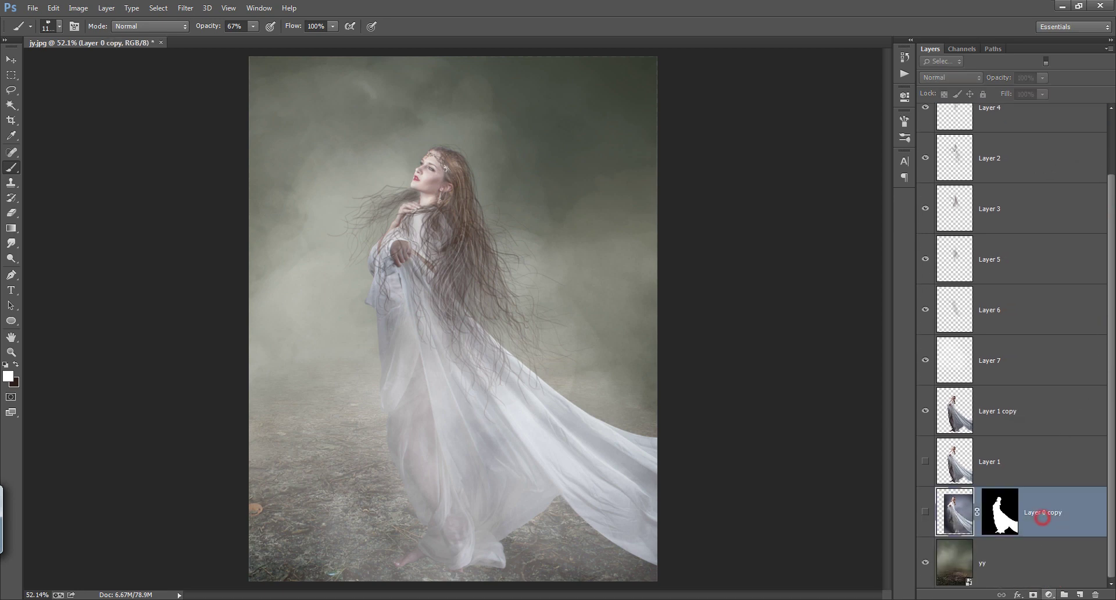
click(1080, 595)
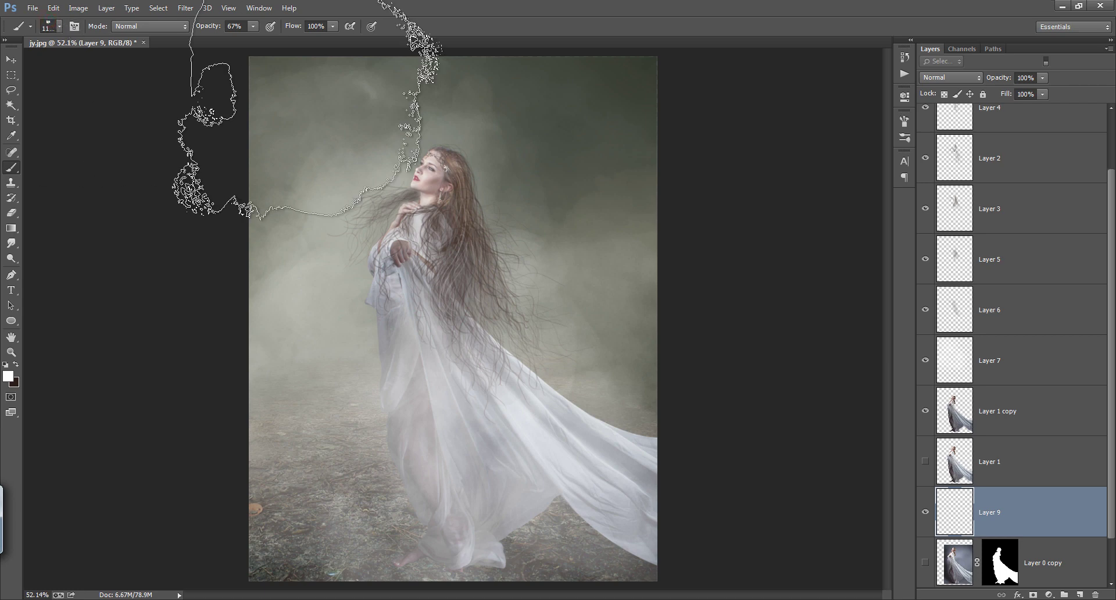
click(905, 122)
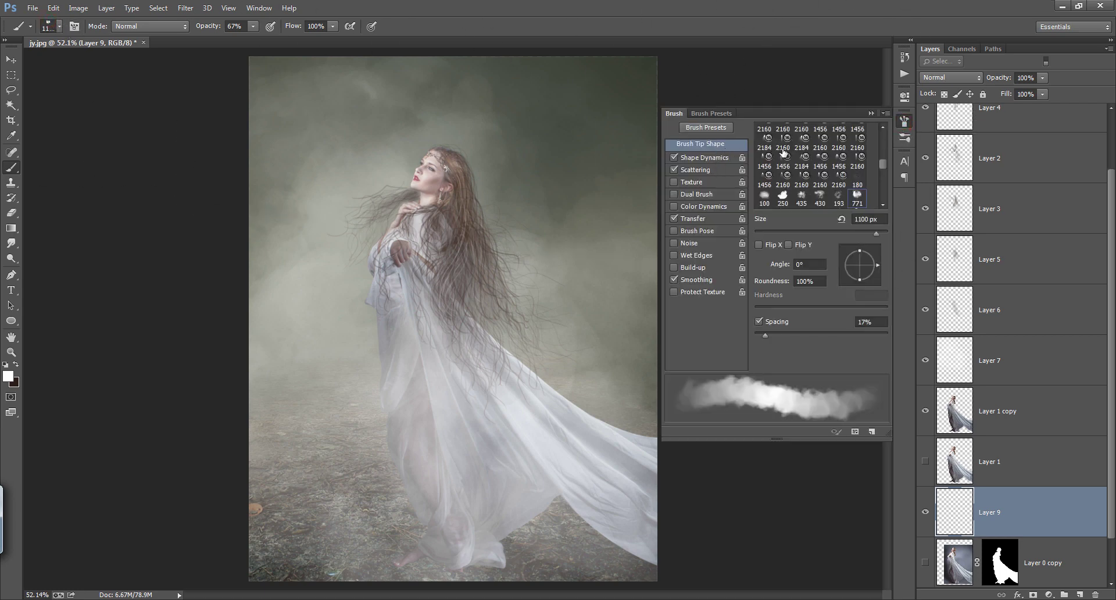
drag(881, 168, 883, 146)
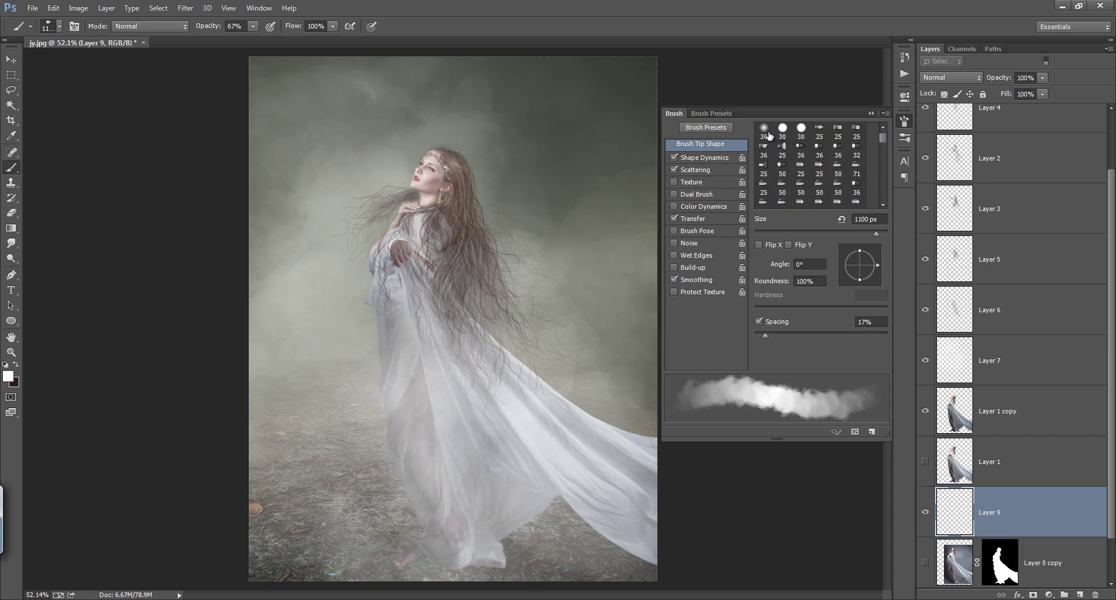
click(765, 129)
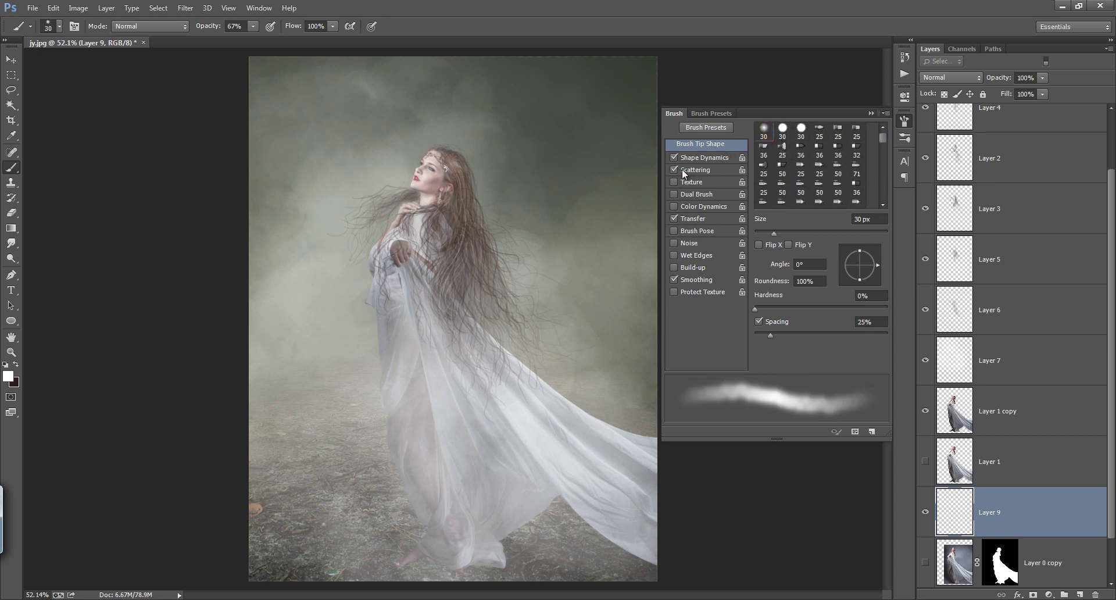
click(800, 129)
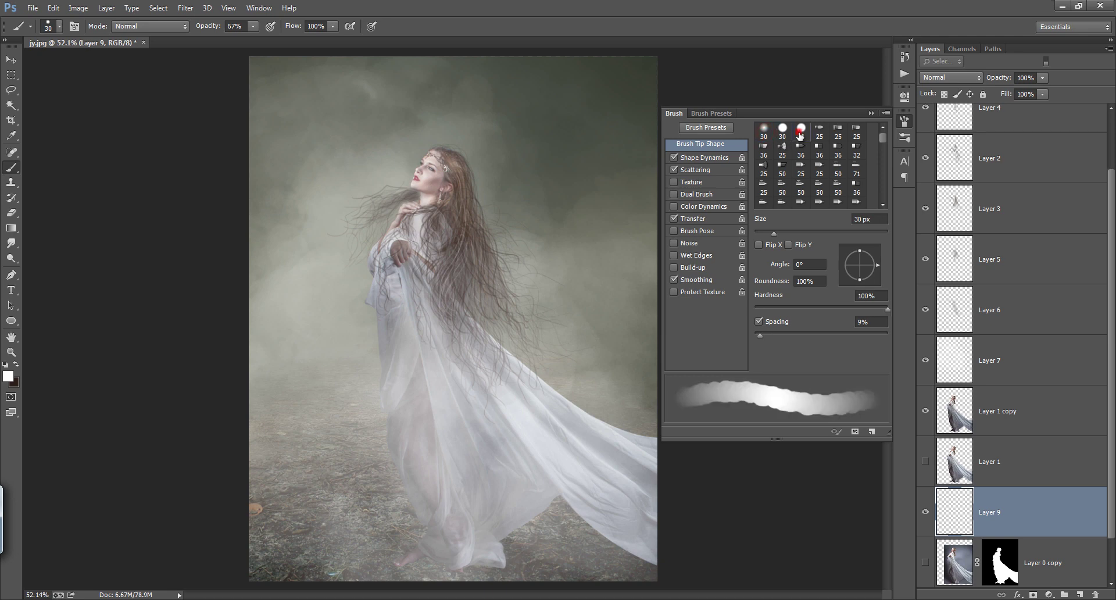
click(763, 131)
click(674, 170)
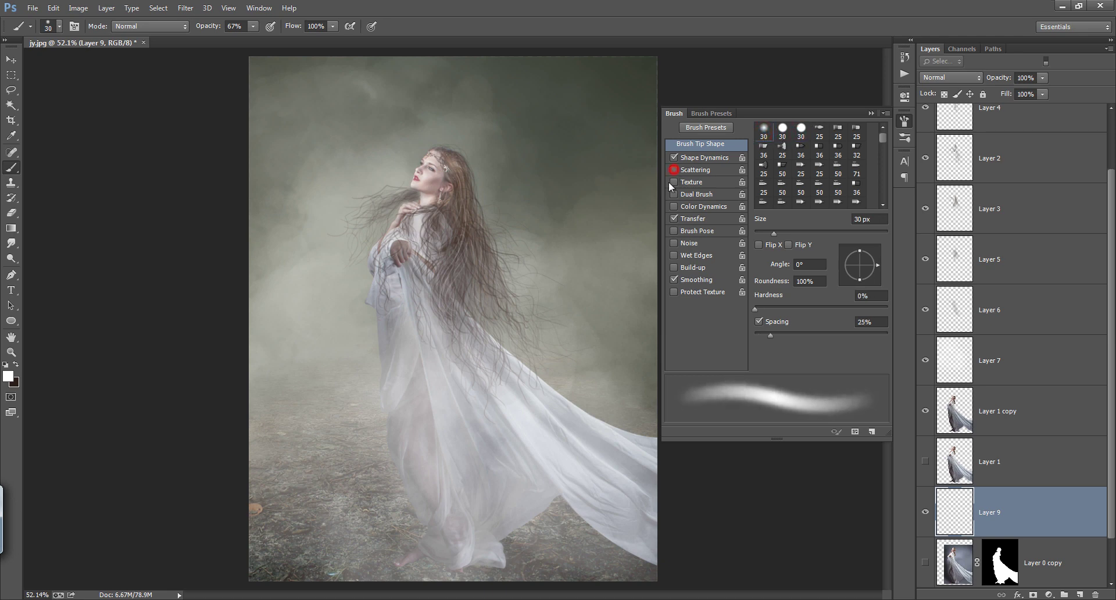
Dab black shadows along and beneath the gown's hem with a 70 px brush.
click(17, 366)
key(bracketright)
key(bracketright)
key(bracketright)
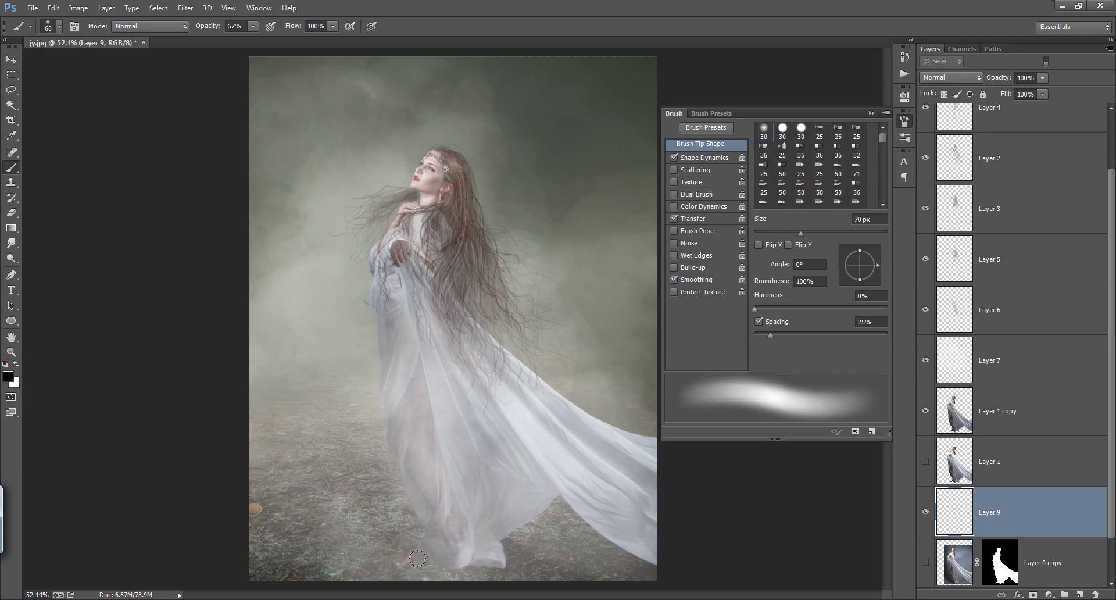
drag(404, 563, 417, 562)
click(429, 560)
click(459, 560)
click(500, 562)
click(505, 554)
click(525, 545)
click(528, 560)
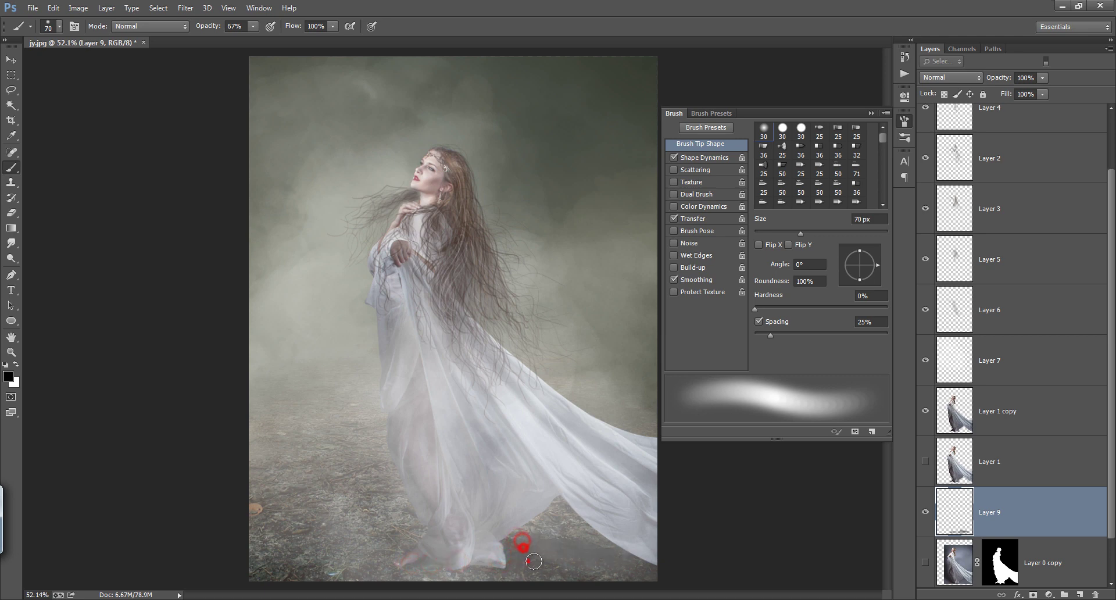
click(534, 568)
click(557, 570)
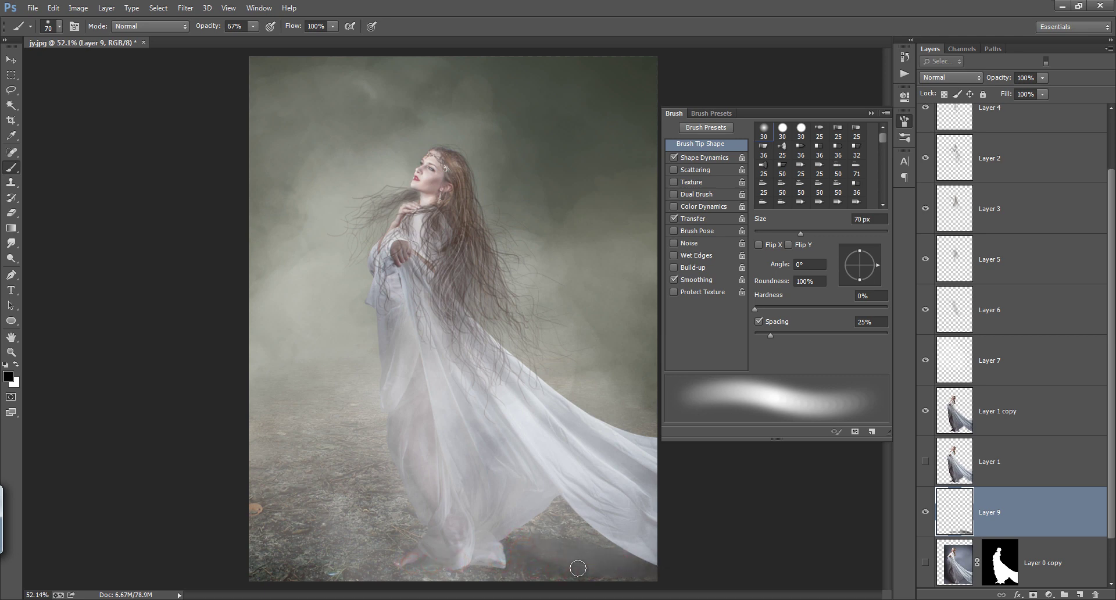
click(555, 548)
click(529, 567)
click(567, 570)
click(498, 544)
click(511, 546)
click(557, 511)
click(571, 505)
click(585, 513)
click(538, 521)
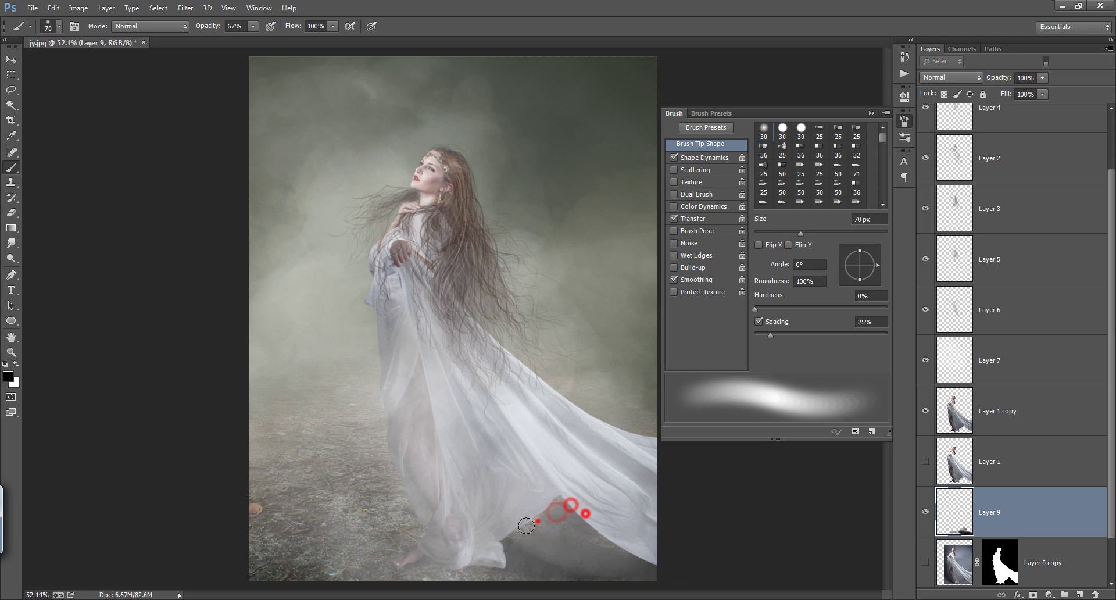
click(543, 527)
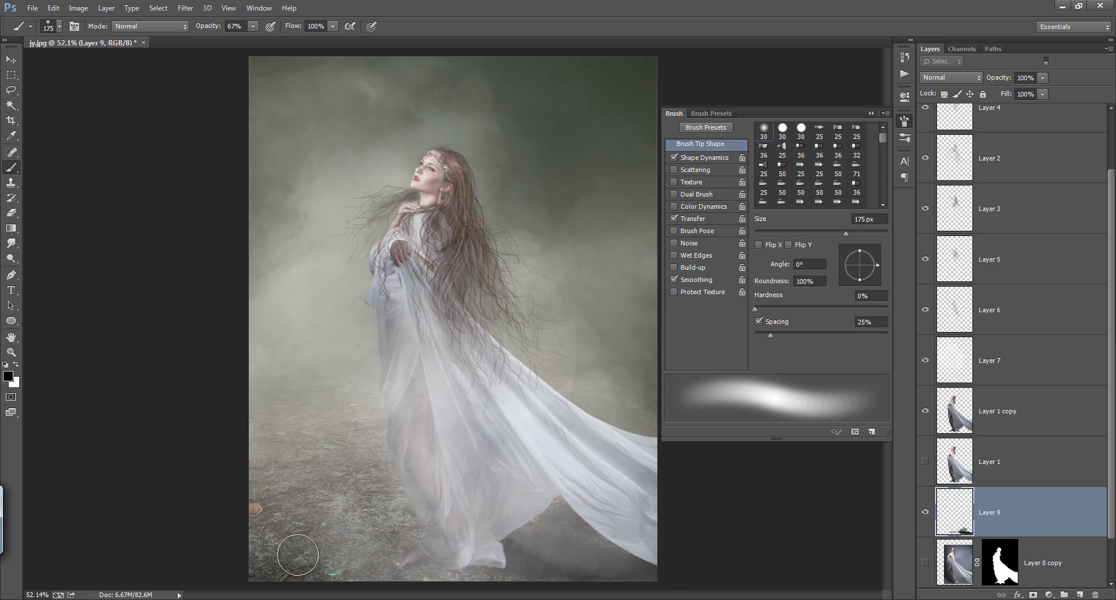
Darken the ground around her feet with a 175 px stroke and collapse the Brush panel.
key(bracketright)
key(bracketright)
key(bracketright)
drag(279, 546, 637, 576)
click(872, 113)
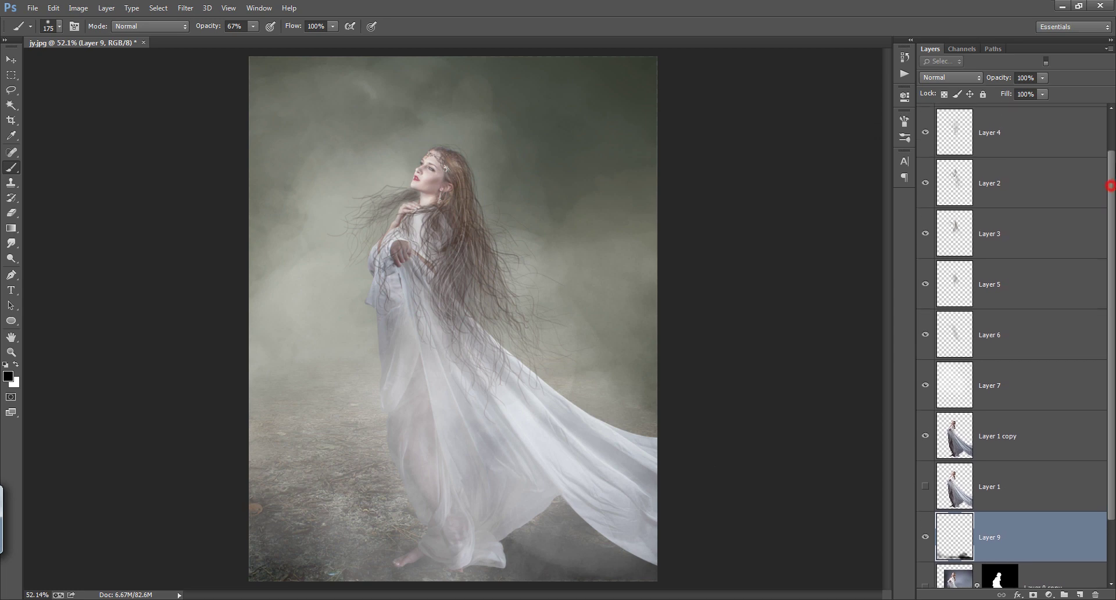
drag(1111, 188, 1111, 133)
Hide the Layer 8 fog to darken the scene.
click(1066, 133)
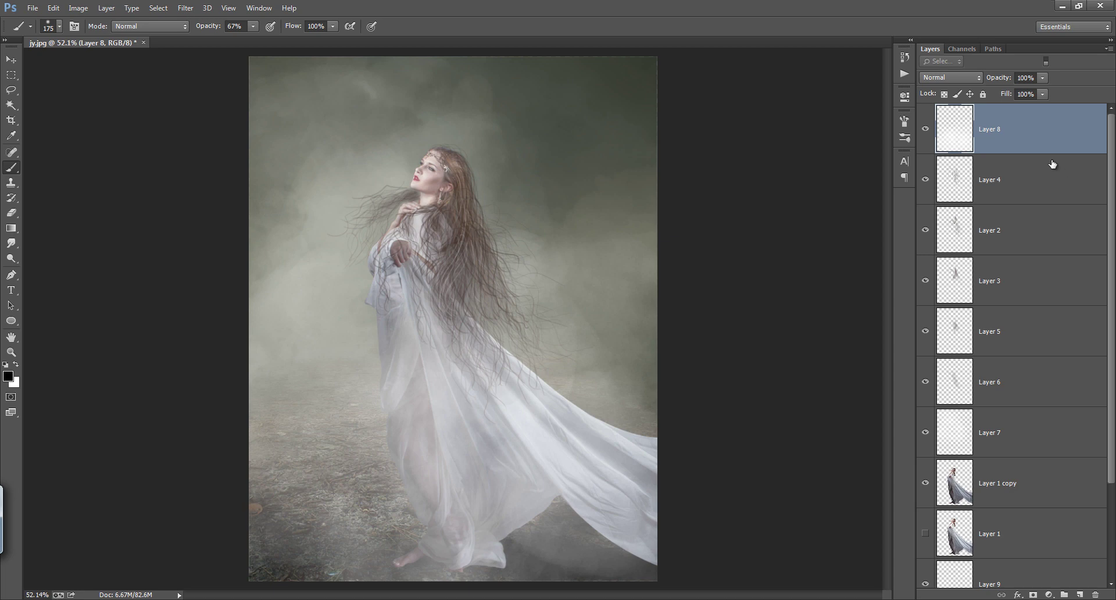
click(925, 130)
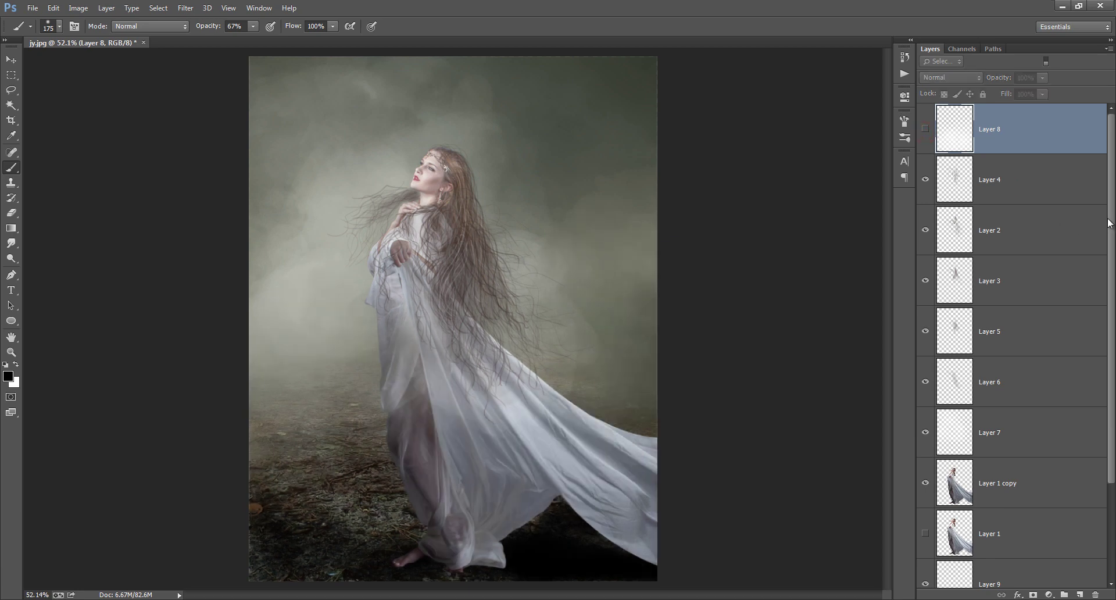
scroll(1109, 223, down, 3)
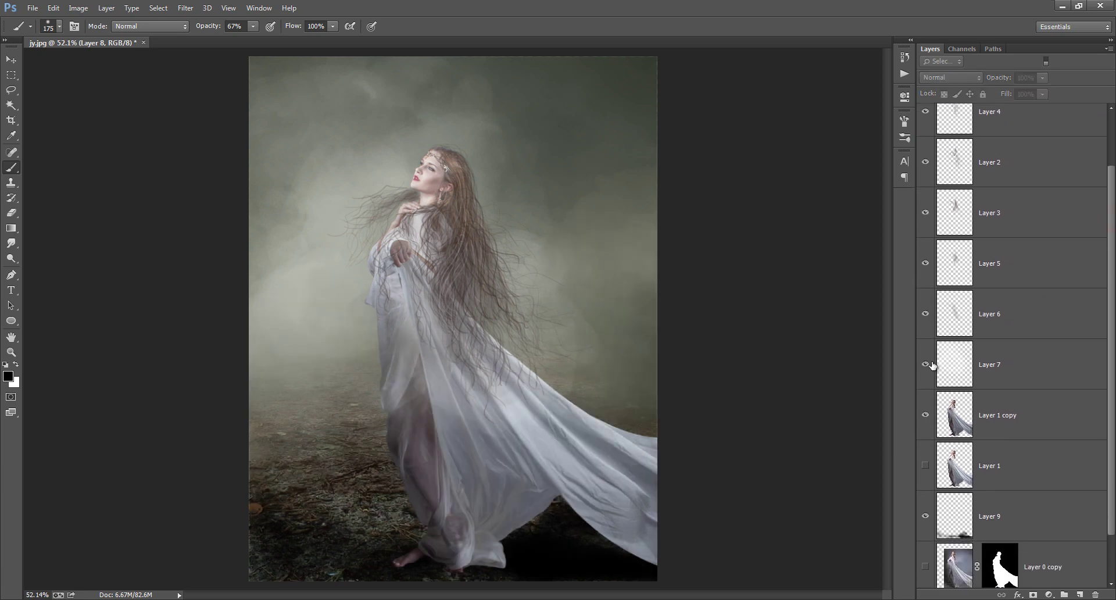
Toggle the Layer 7 fog off and on to compare, leaving it visible.
click(928, 366)
click(928, 366)
click(925, 364)
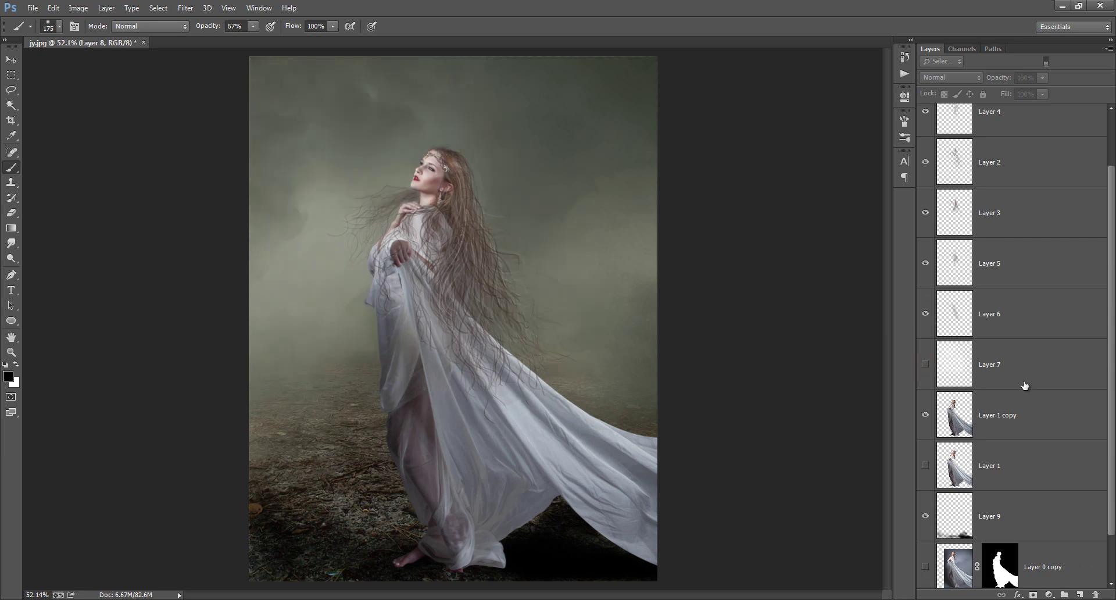
click(926, 364)
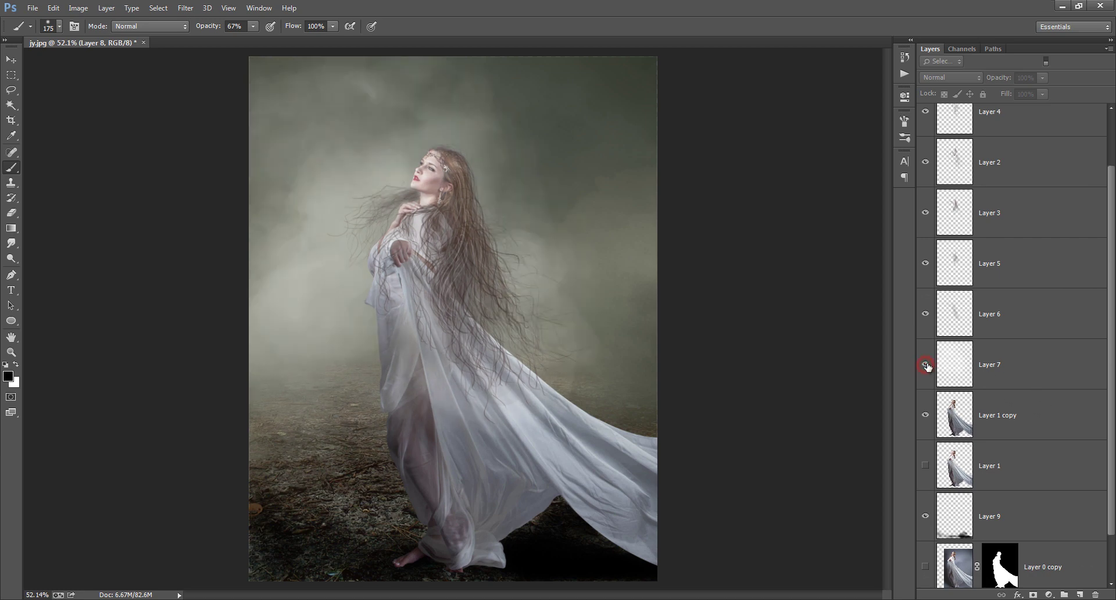
click(926, 364)
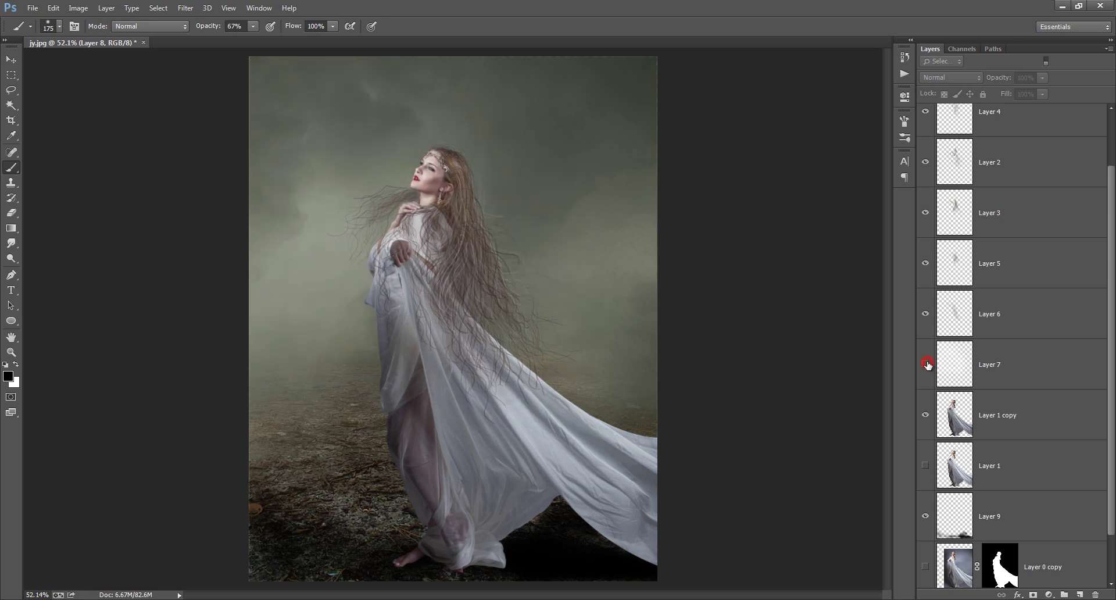
click(926, 365)
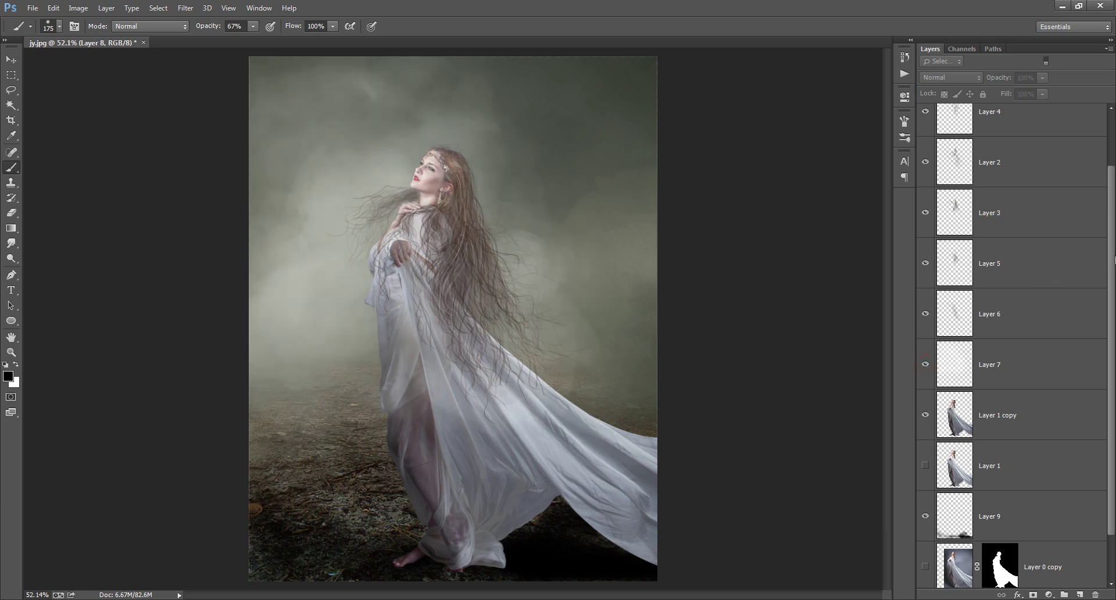
scroll(1111, 259, up, 1)
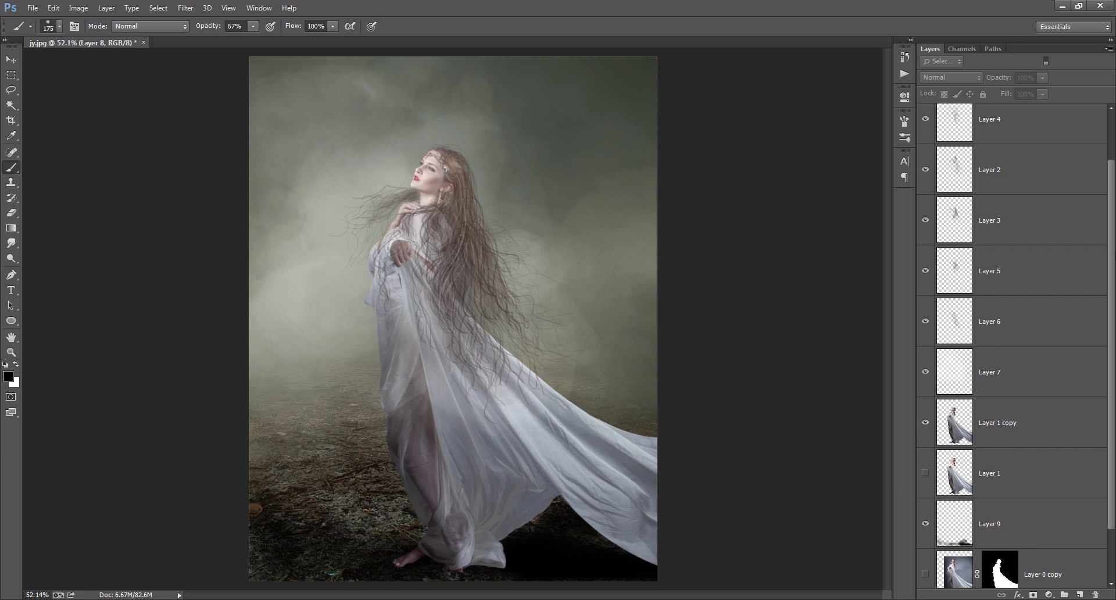
scroll(1011, 346, up, 3)
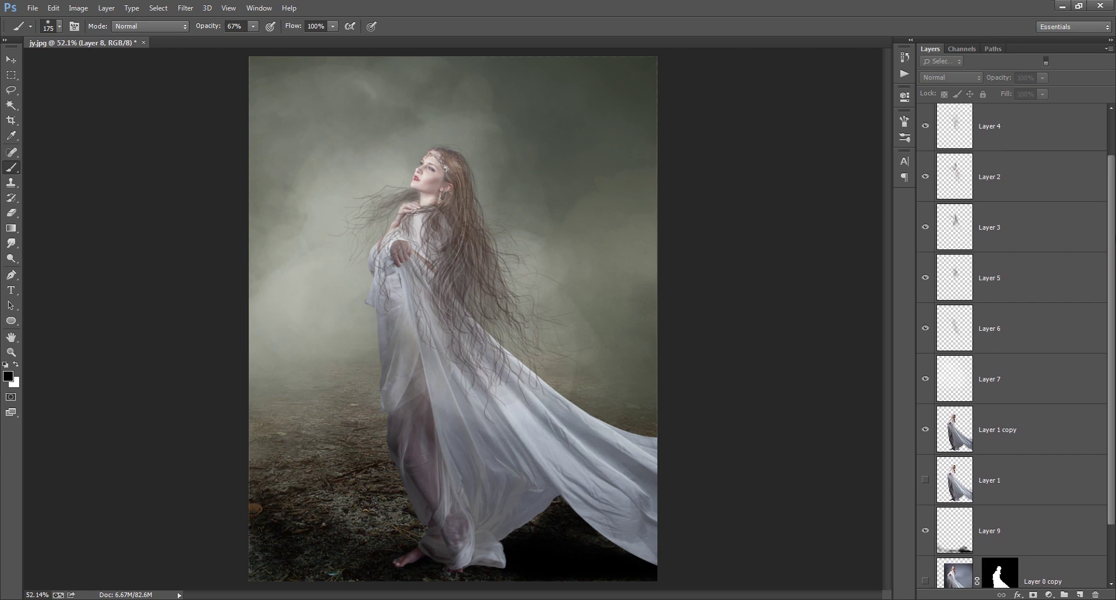
scroll(1011, 346, up, 3)
Merge the hair Layers 2, 3, 5 and 6 into Layer 4 and reposition it in the stack.
click(1035, 190)
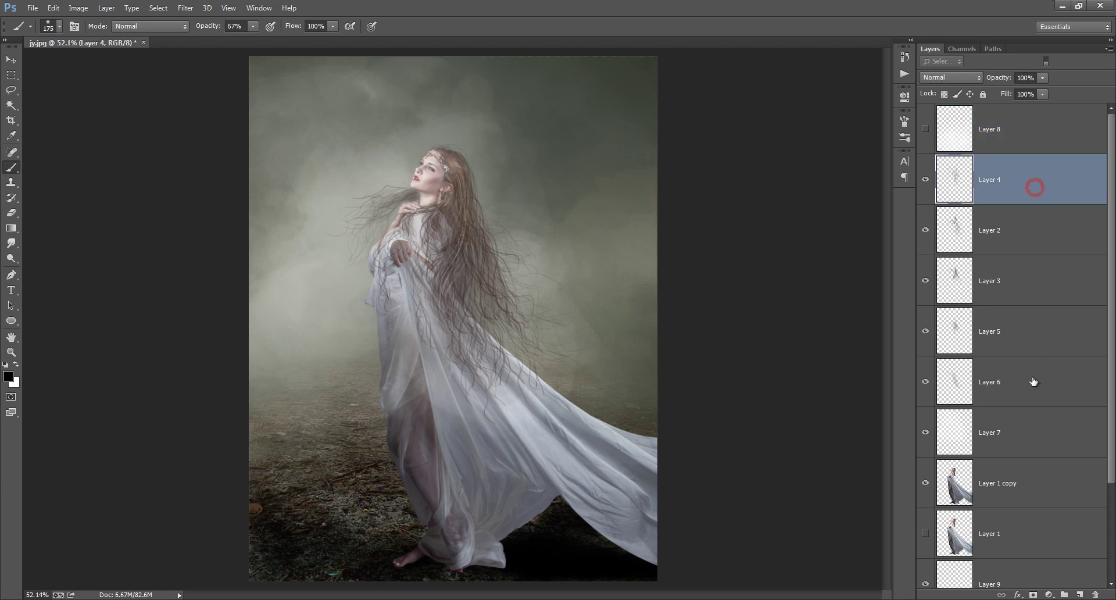
ctrl+click(1034, 390)
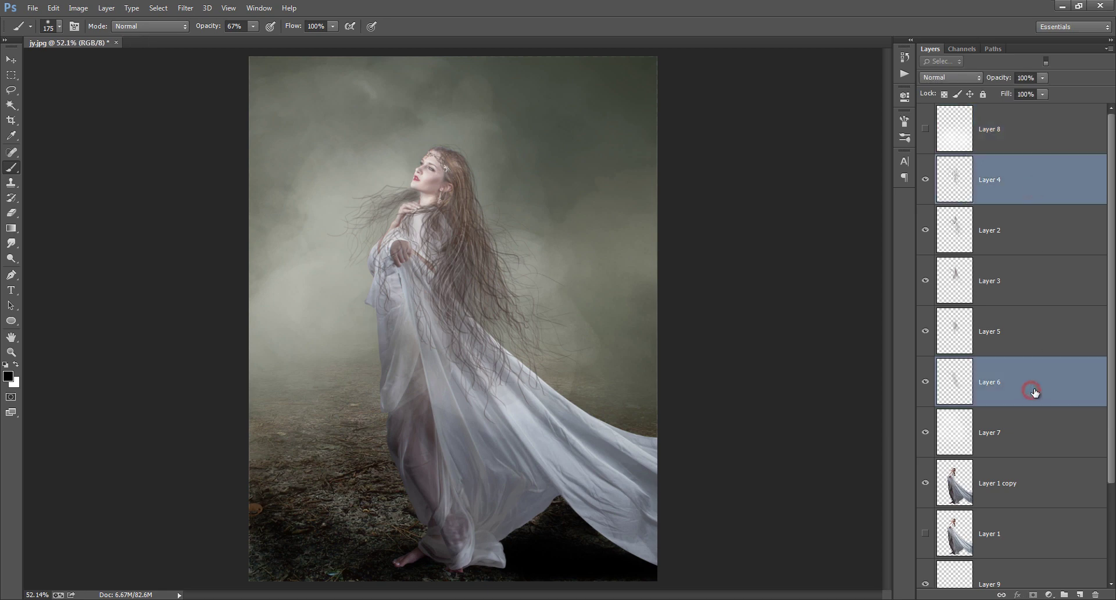
ctrl+click(1030, 330)
ctrl+click(1027, 281)
ctrl+click(1028, 238)
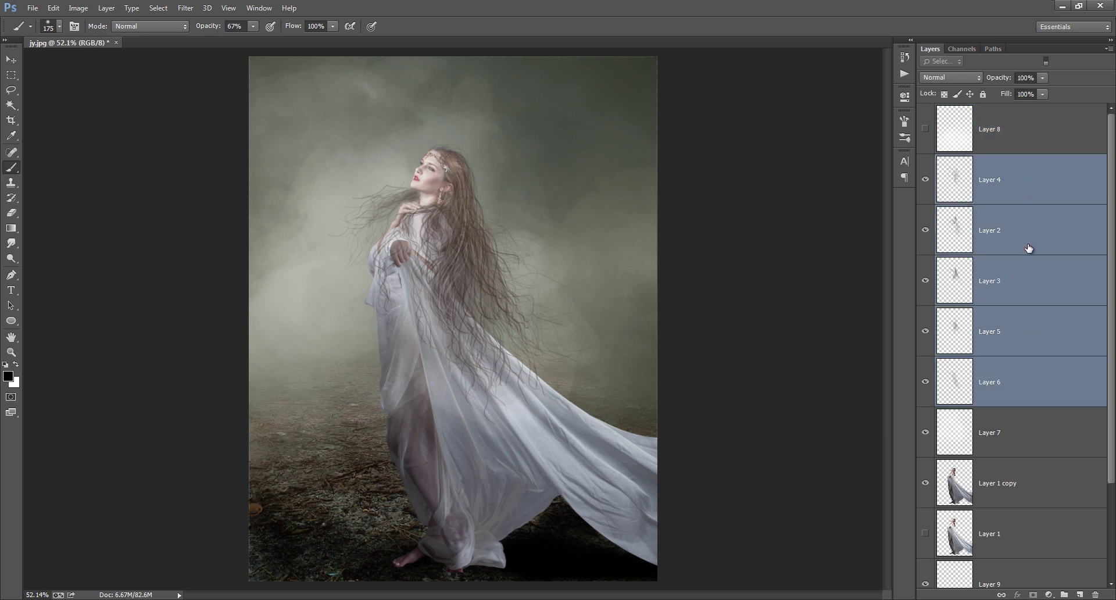
key(ctrl+e)
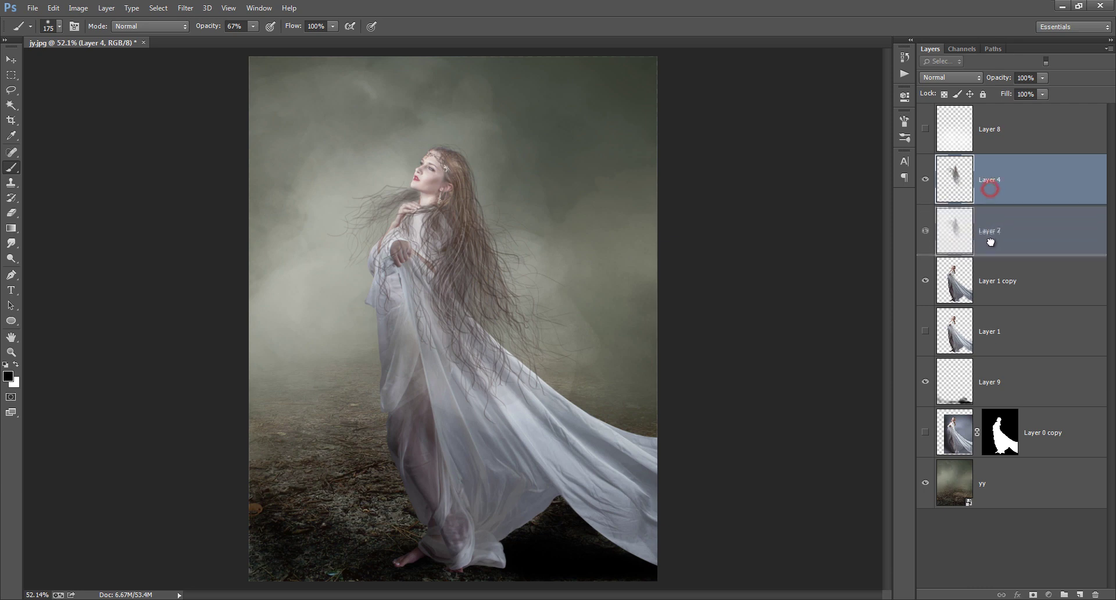
mouse_move(990, 193)
mouse_down()
mouse_move(990, 244)
mouse_move(995, 177)
mouse_up()
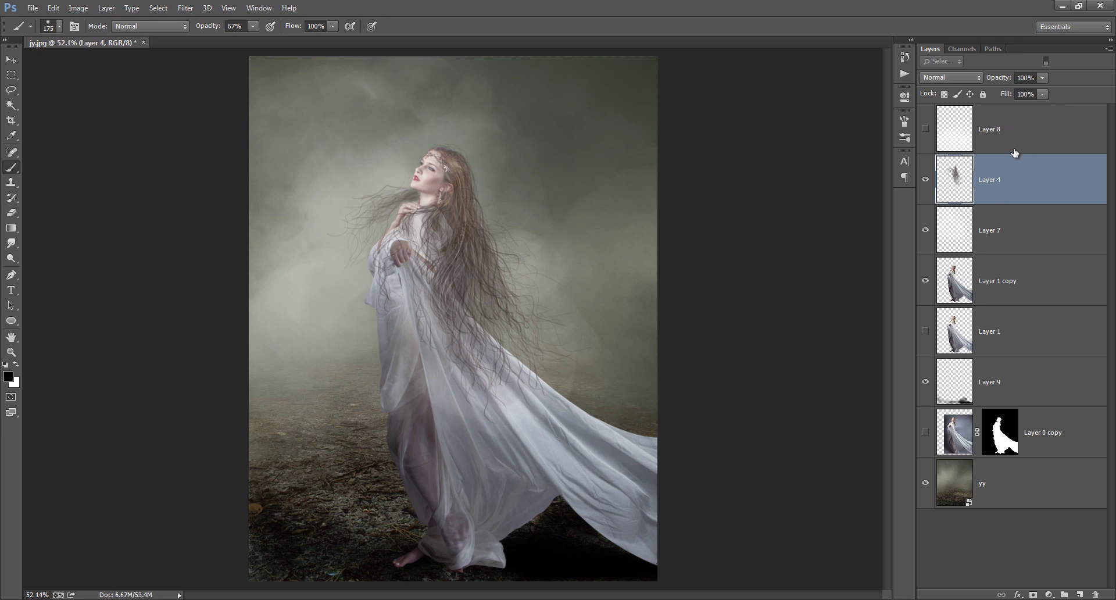
Delete the unused hidden Layer 1.
click(1017, 295)
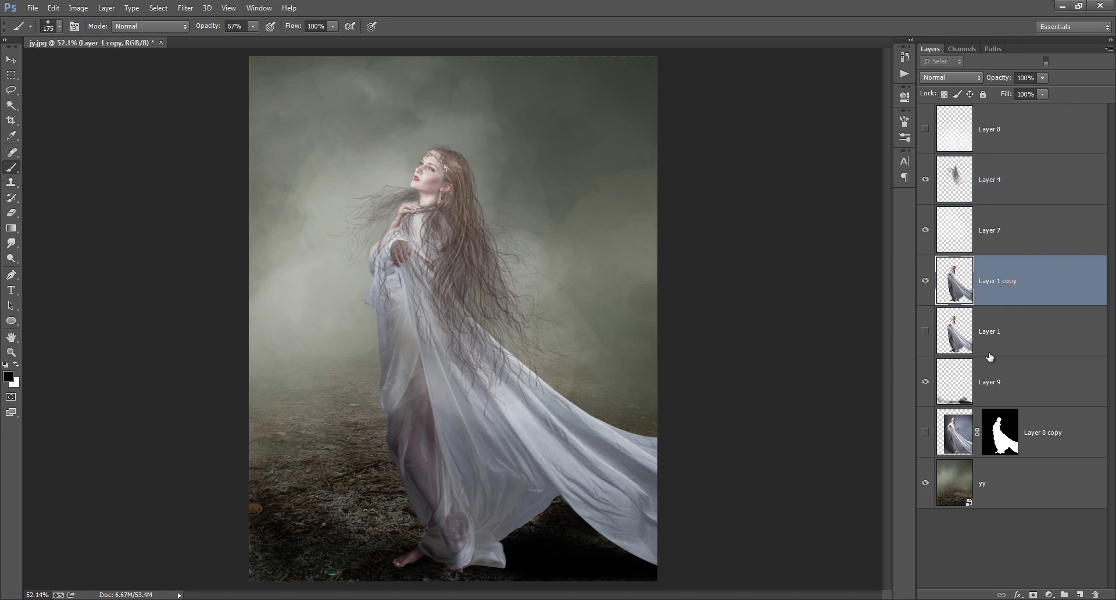
click(1010, 342)
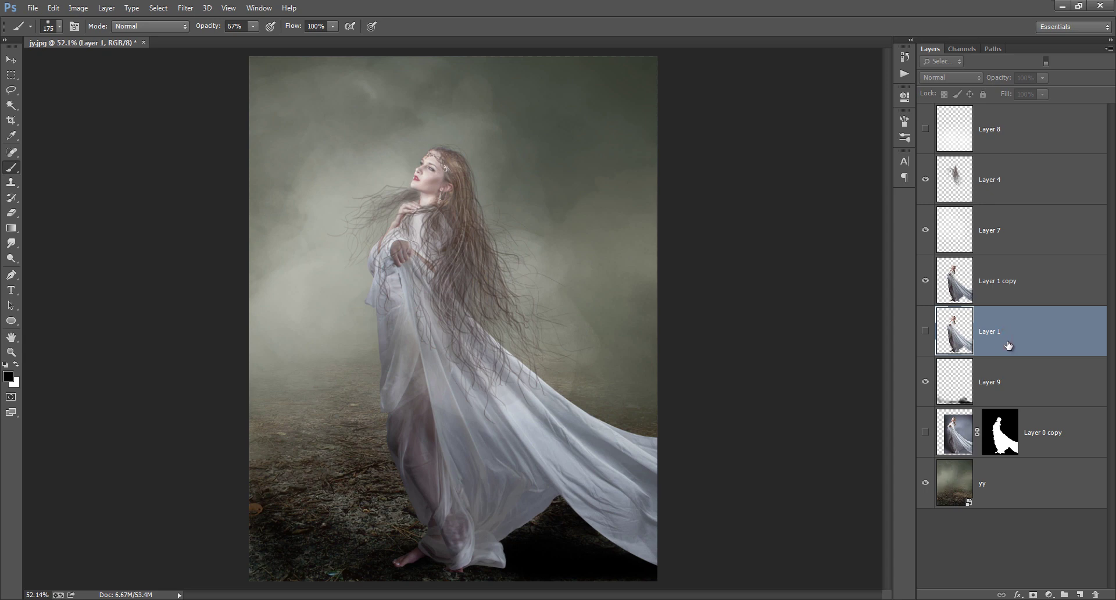
key(Delete)
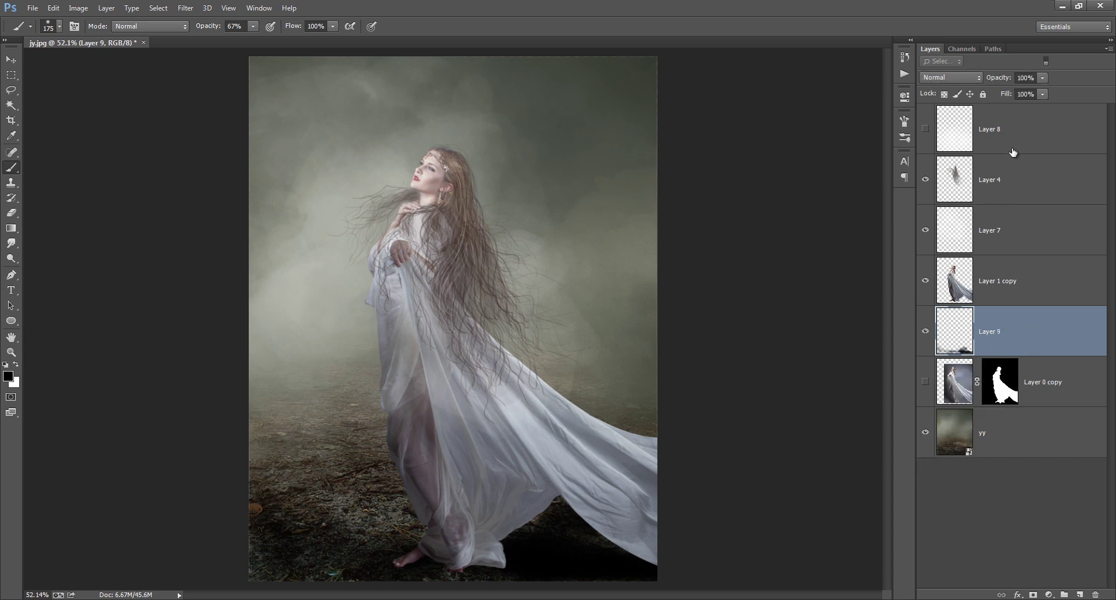
Show the Layer 8 fog at 88% opacity and add an empty Layer 10 above Layer 1 copy.
click(1005, 192)
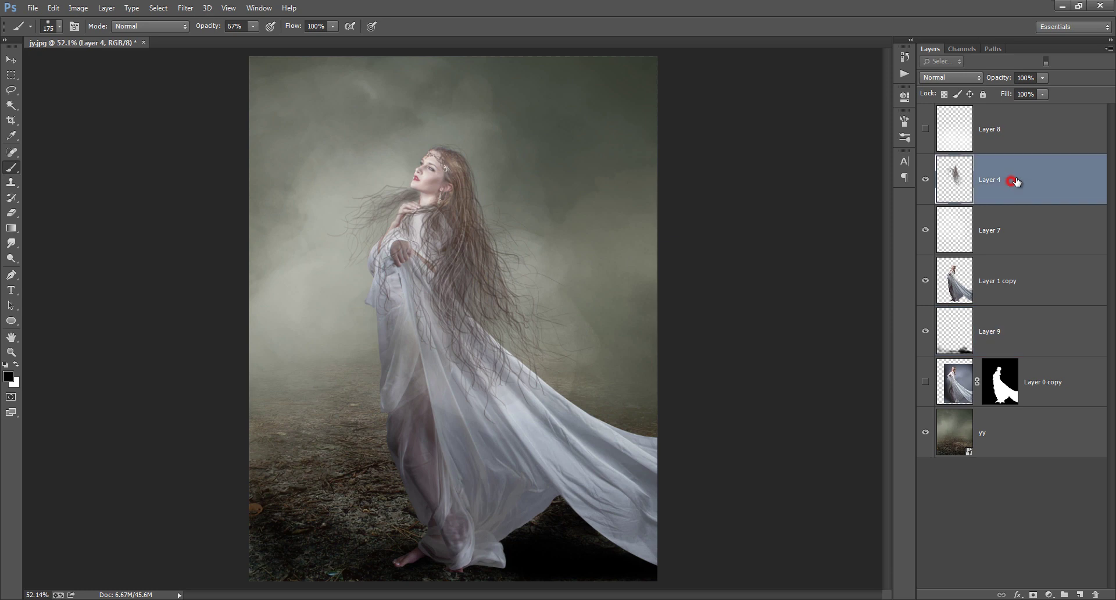
click(925, 131)
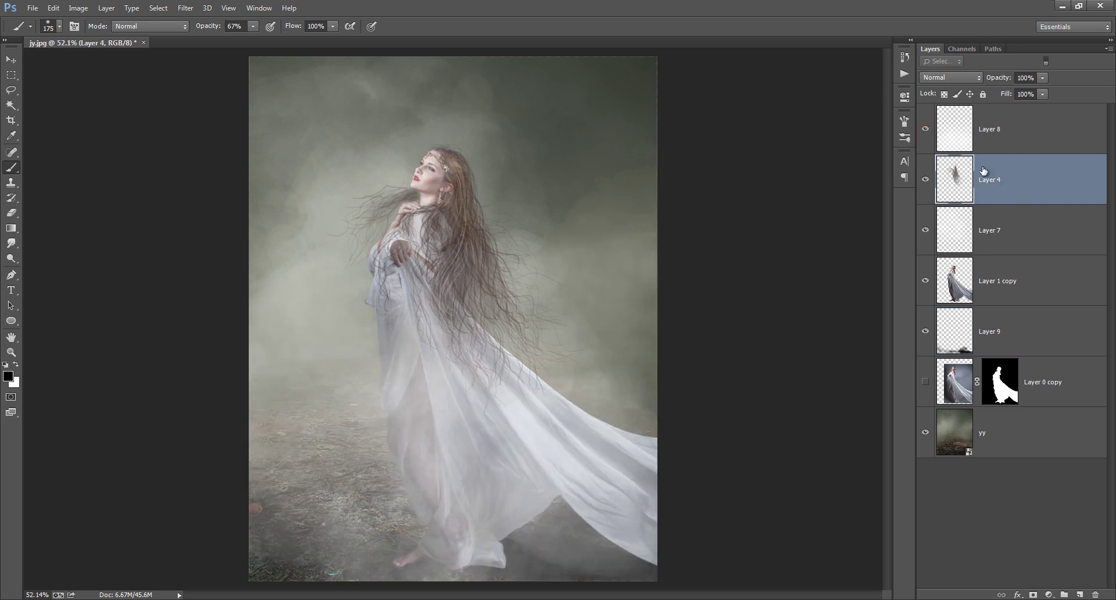
click(1008, 135)
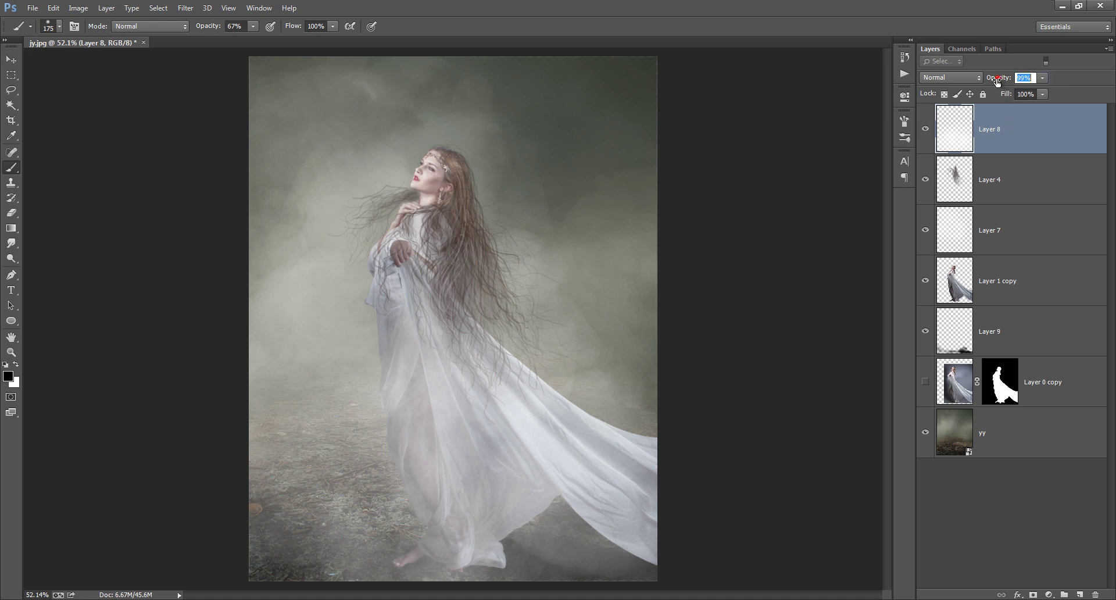
drag(998, 78, 981, 88)
click(1018, 278)
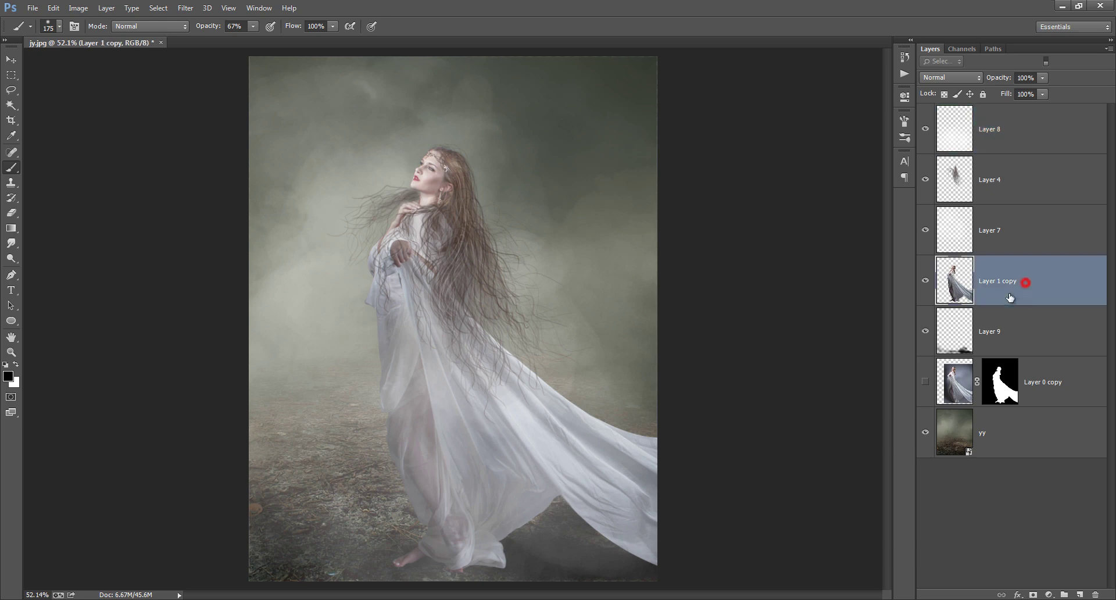
click(1081, 595)
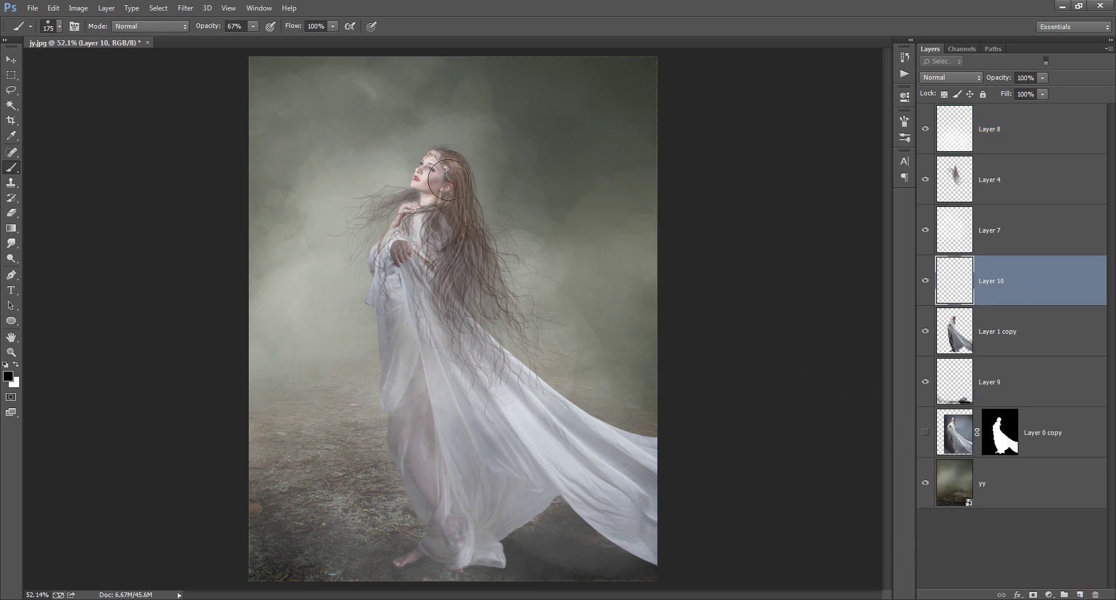
Fill Layer 10 with 50% gray via Edit > Fill and set its blend mode to Overlay.
click(54, 9)
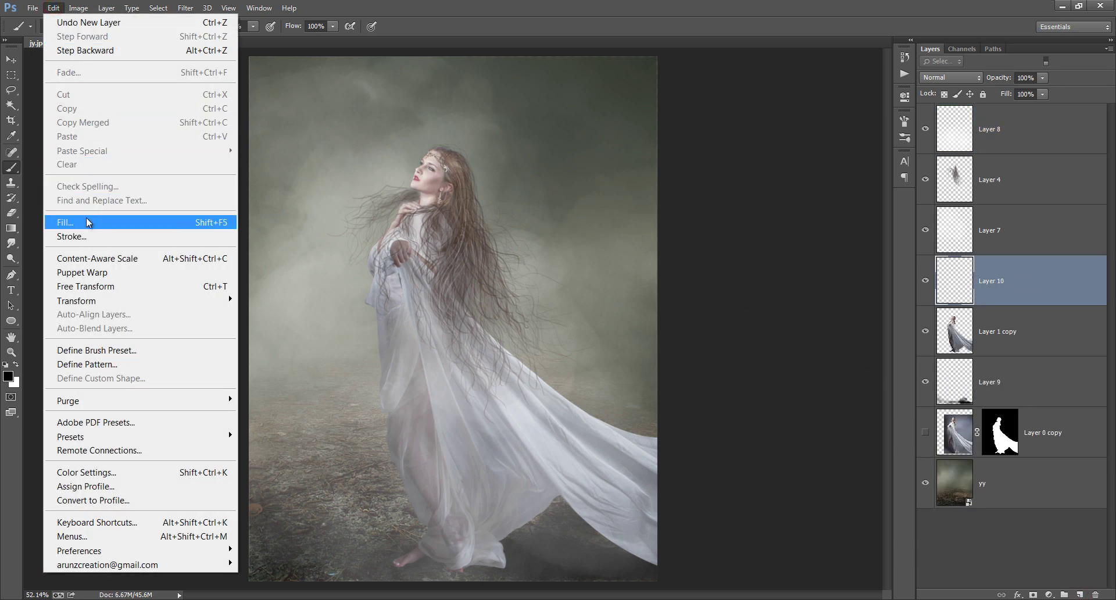
click(65, 222)
drag(434, 22, 689, 78)
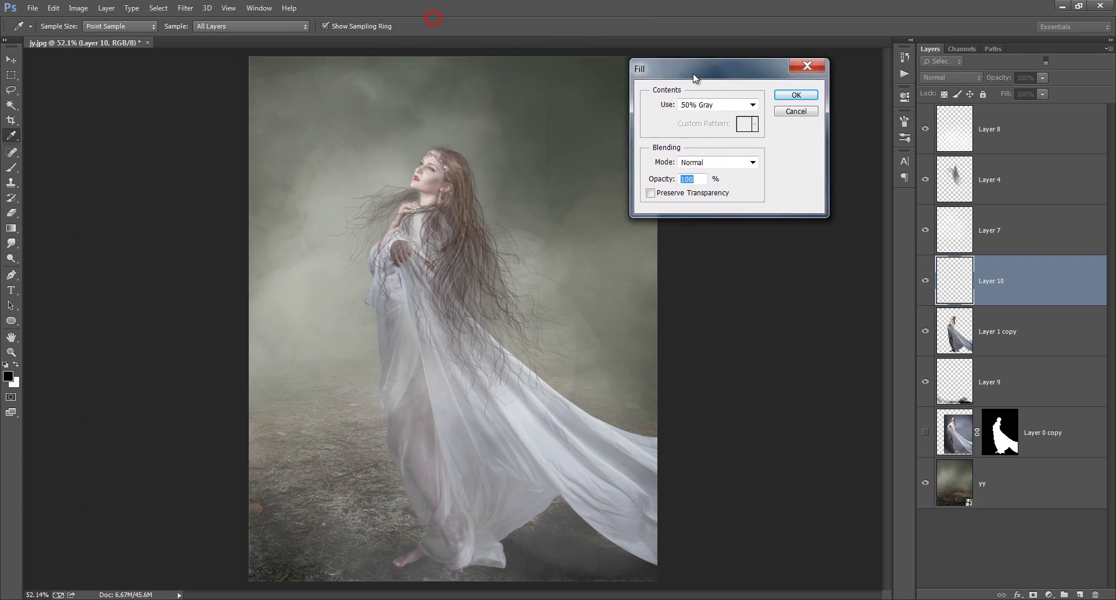
click(792, 99)
key(b)
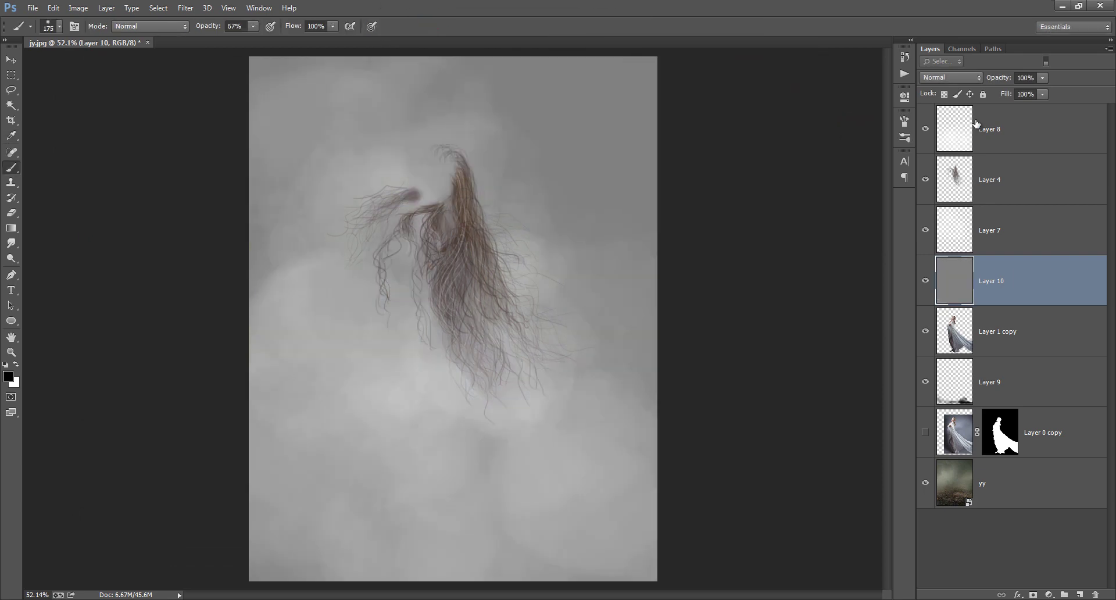
click(960, 77)
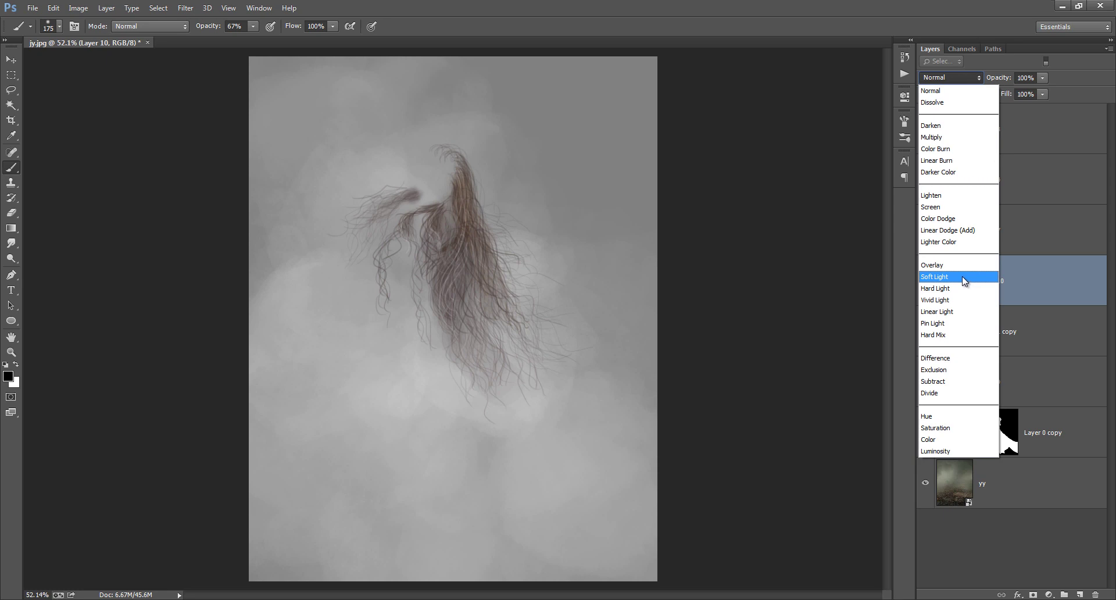
click(959, 265)
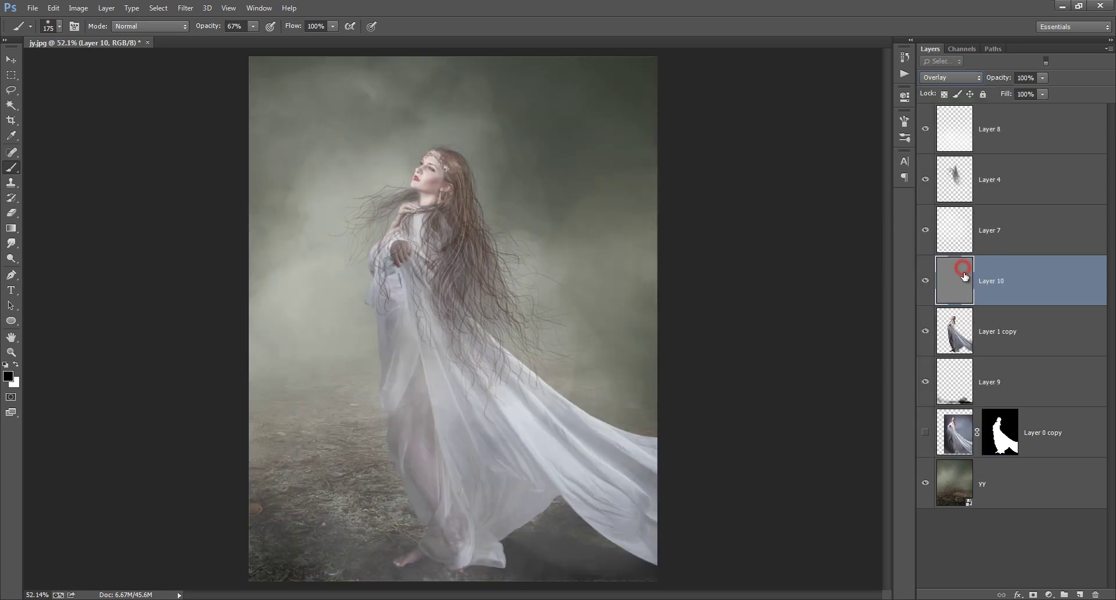
click(1004, 234)
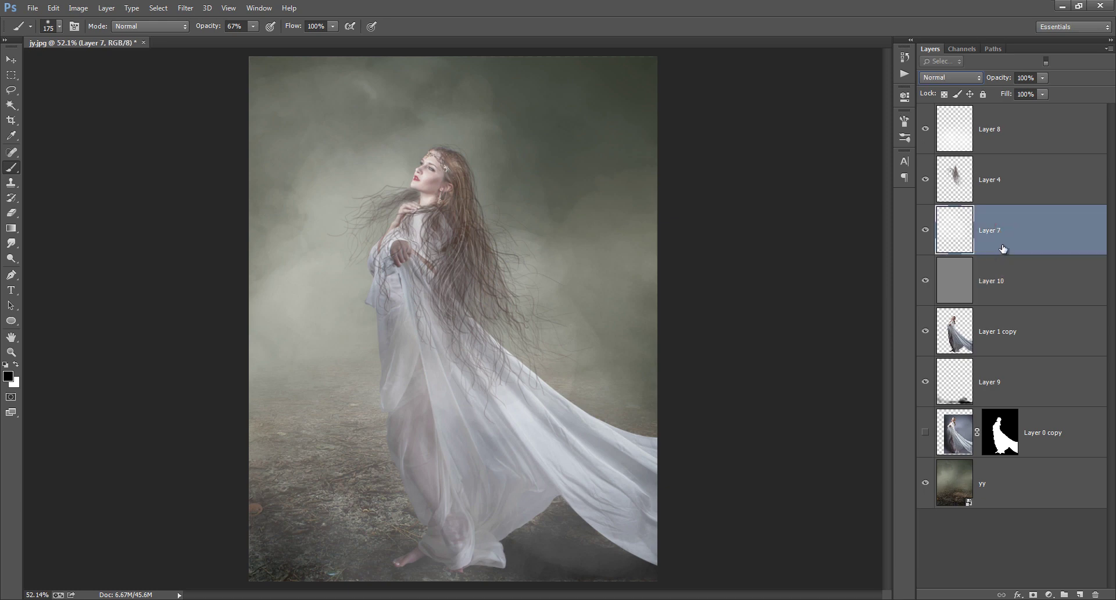
click(999, 297)
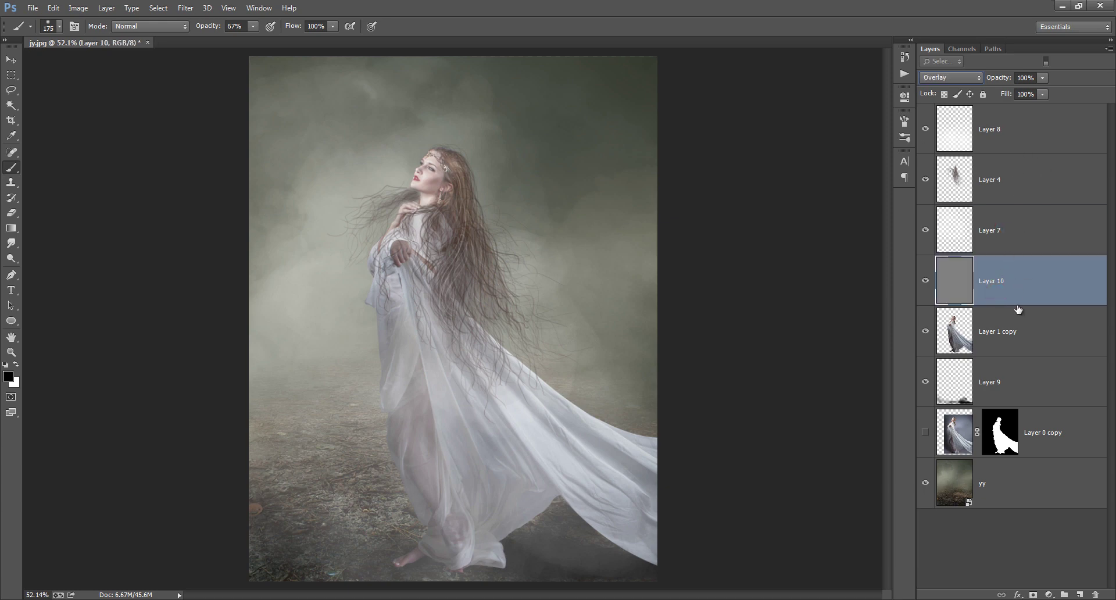
Clip Layer 10 to Layer 1 copy and burn darker shading into the dress.
alt+click(1016, 301)
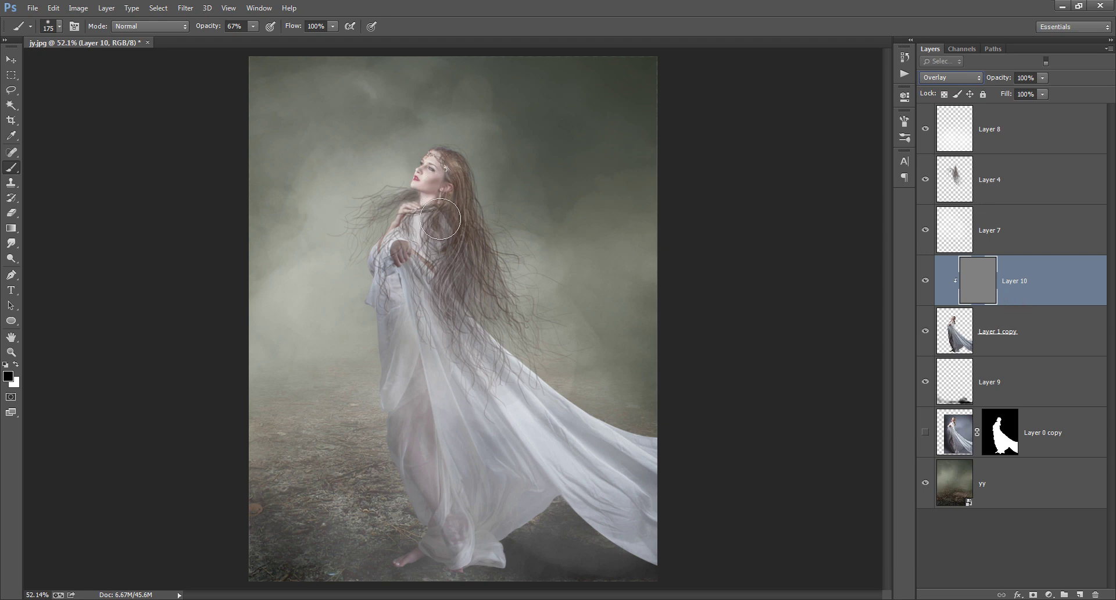
click(11, 243)
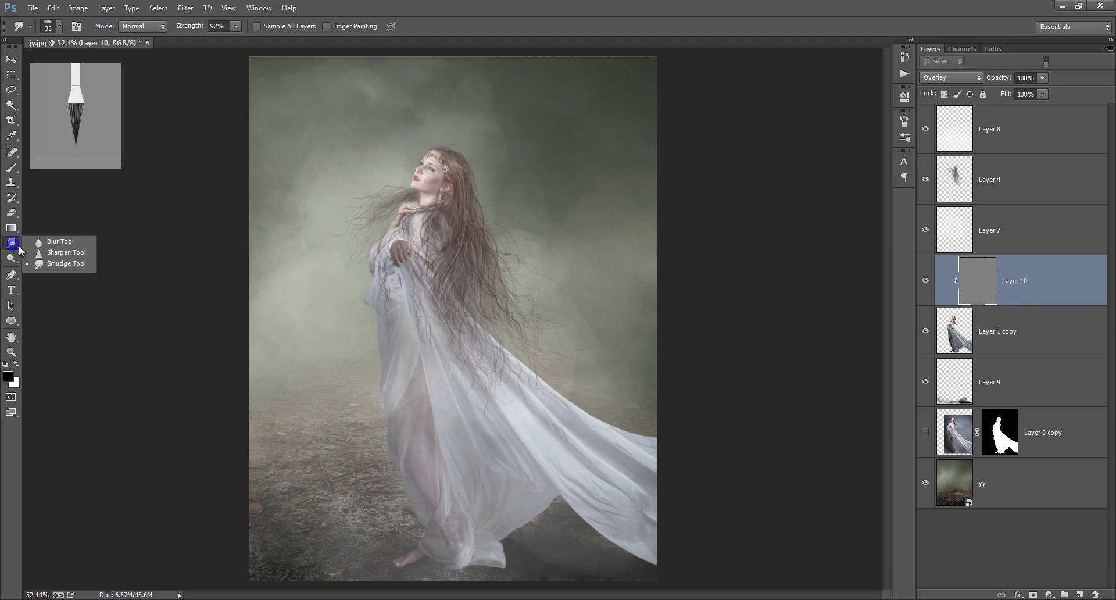
click(11, 258)
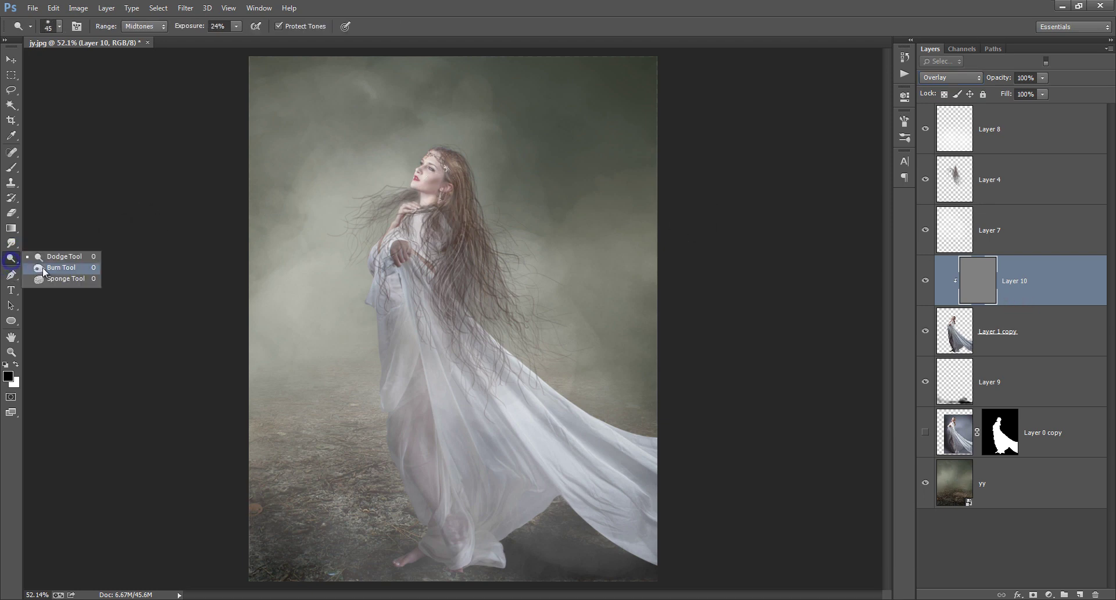
click(63, 268)
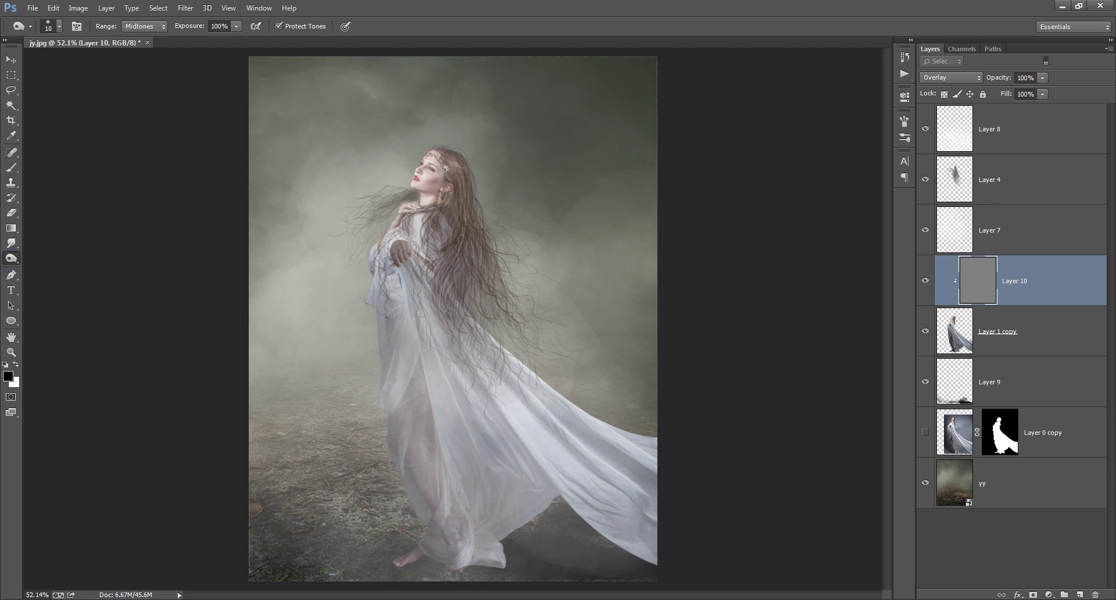
drag(407, 291, 419, 300)
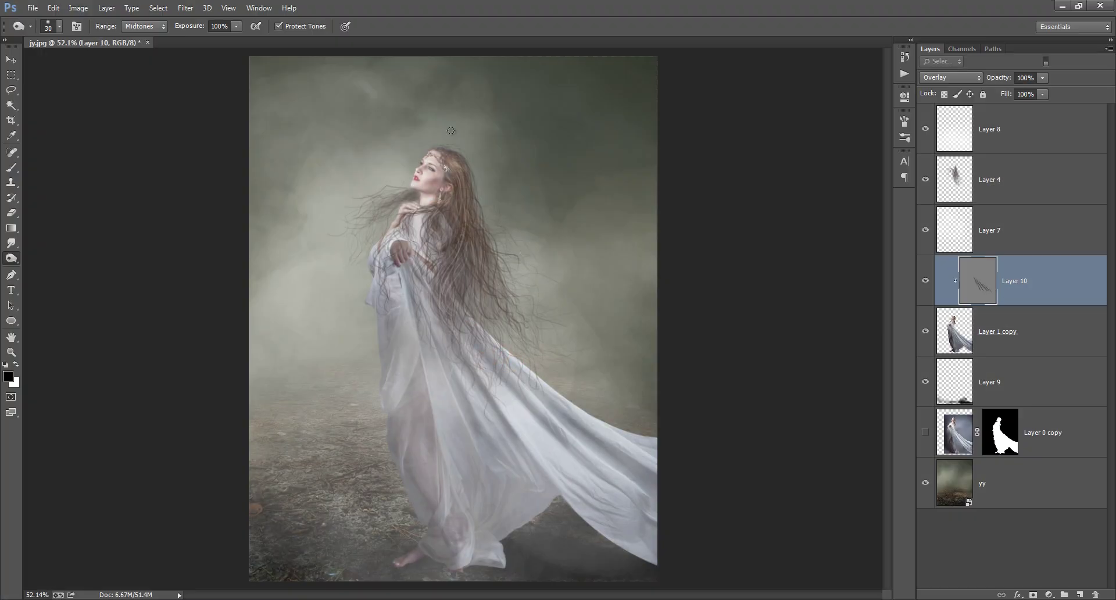
drag(407, 410, 445, 222)
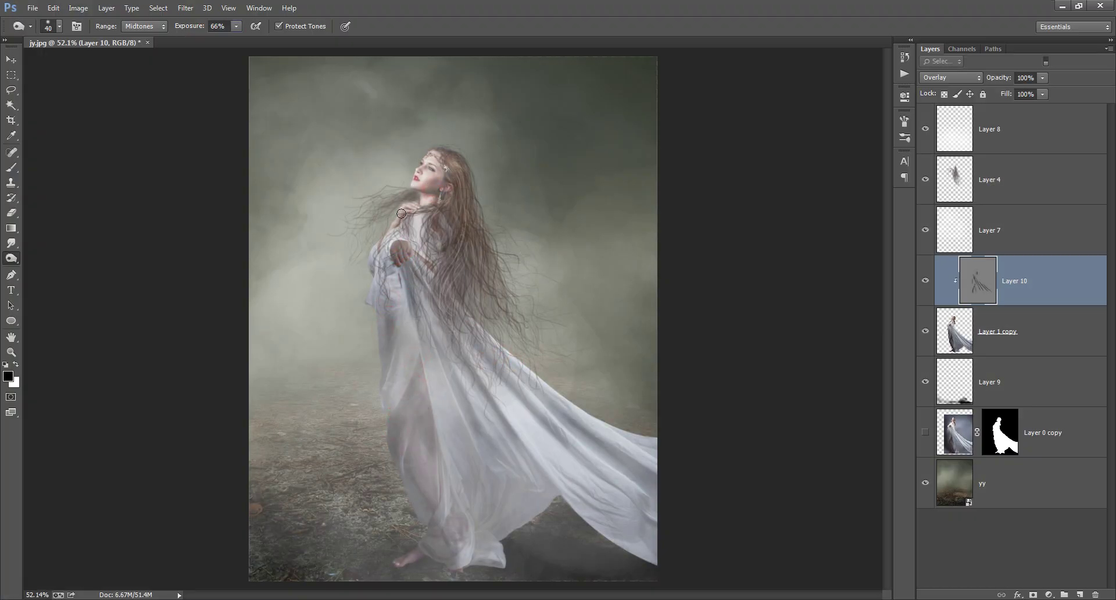
click(926, 281)
click(925, 281)
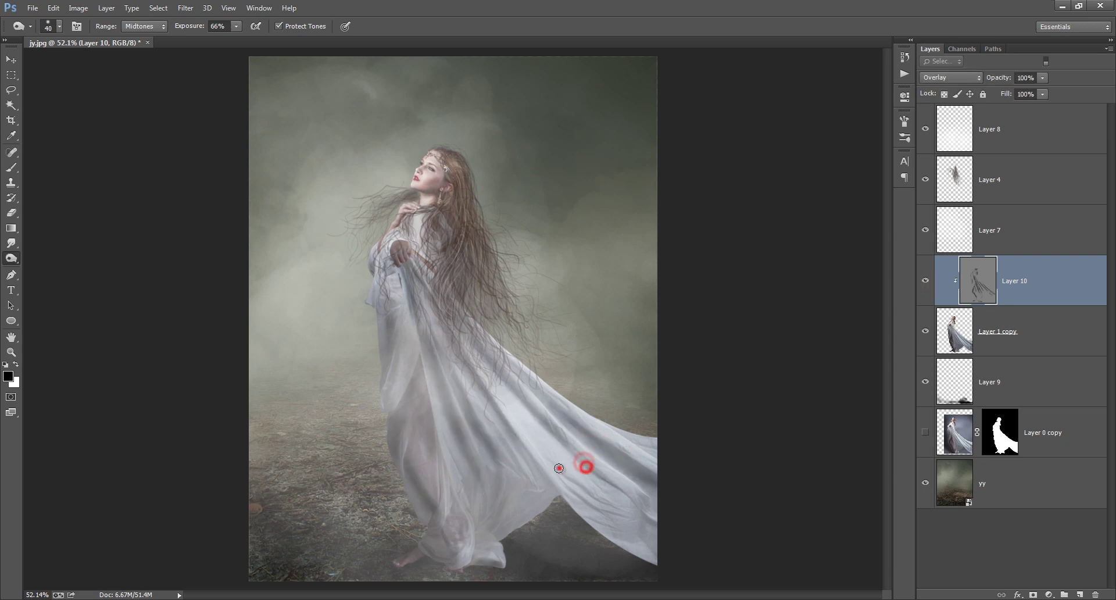
drag(574, 530, 494, 366)
key(bracketright)
key(bracketright)
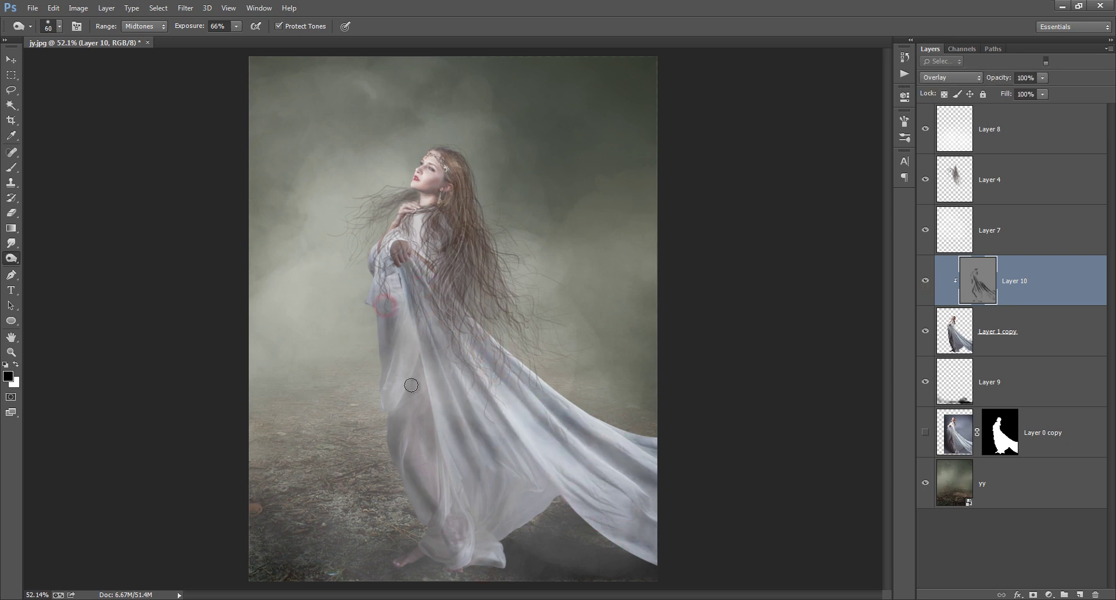
drag(410, 227, 518, 543)
click(926, 280)
click(925, 280)
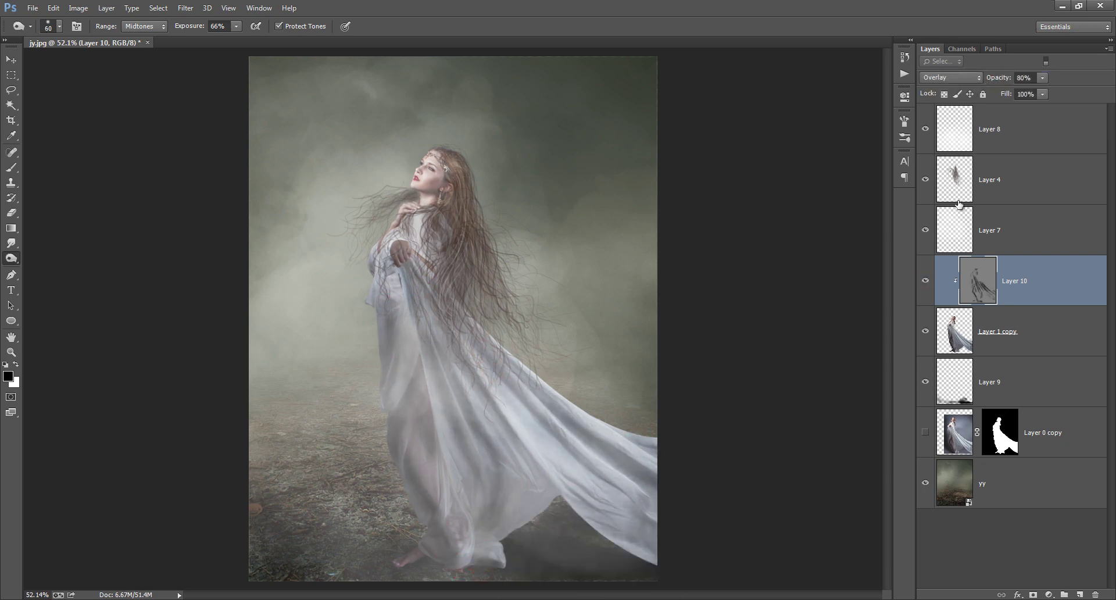
Add a 50% gray Overlay Layer 11 clipped to Layer 4 and burn the hair strands.
click(989, 180)
key(ctrl+shift+alt+n)
key(ctrl+alt+g)
key(shift+F5)
key(Return)
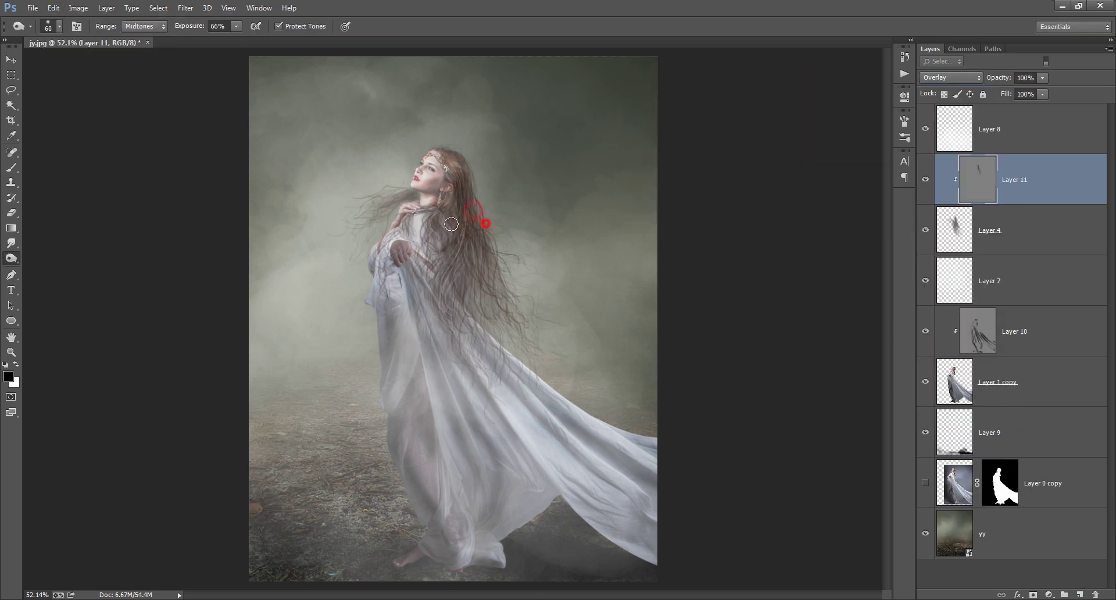
drag(460, 190, 352, 222)
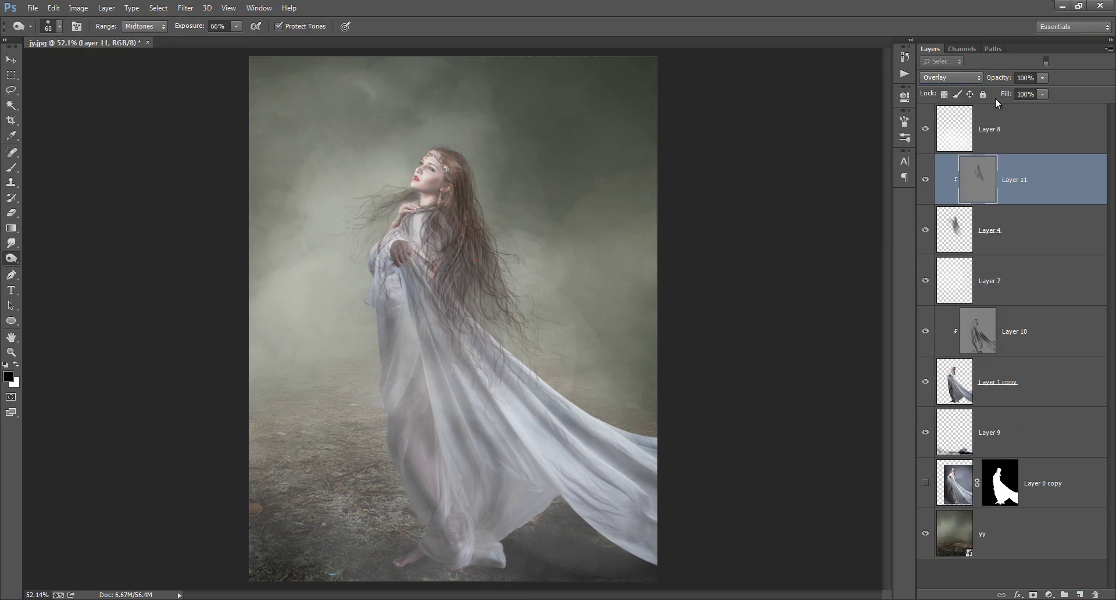
drag(437, 172, 436, 235)
click(926, 179)
click(925, 179)
click(1000, 327)
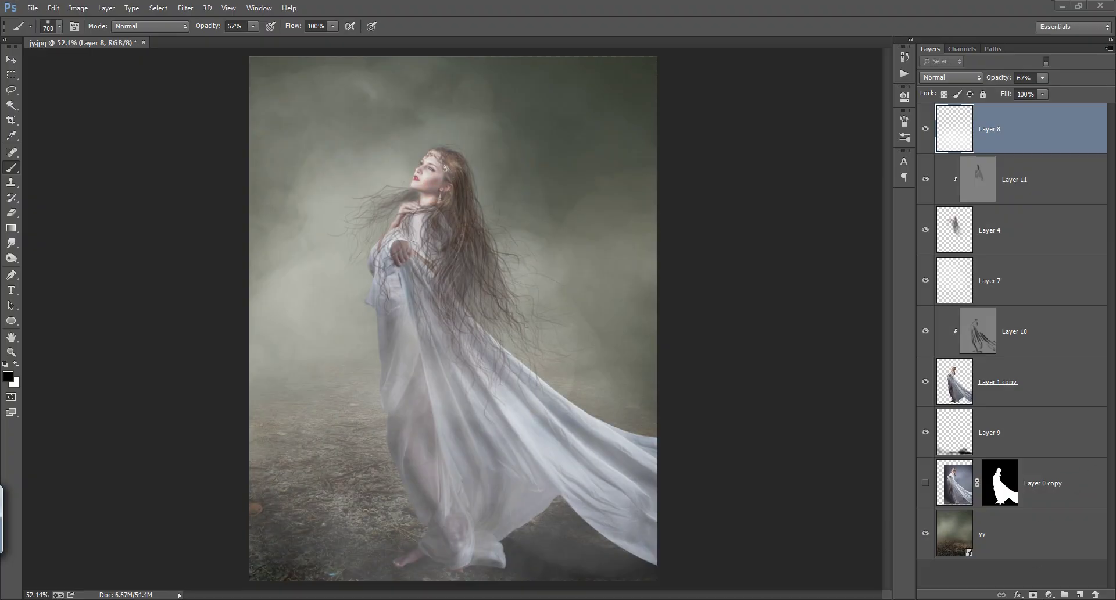
Add a Gradient Fill layer that darkens the bottom of the image.
click(1049, 594)
click(986, 333)
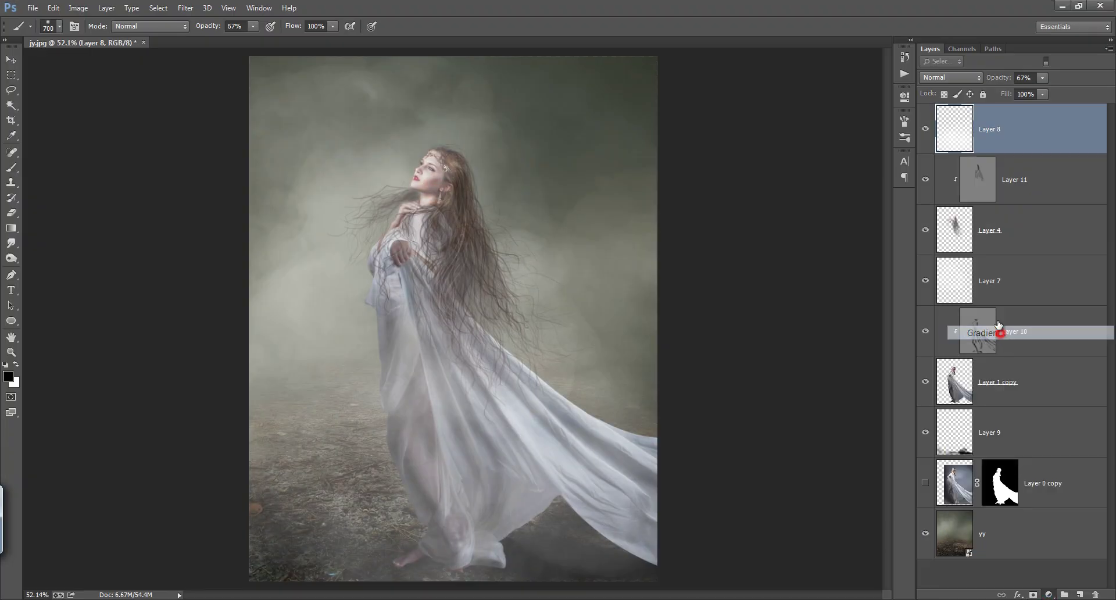
mouse_move(568, 333)
mouse_down()
mouse_move(580, 360)
mouse_move(573, 445)
mouse_up()
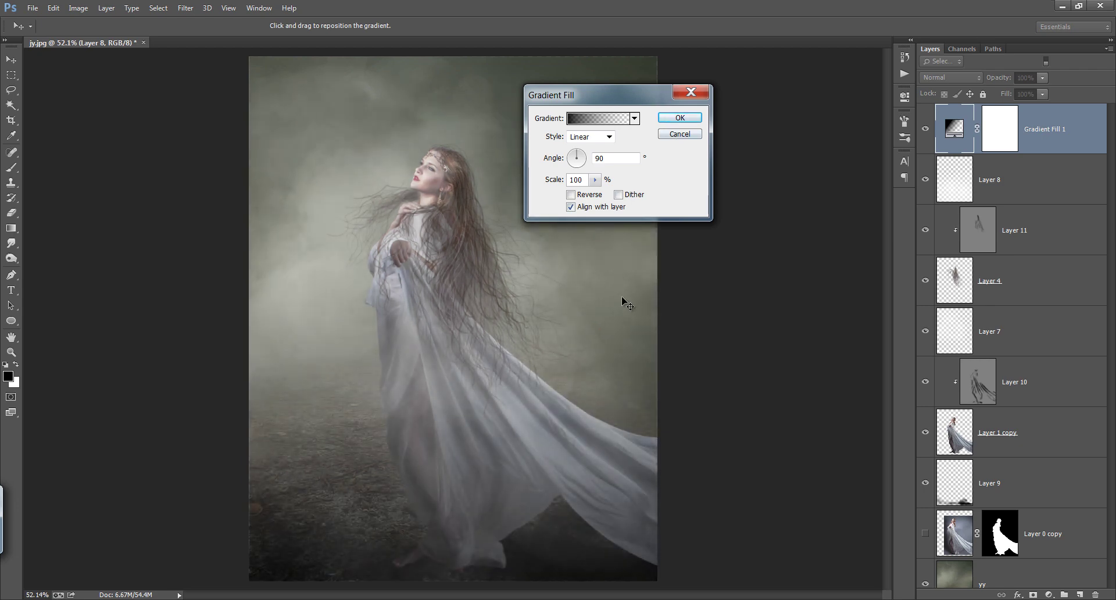
click(678, 117)
key(b)
click(926, 129)
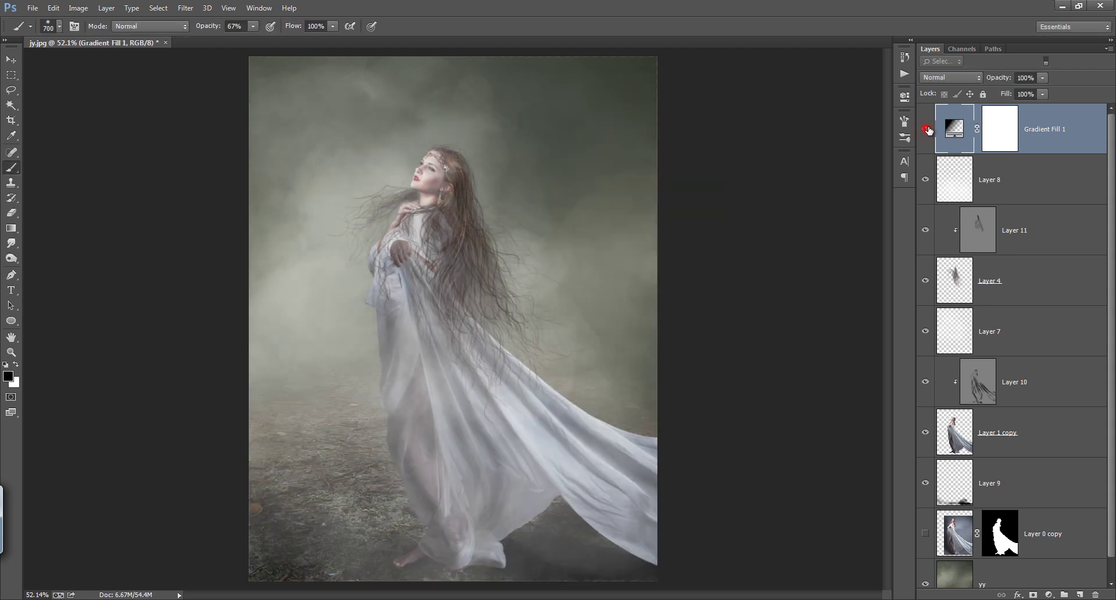
click(926, 129)
click(926, 129)
click(926, 128)
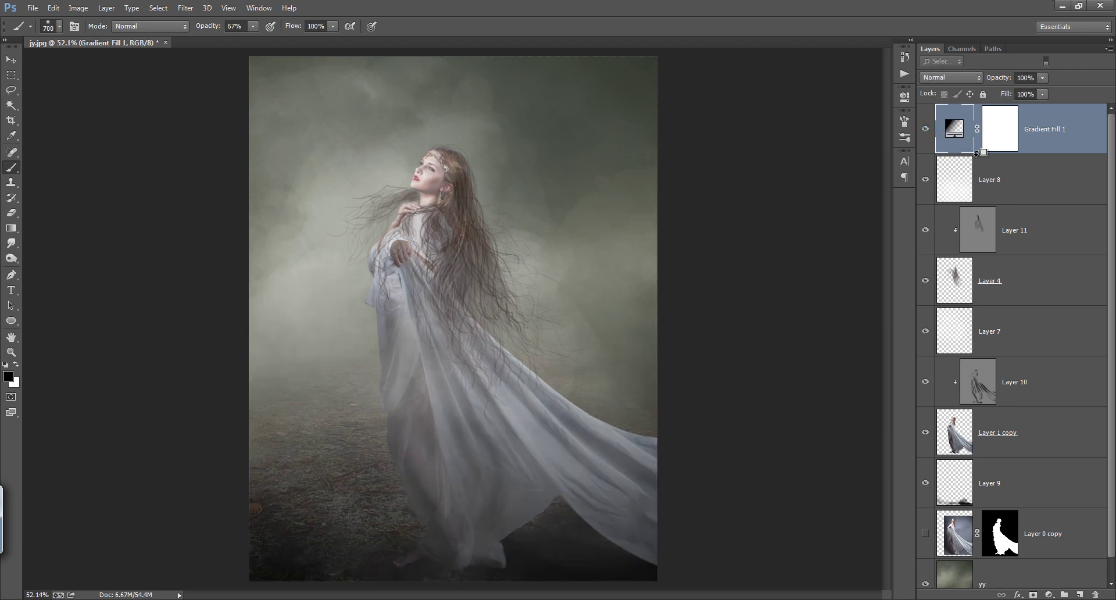
Stamp visible layers into Layer 12 at Soft Light 47%, then stamp again into Layer 13.
key(ctrl+shift+alt+e)
click(963, 81)
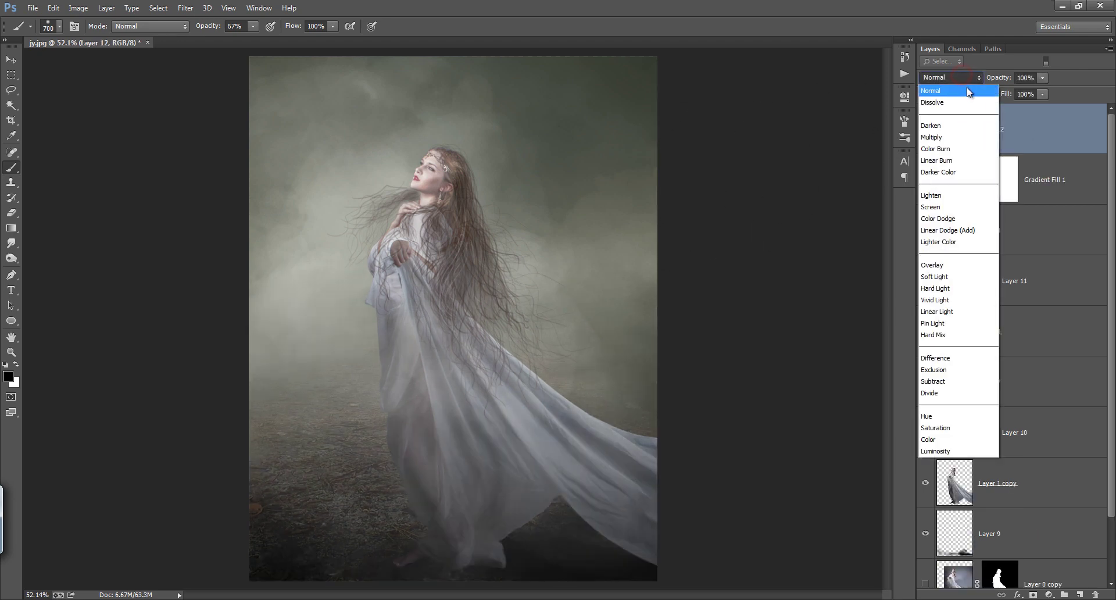
click(961, 279)
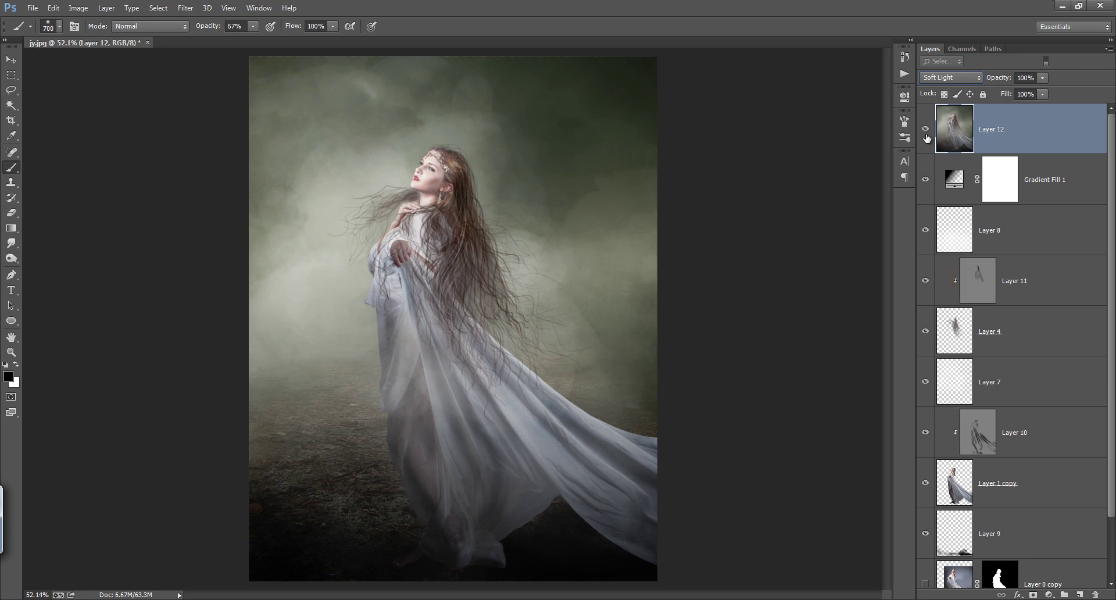
click(926, 129)
click(927, 129)
drag(998, 77, 974, 82)
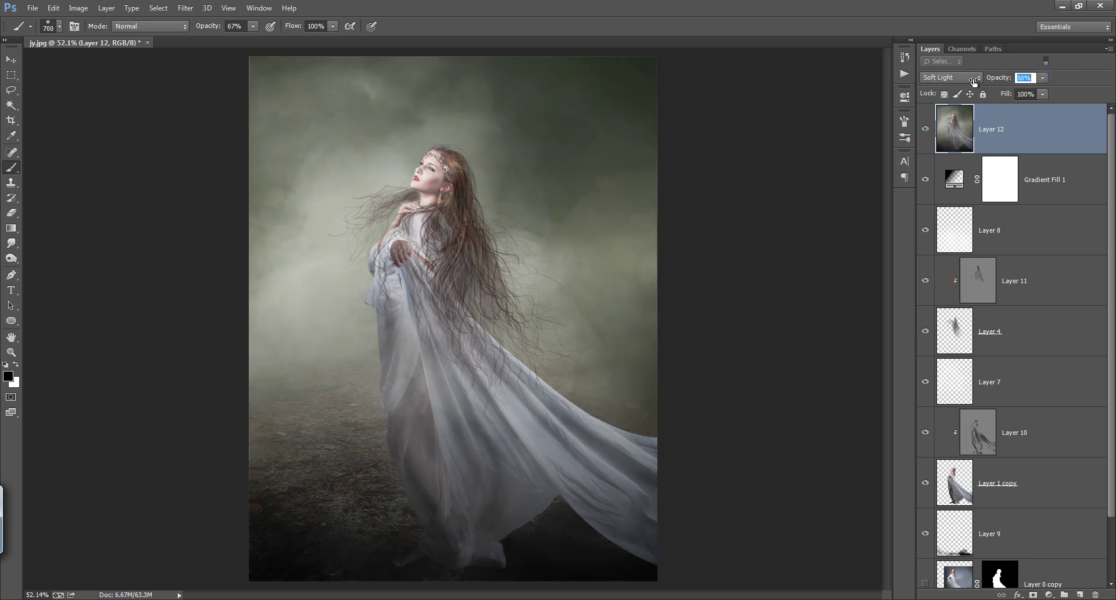
click(925, 129)
click(926, 129)
key(ctrl+shift+alt+e)
In the Camera Raw Filter, set Temperature +12, Vibrance +59 and Blacks -100.
click(186, 7)
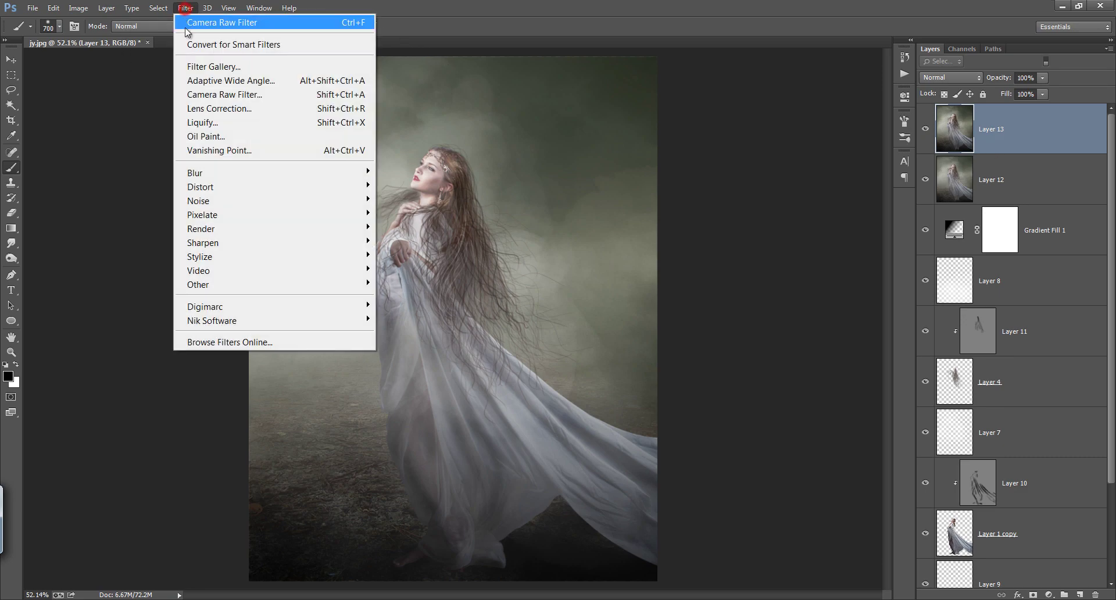
click(225, 94)
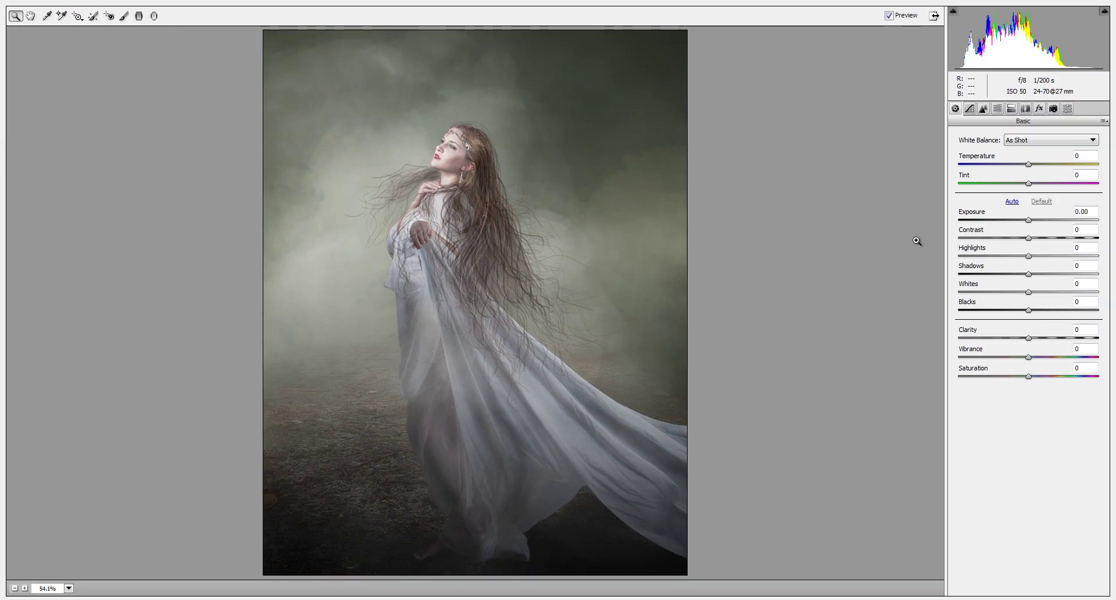
drag(1029, 165, 1037, 165)
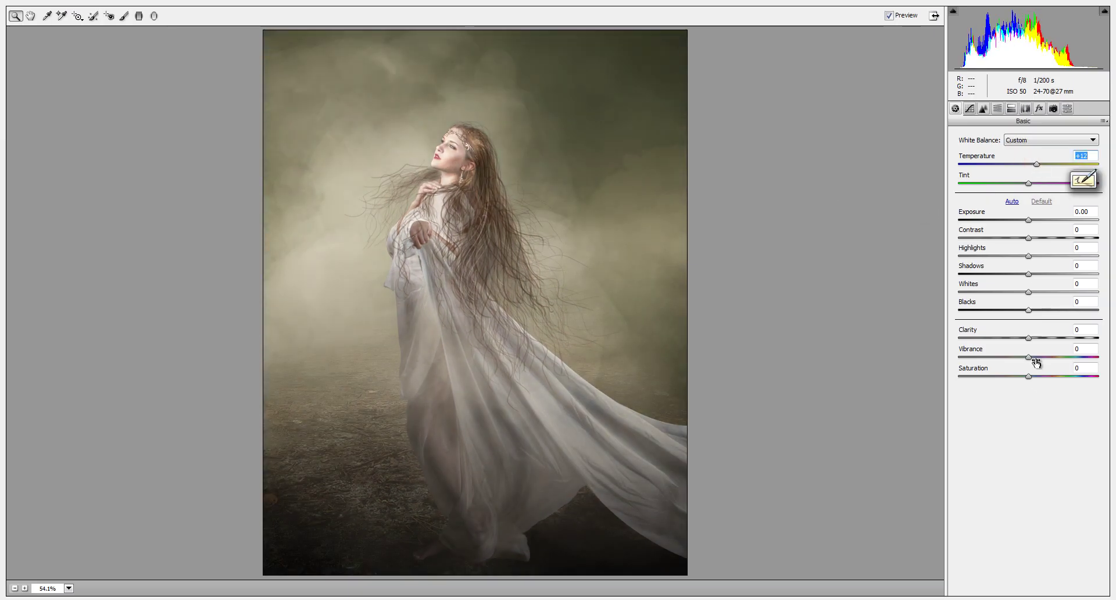
mouse_move(1029, 358)
mouse_down()
mouse_move(1115, 373)
mouse_move(1076, 371)
mouse_up()
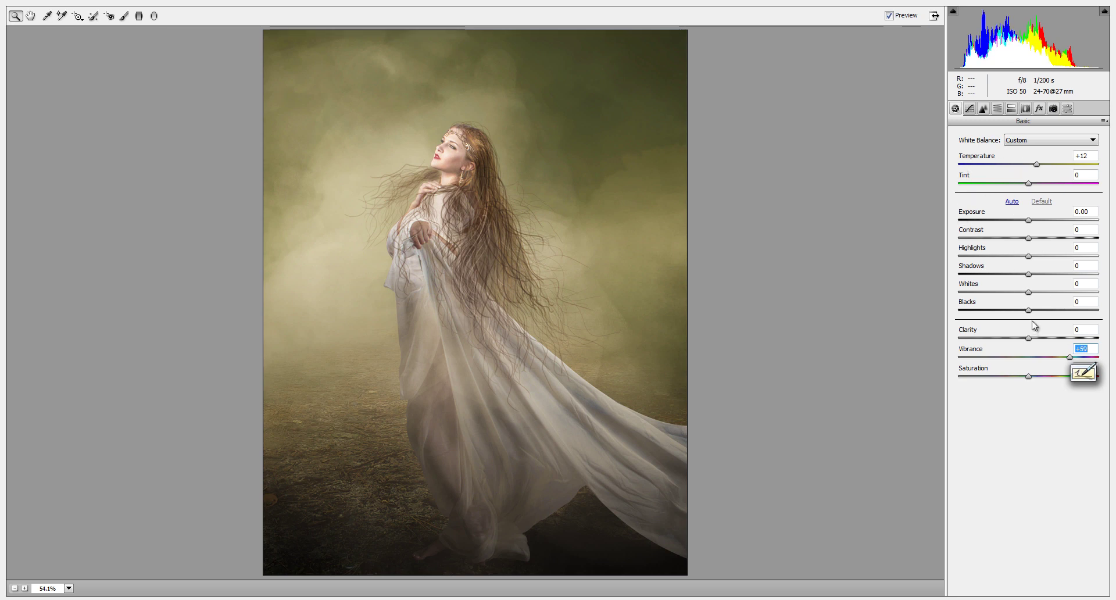
drag(1028, 309, 953, 318)
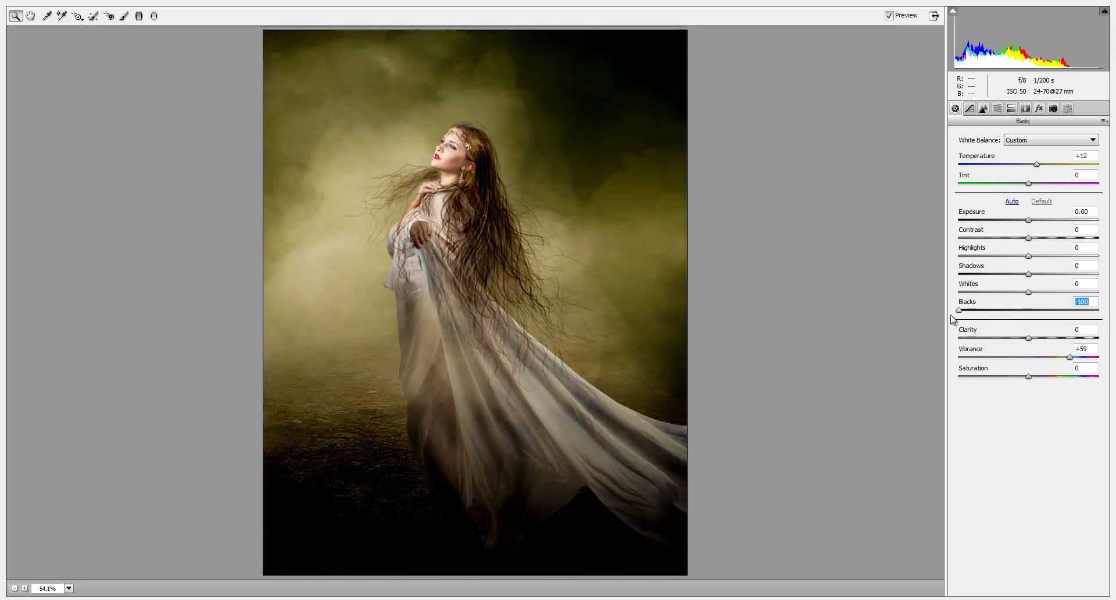
Shape the Point tone curve with a raised black point and lifted upper and midtones.
click(969, 108)
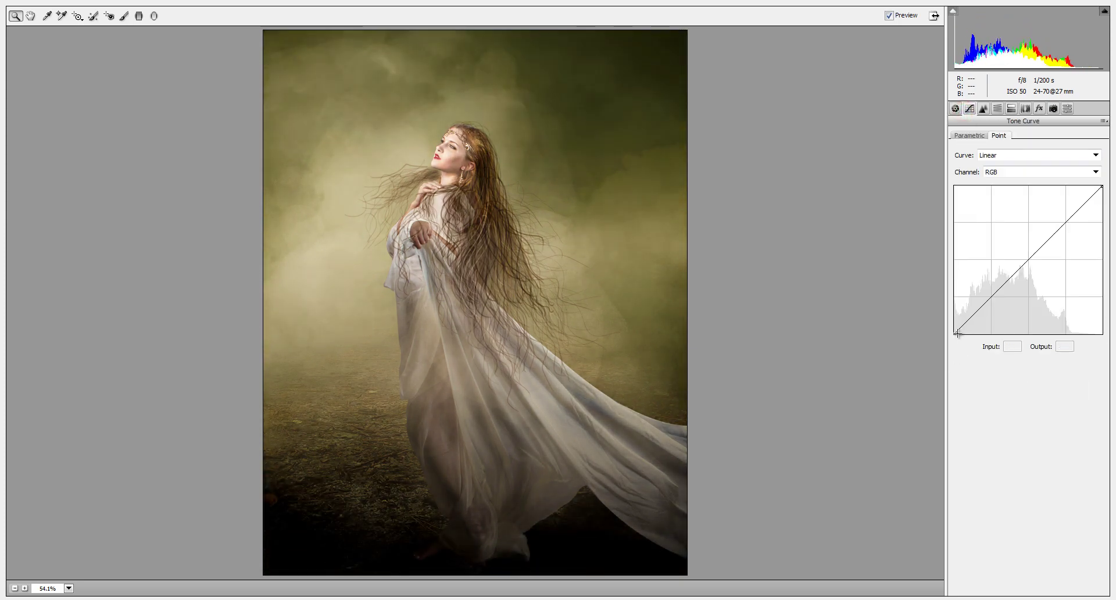
drag(957, 333, 952, 304)
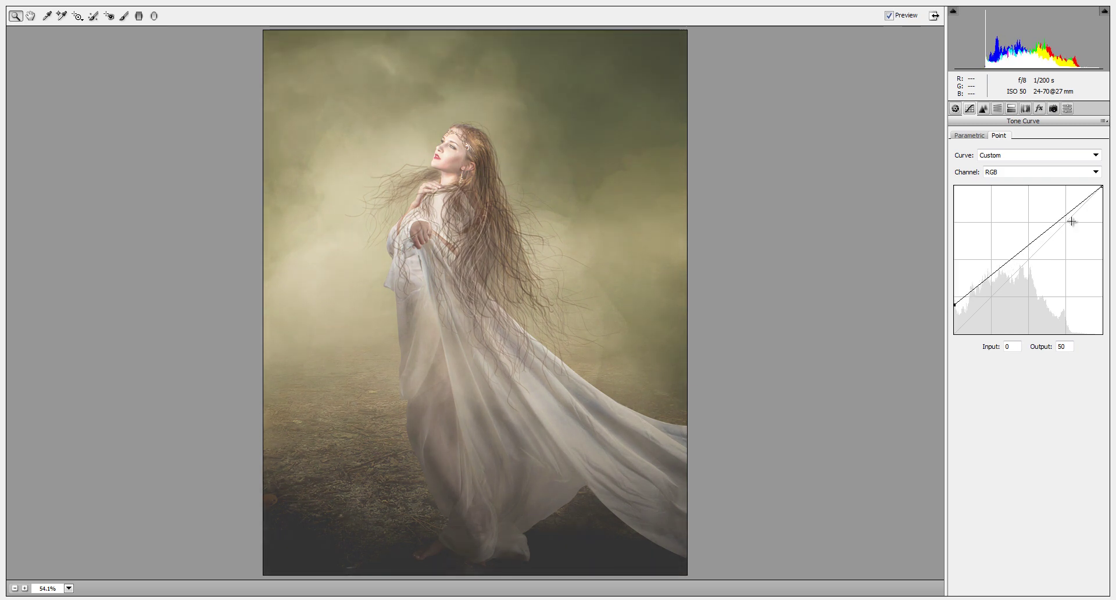
drag(1073, 207, 1078, 199)
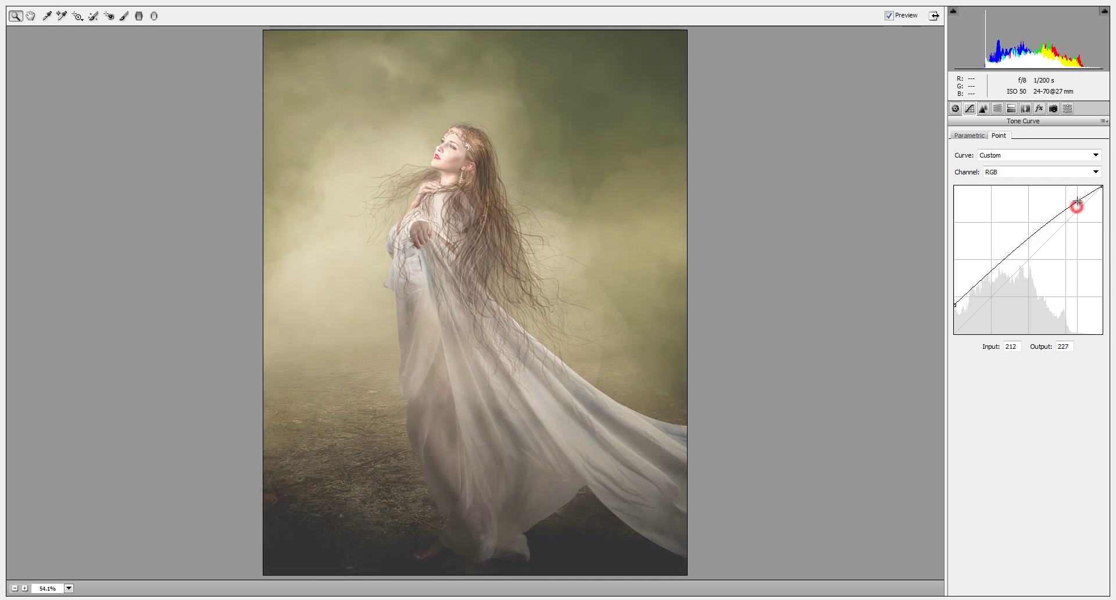
click(1033, 236)
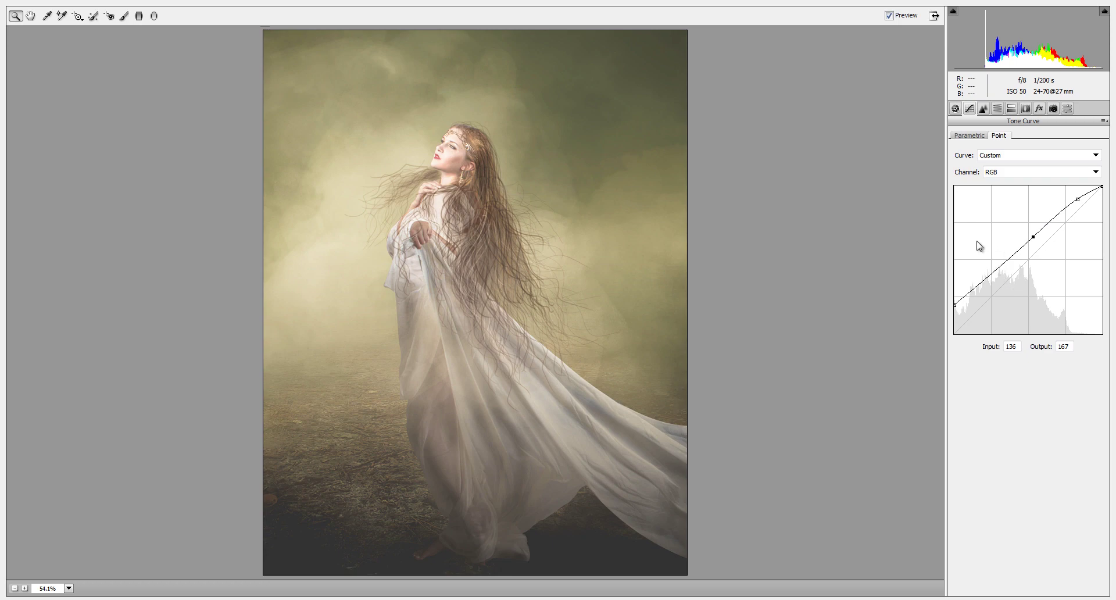
Add a Graduated Filter darkening the bottom ground to about -0.75 exposure with slightly lifted shadows.
click(139, 15)
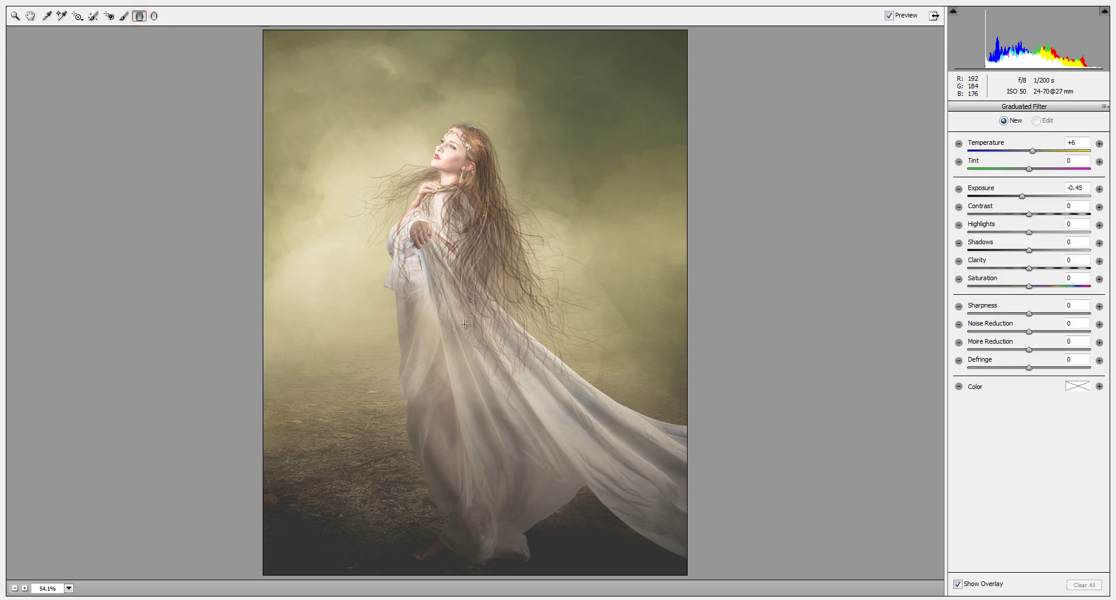
drag(486, 368, 547, 303)
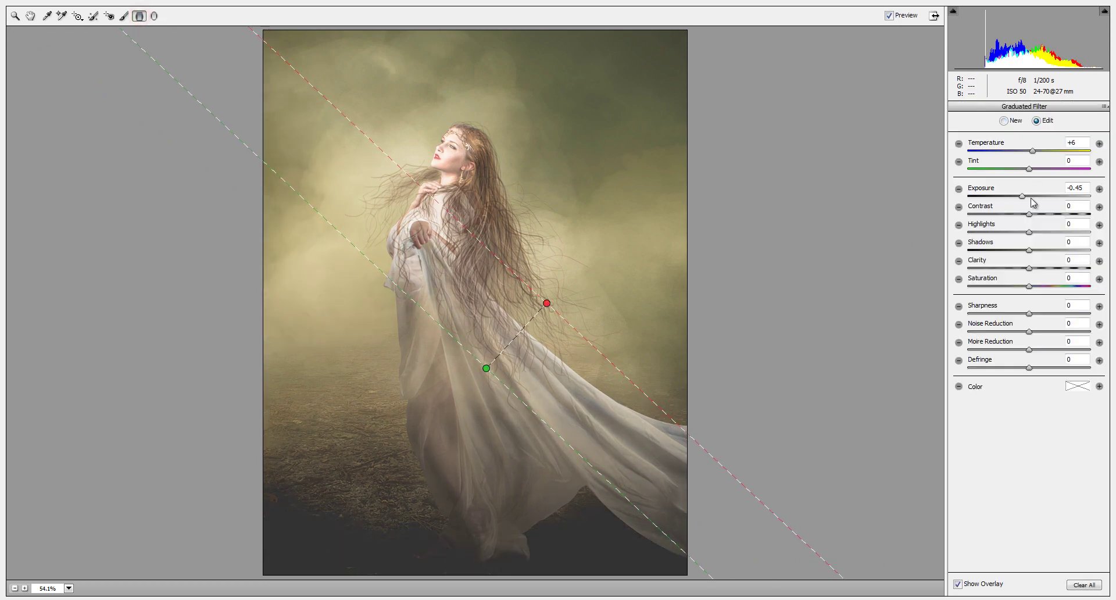
click(1022, 197)
drag(1022, 199, 999, 200)
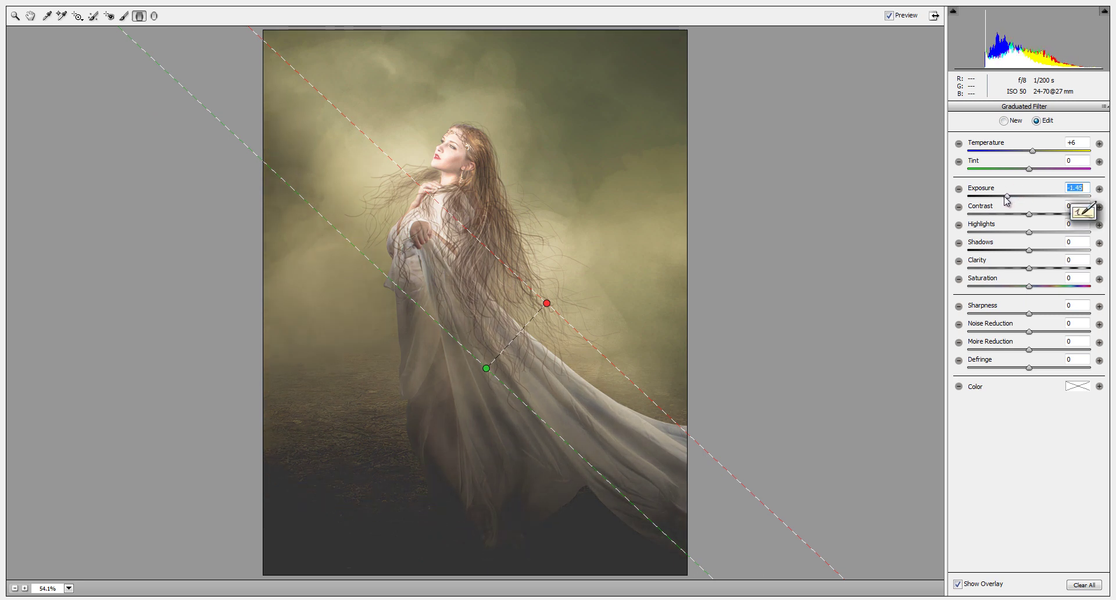
drag(994, 203, 990, 204)
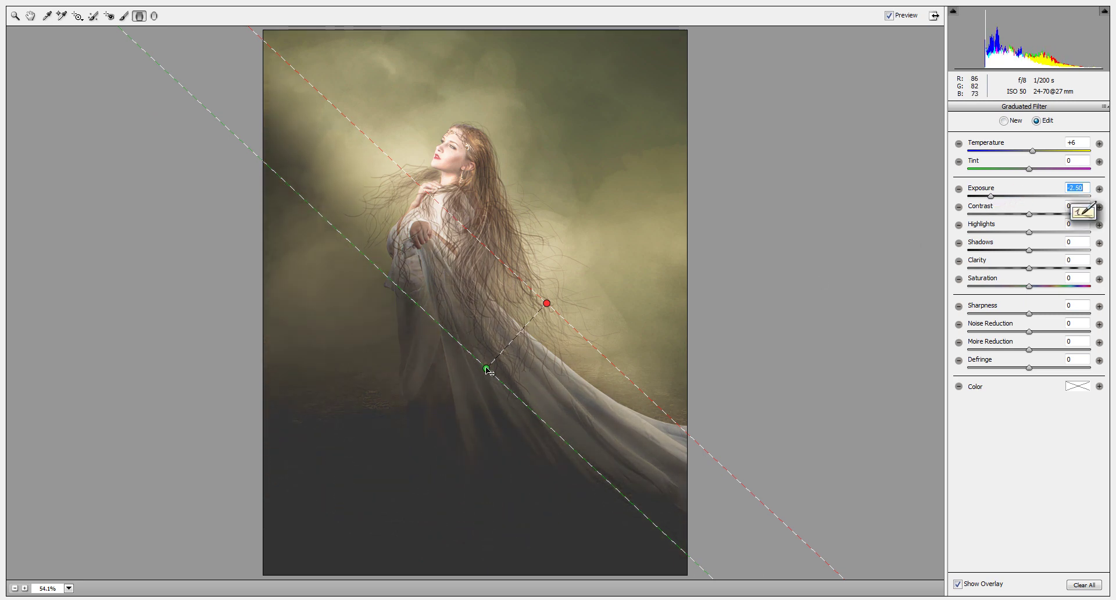
mouse_move(486, 368)
mouse_down()
mouse_move(423, 482)
mouse_move(412, 475)
mouse_up()
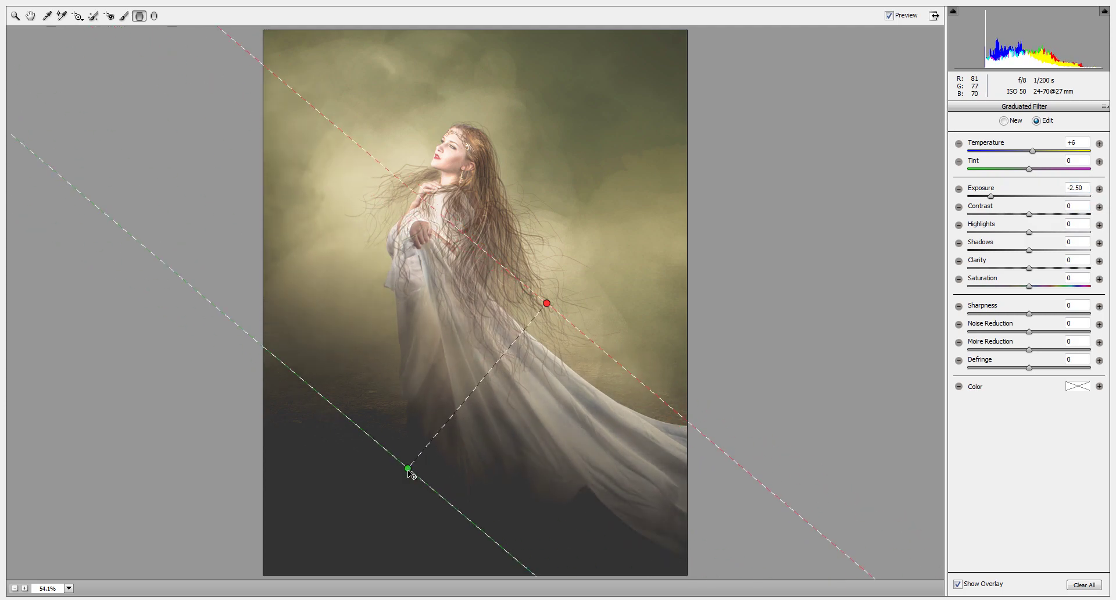
drag(993, 199, 1019, 199)
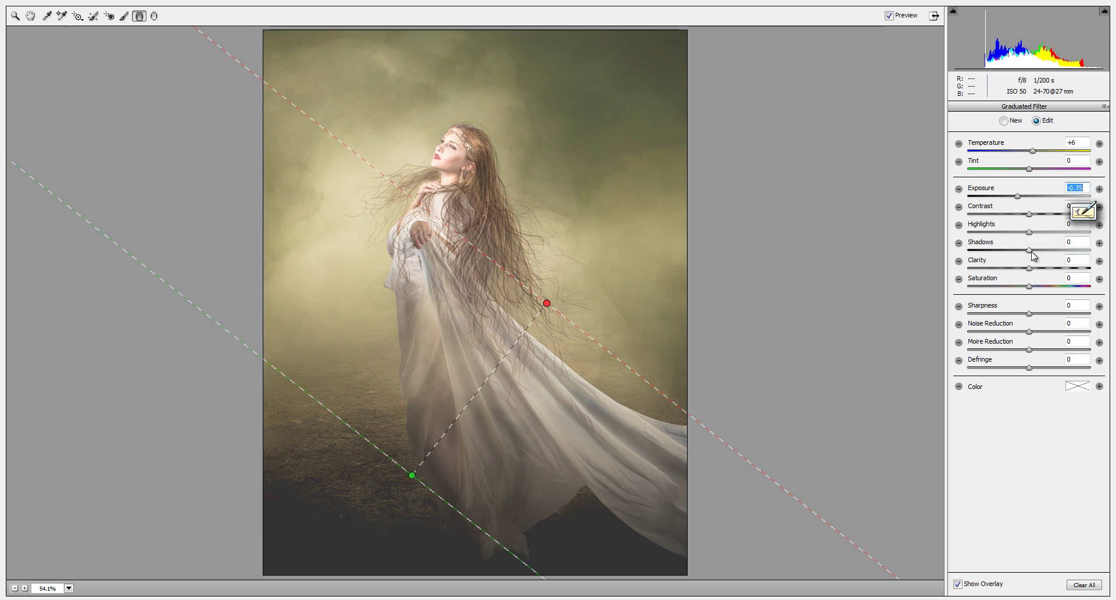
mouse_move(1029, 250)
mouse_down()
mouse_move(1074, 251)
mouse_move(1052, 255)
mouse_up()
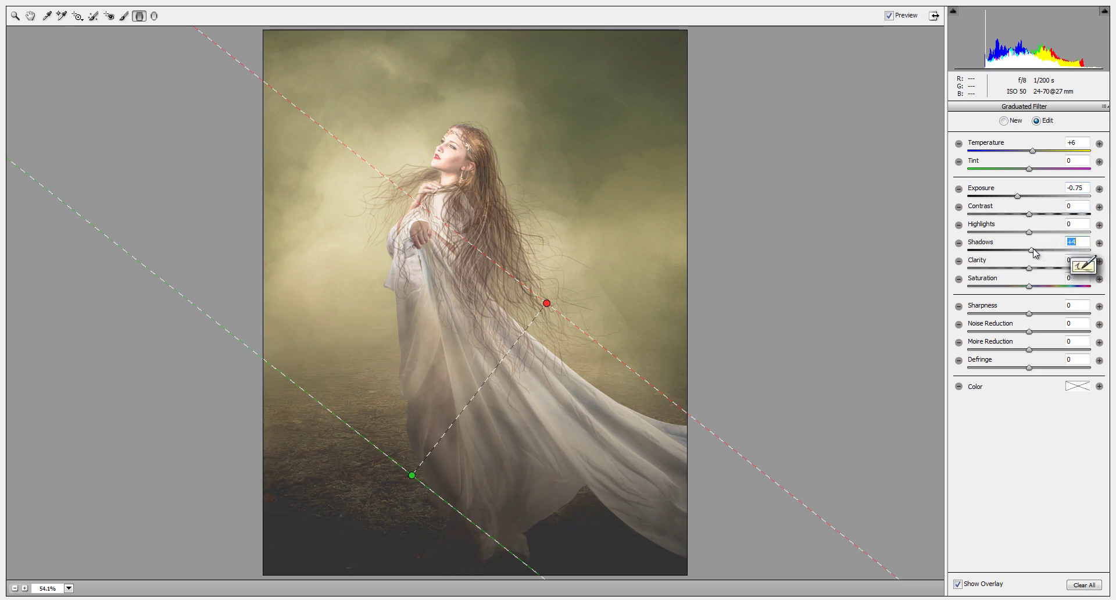
drag(412, 476, 438, 444)
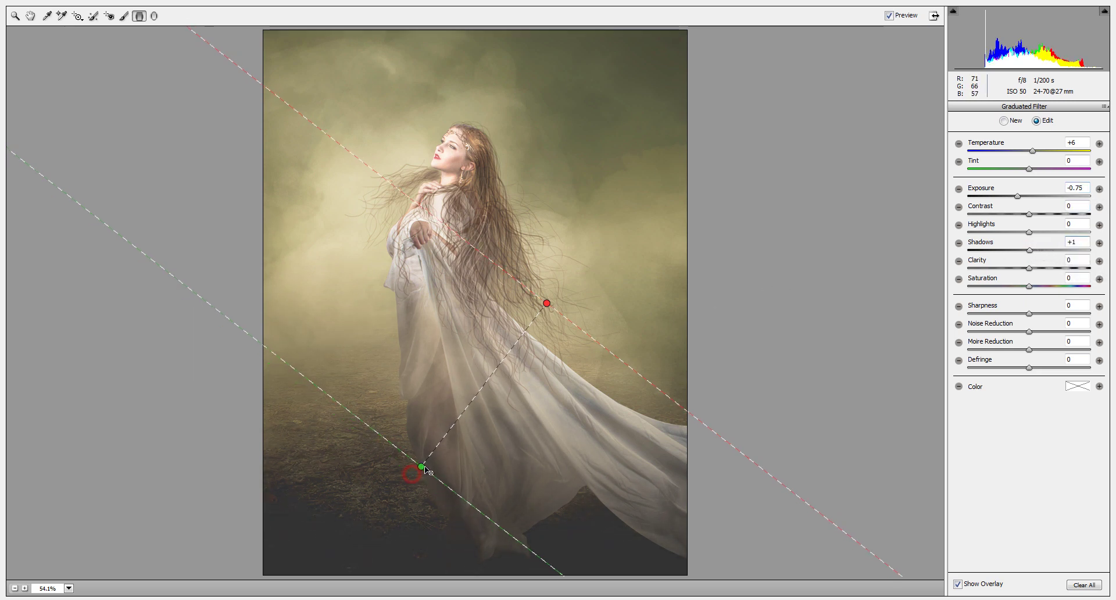
drag(1019, 196, 1010, 196)
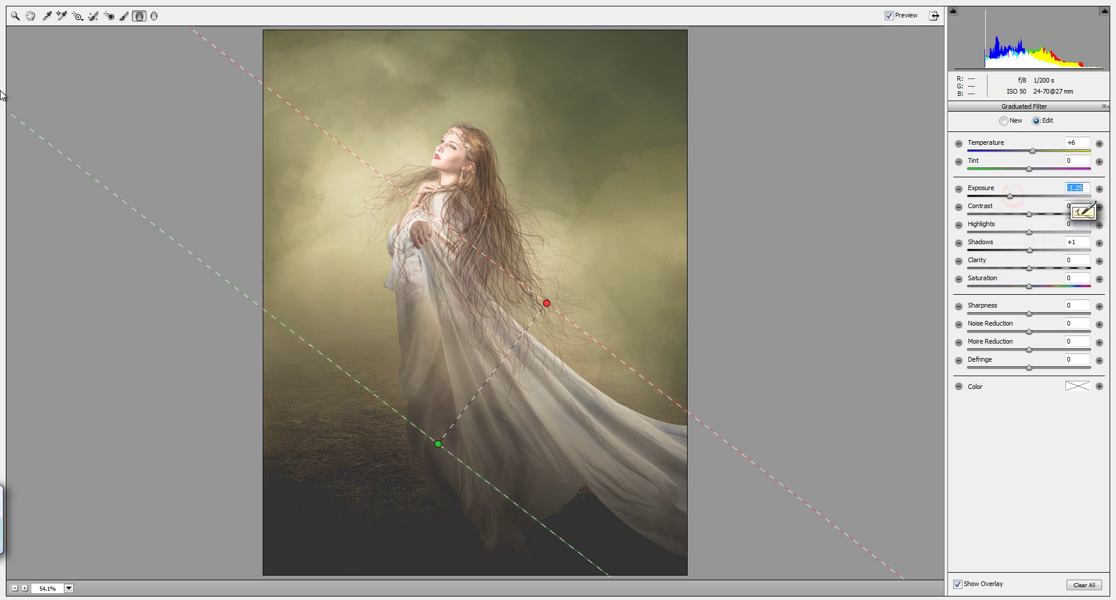
click(31, 17)
Set Blacks to -27 and add a second graduated filter over the upper-right mist at -0.50 exposure.
click(956, 108)
mouse_move(1028, 310)
mouse_down()
mouse_move(984, 311)
mouse_move(1025, 318)
mouse_move(1012, 318)
mouse_up()
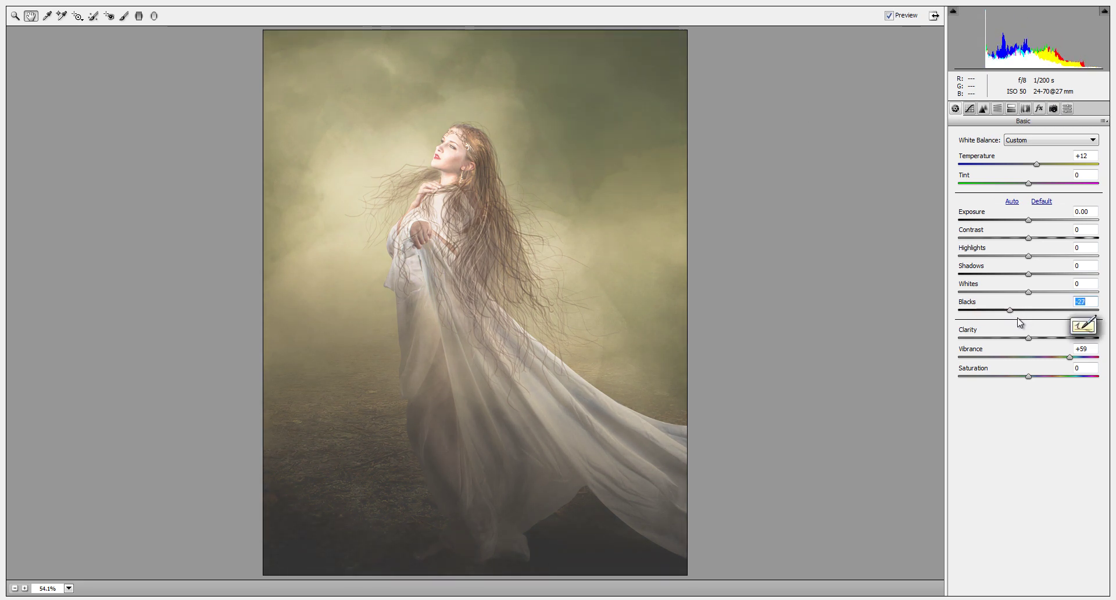
mouse_move(559, 214)
mouse_down()
mouse_move(447, 289)
mouse_move(526, 216)
mouse_move(463, 277)
mouse_up()
drag(1011, 205, 1022, 206)
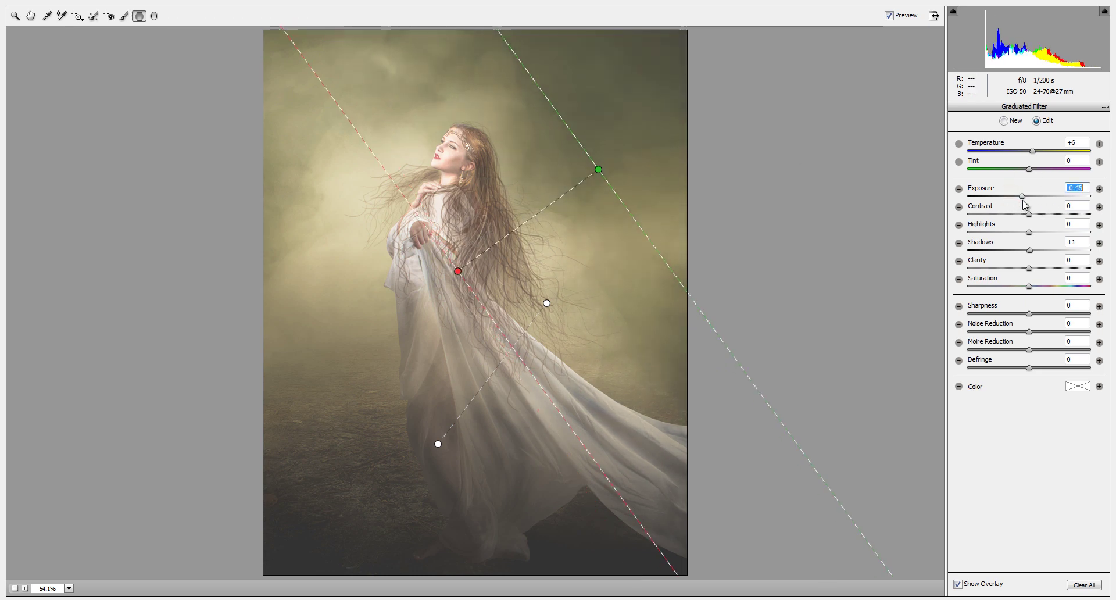
click(35, 14)
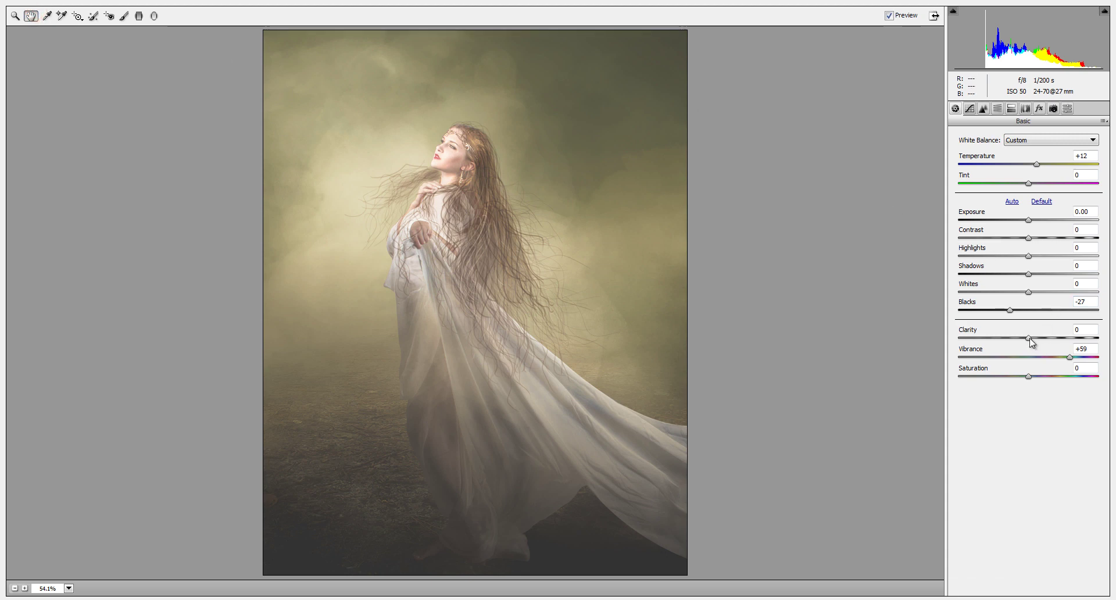
mouse_move(1030, 342)
mouse_down()
mouse_move(1115, 355)
mouse_move(1064, 354)
mouse_up()
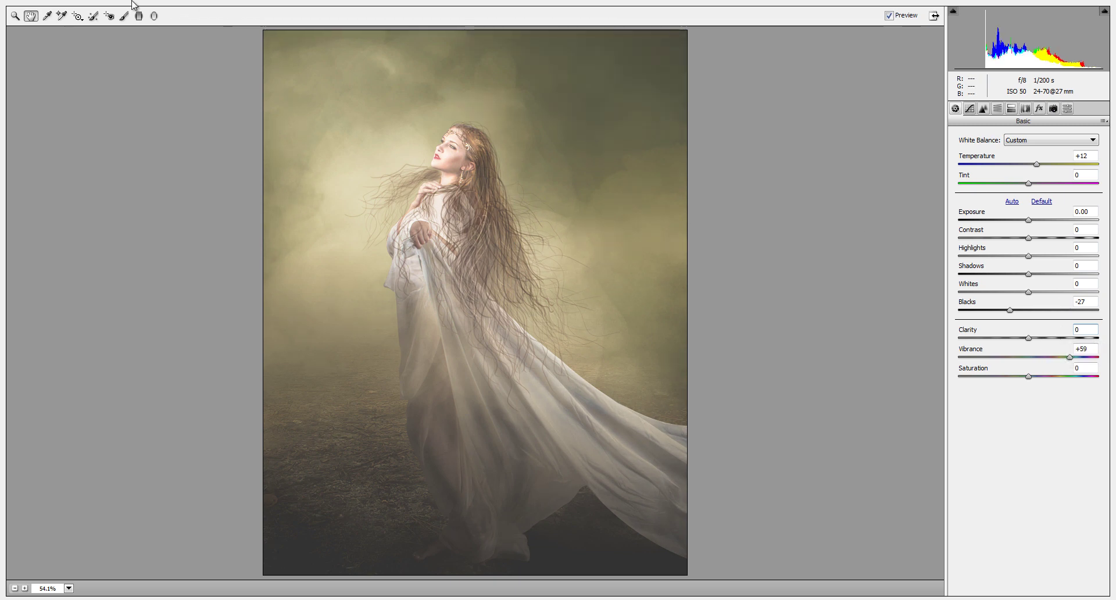
Paint the woman's face with a size-10 Adjustment Brush, Clarity above +39 and 0.00 exposure.
click(124, 16)
key(bracketleft)
key(bracketleft)
key(bracketleft)
key(bracketleft)
key(bracketleft)
key(bracketleft)
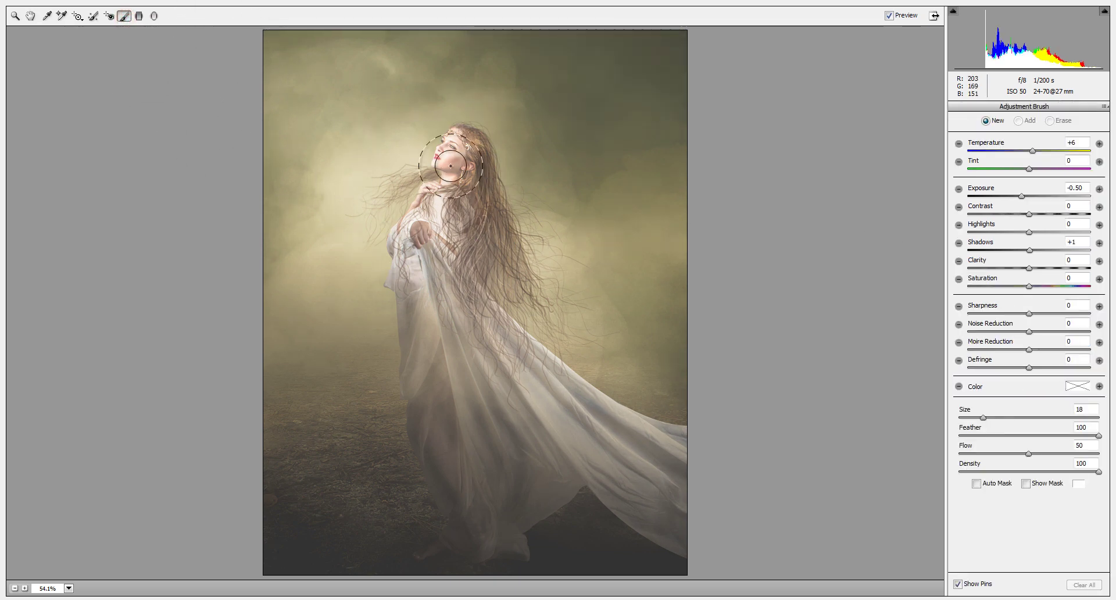
drag(1029, 268, 1053, 268)
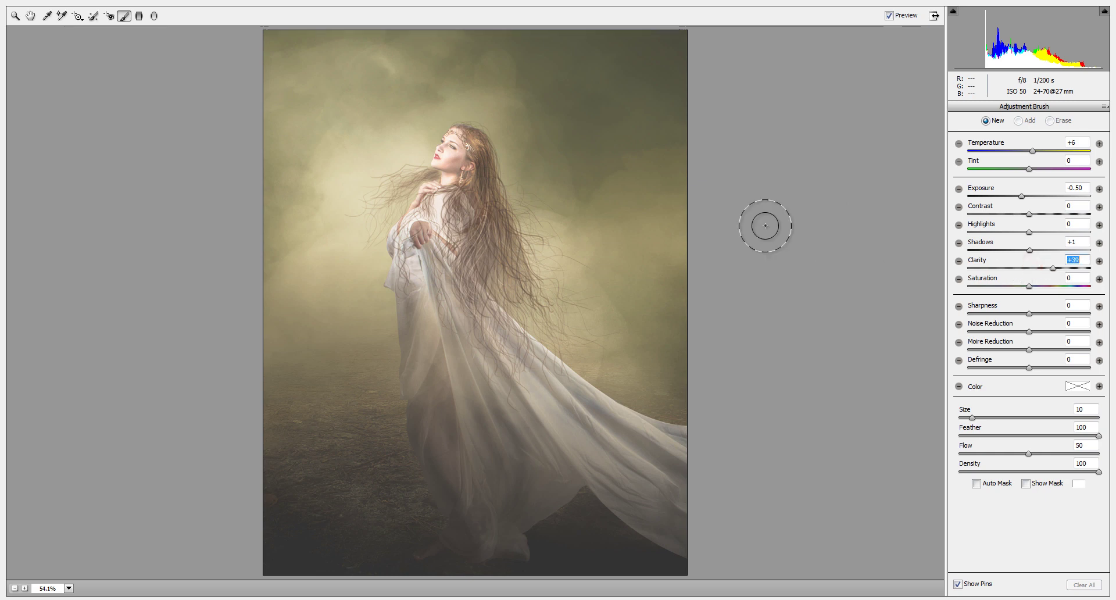
mouse_move(451, 173)
mouse_down()
mouse_move(442, 157)
mouse_move(487, 229)
mouse_move(455, 140)
mouse_move(405, 200)
mouse_move(449, 247)
mouse_move(439, 353)
mouse_move(499, 299)
mouse_move(511, 394)
mouse_move(526, 294)
mouse_up()
double_click(1083, 187)
text(0)
key(Return)
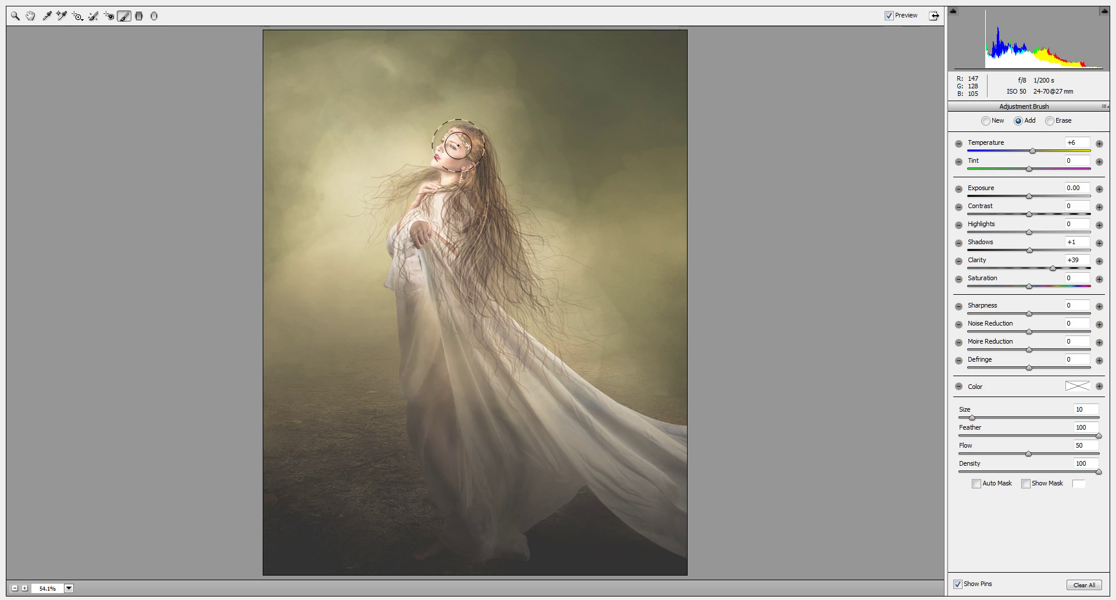
drag(1029, 197, 1027, 199)
drag(1052, 268, 1065, 269)
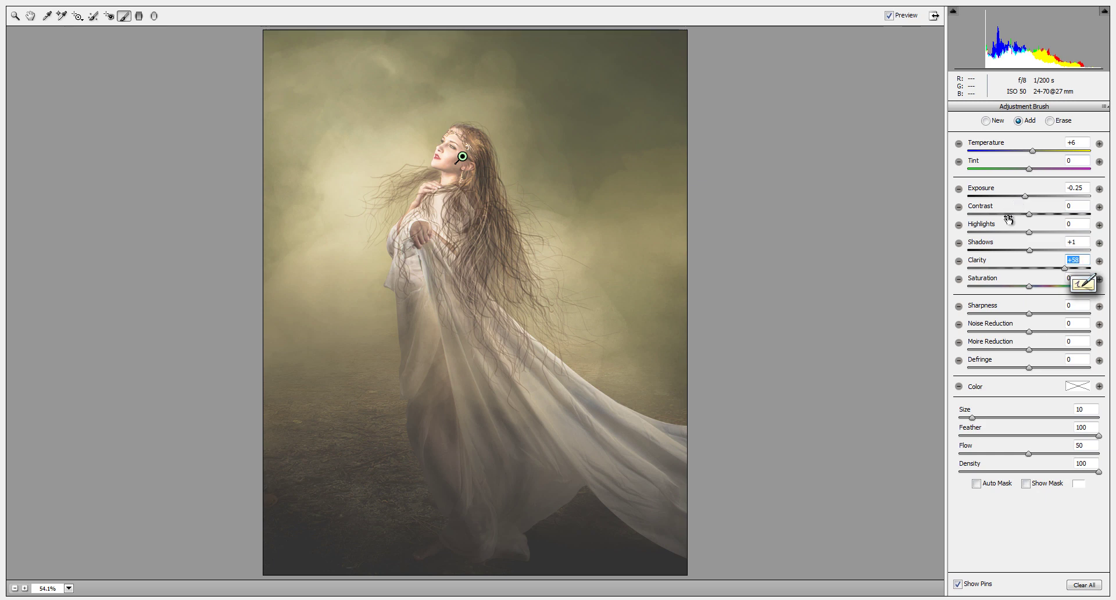
Set the Detail sharpening Amount to 31.
mouse_move(5, 12)
click(31, 15)
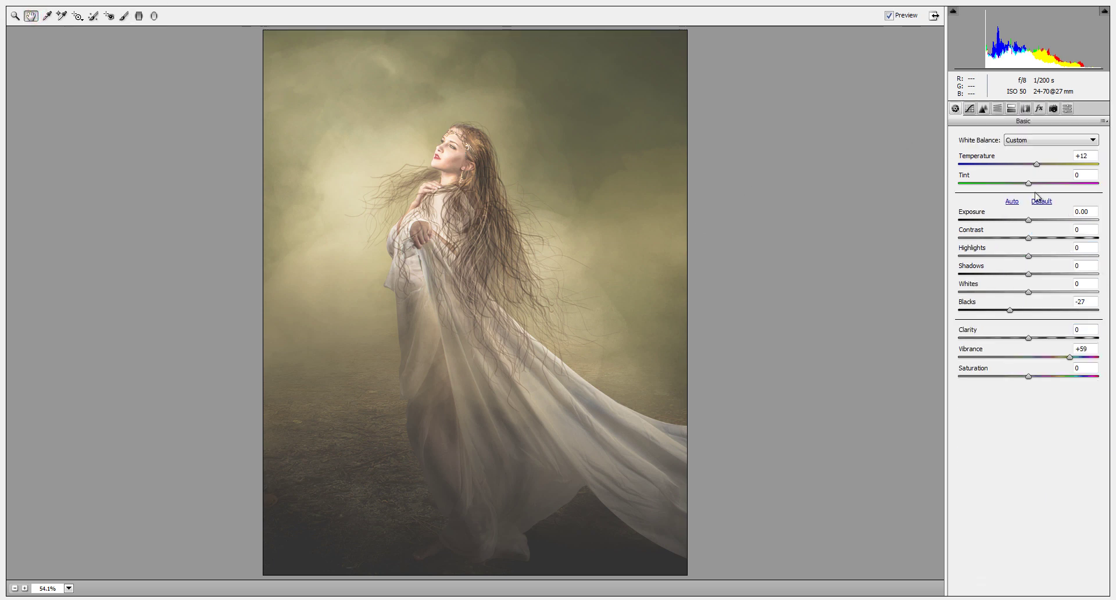
click(985, 110)
drag(959, 155, 1032, 168)
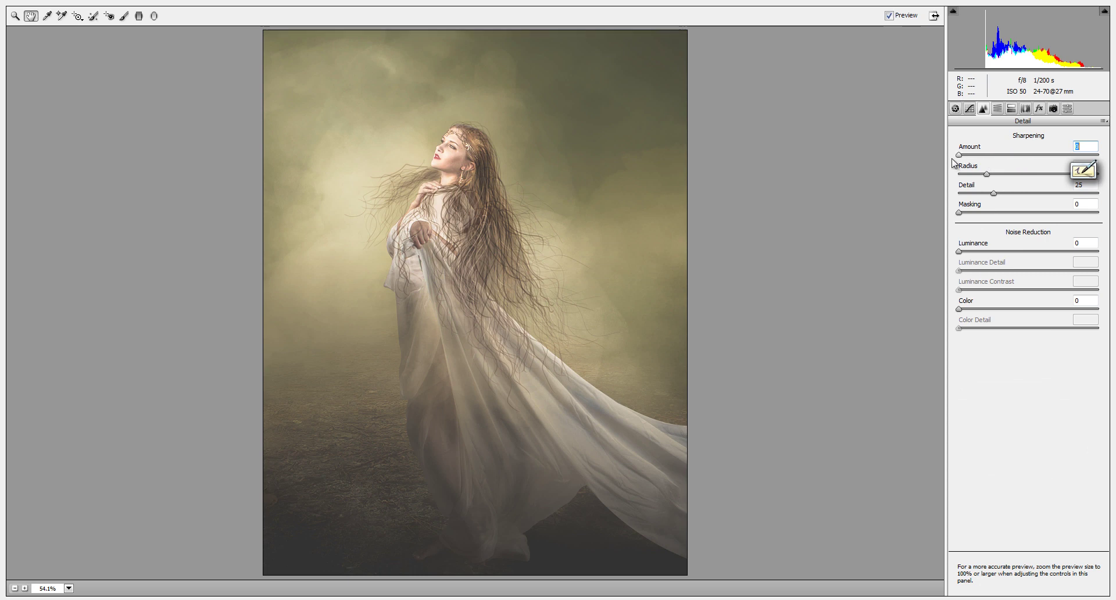
Add a Graduated Filter over the lower dress with Clarity and Sharpness -100 and Exposure -0.60.
click(138, 16)
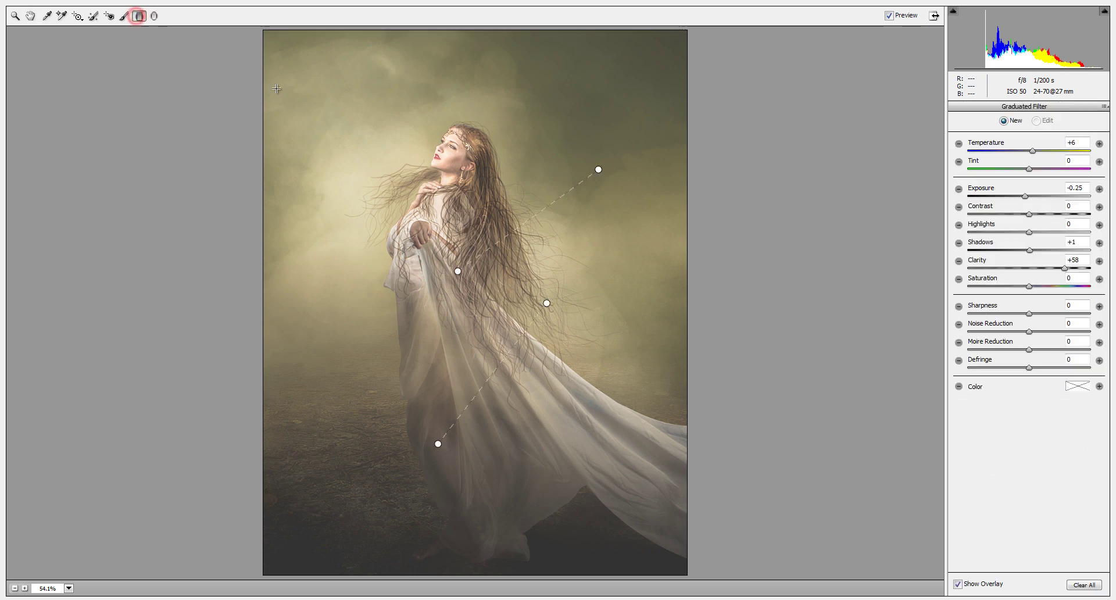
drag(495, 295, 506, 192)
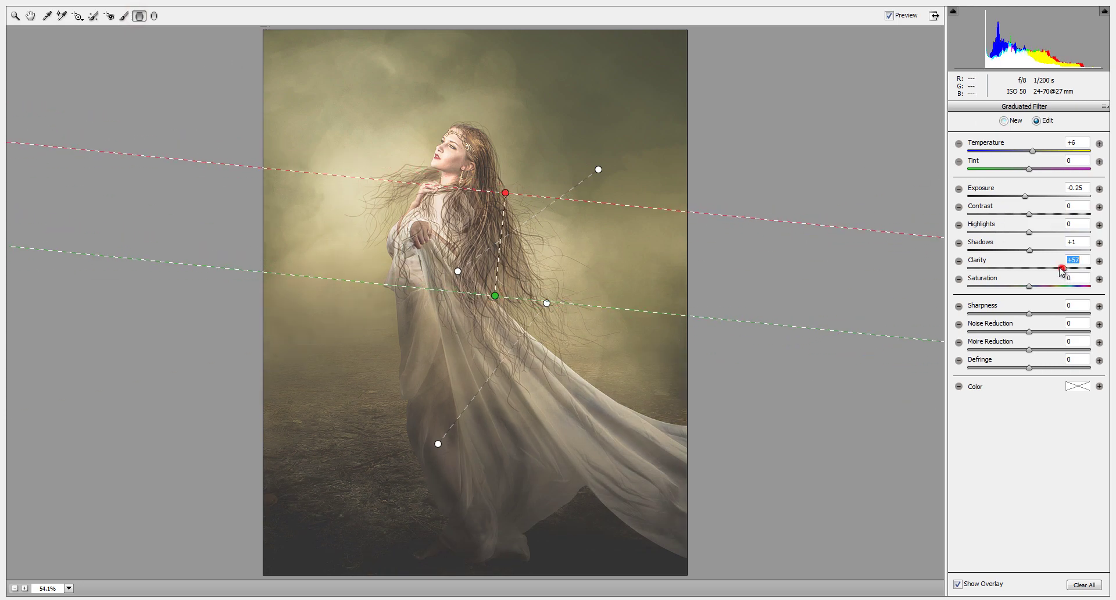
mouse_move(1061, 269)
mouse_down()
mouse_move(965, 269)
mouse_move(1085, 276)
mouse_move(974, 267)
mouse_up()
key(Up)
key(Up)
key(Up)
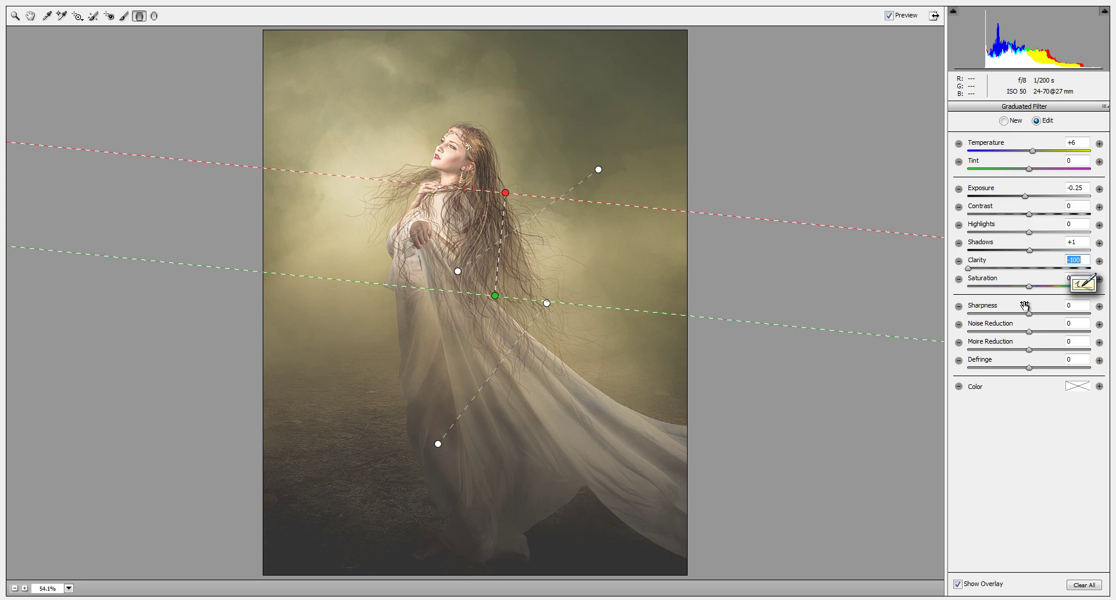
drag(1029, 316, 957, 313)
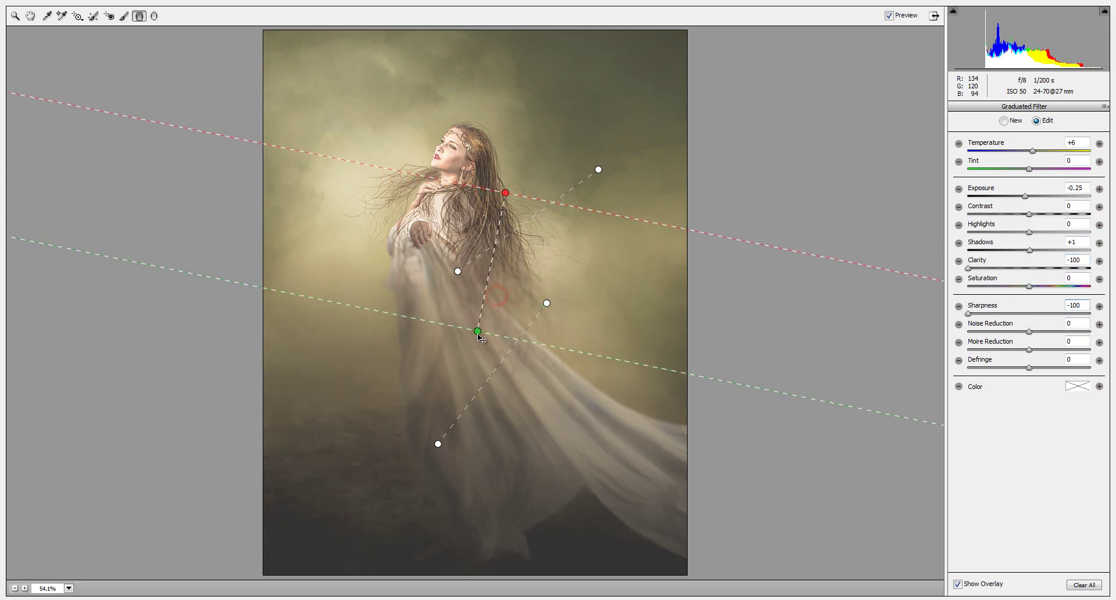
drag(499, 298, 471, 334)
drag(487, 272, 490, 409)
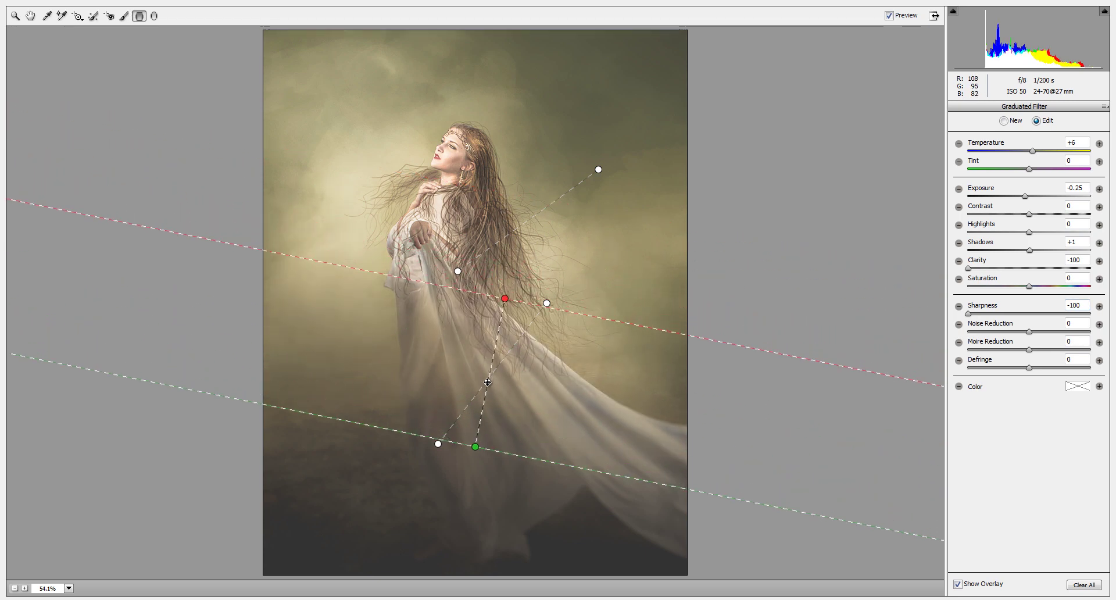
drag(505, 325, 517, 264)
drag(500, 347, 499, 370)
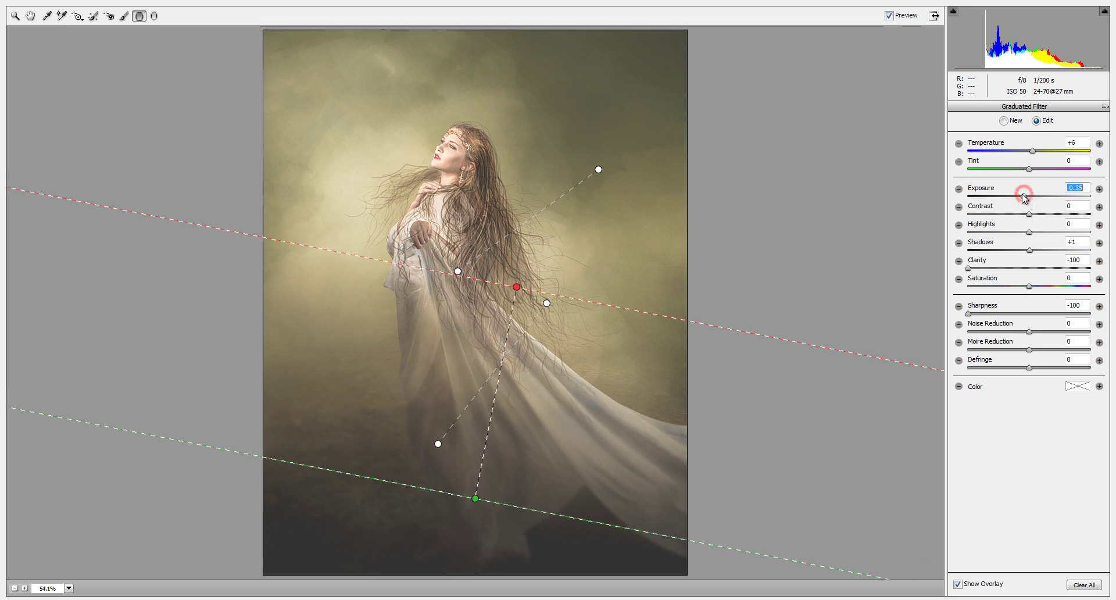
drag(1024, 197, 1019, 198)
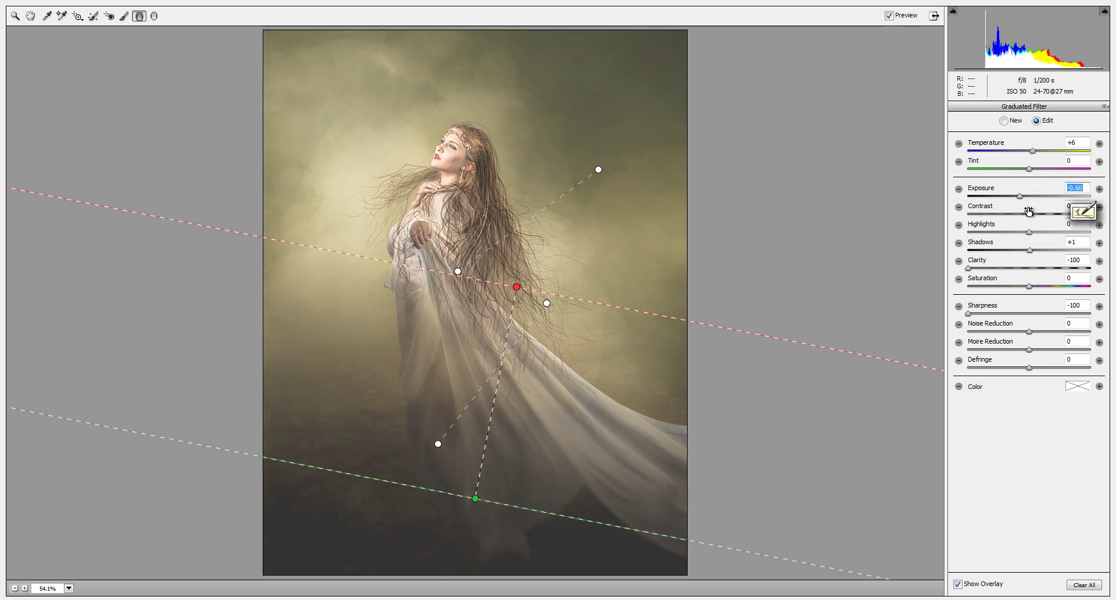
key(h)
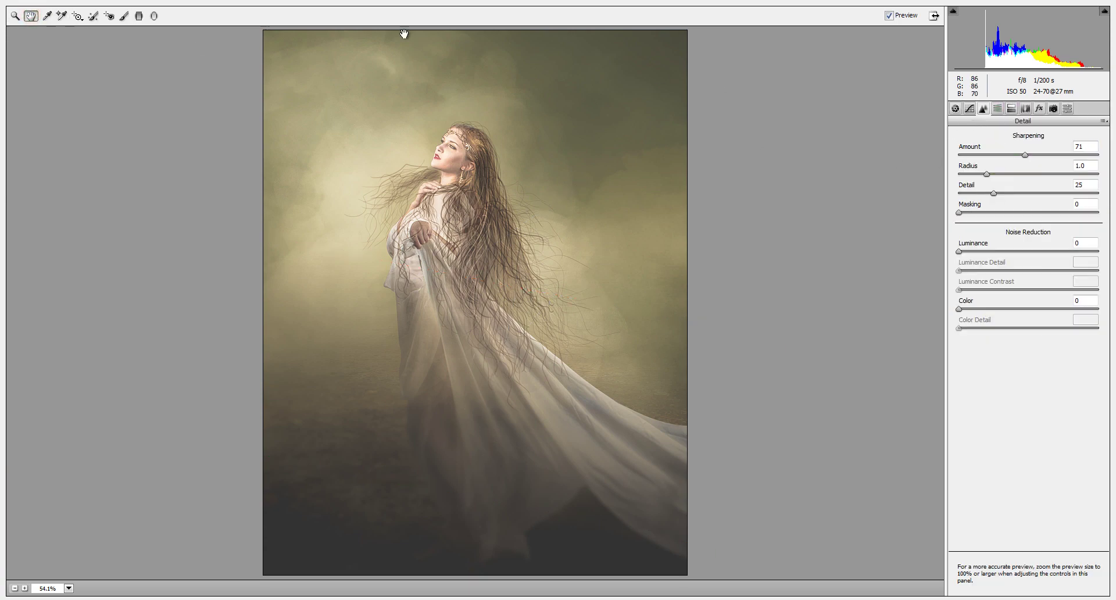
Draw a Radial Filter around the woman's head with Temperature 0, Clarity +100 and darkened outside exposure.
click(154, 16)
mouse_move(340, 108)
mouse_down()
mouse_move(398, 170)
mouse_move(439, 237)
mouse_up()
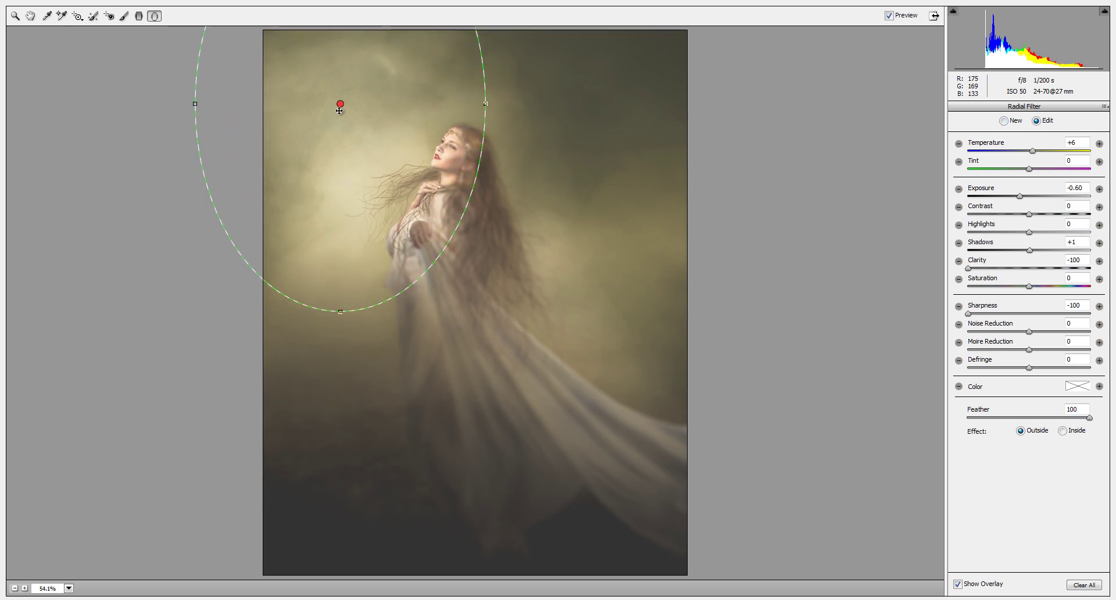
drag(339, 110, 386, 161)
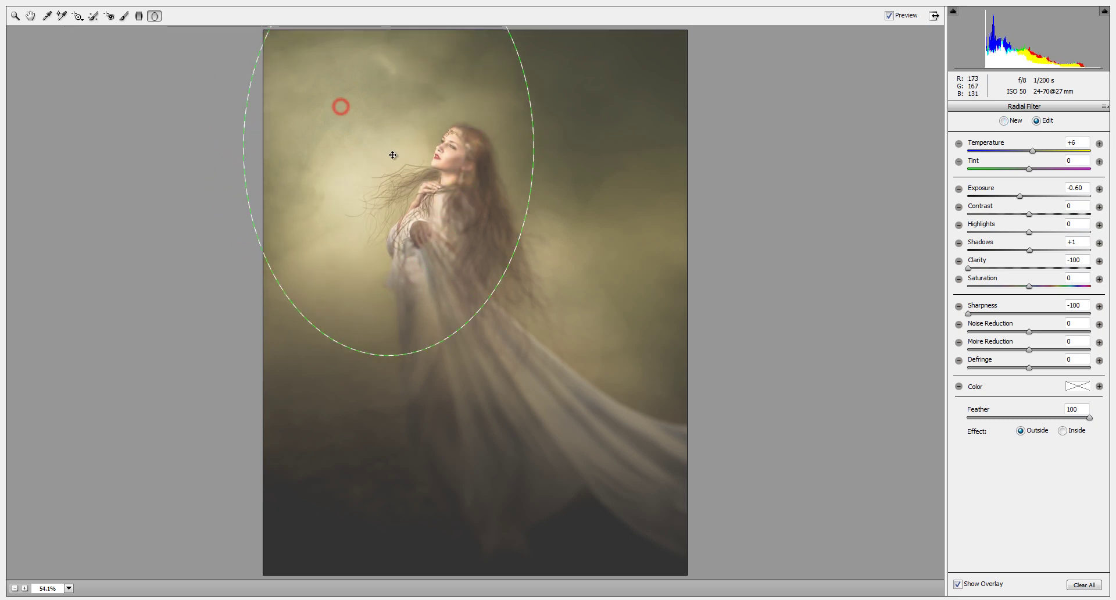
double_click(1074, 260)
text(0)
double_click(1074, 242)
text(0)
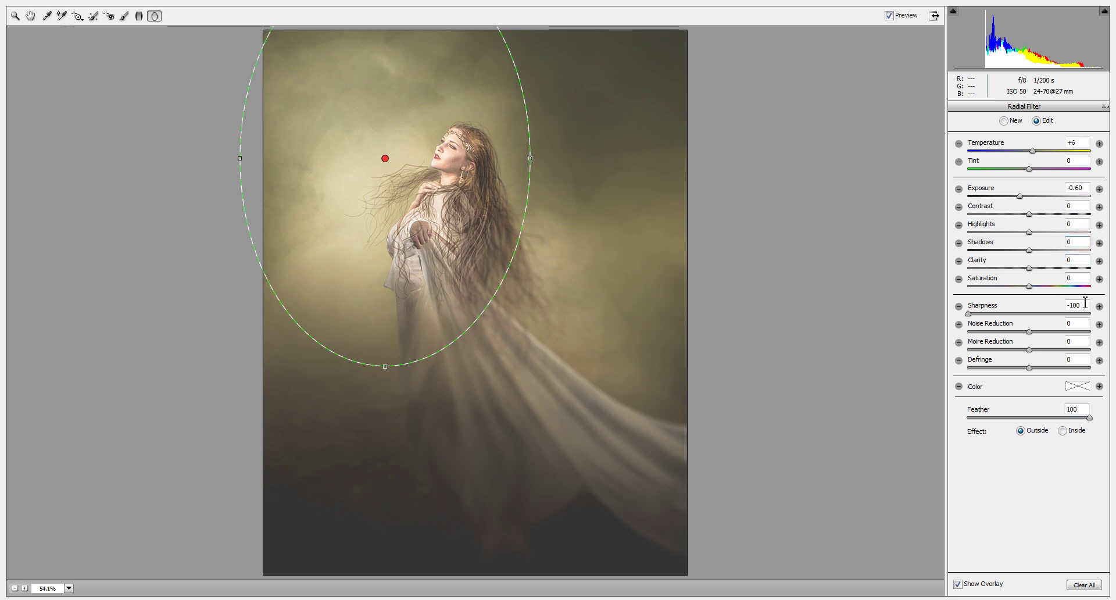
double_click(1085, 304)
text(0)
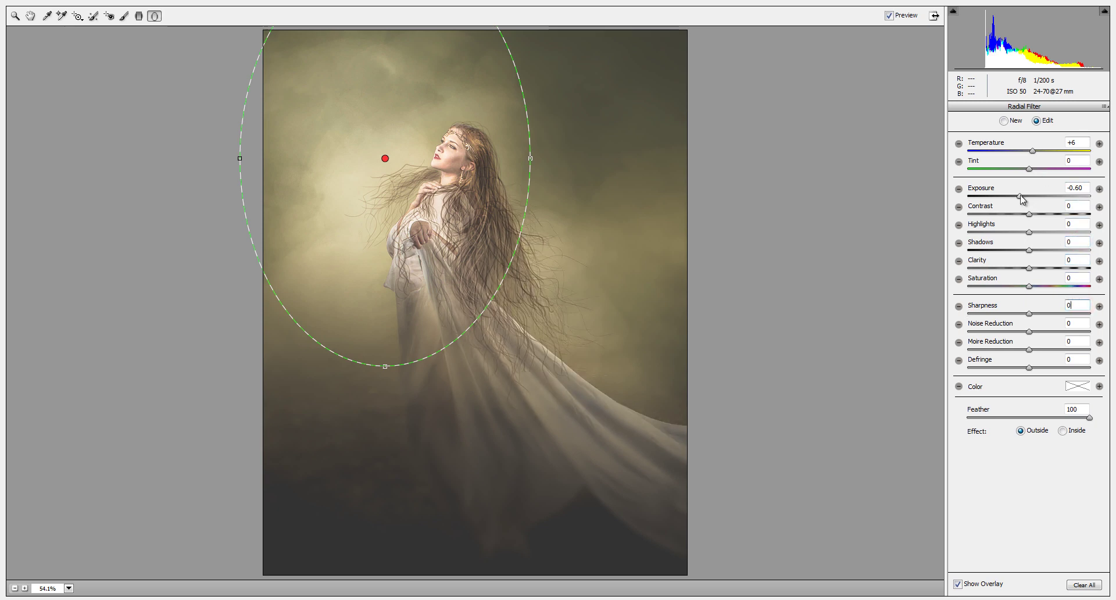
mouse_move(1020, 197)
mouse_down()
mouse_move(965, 198)
mouse_move(1013, 203)
mouse_up()
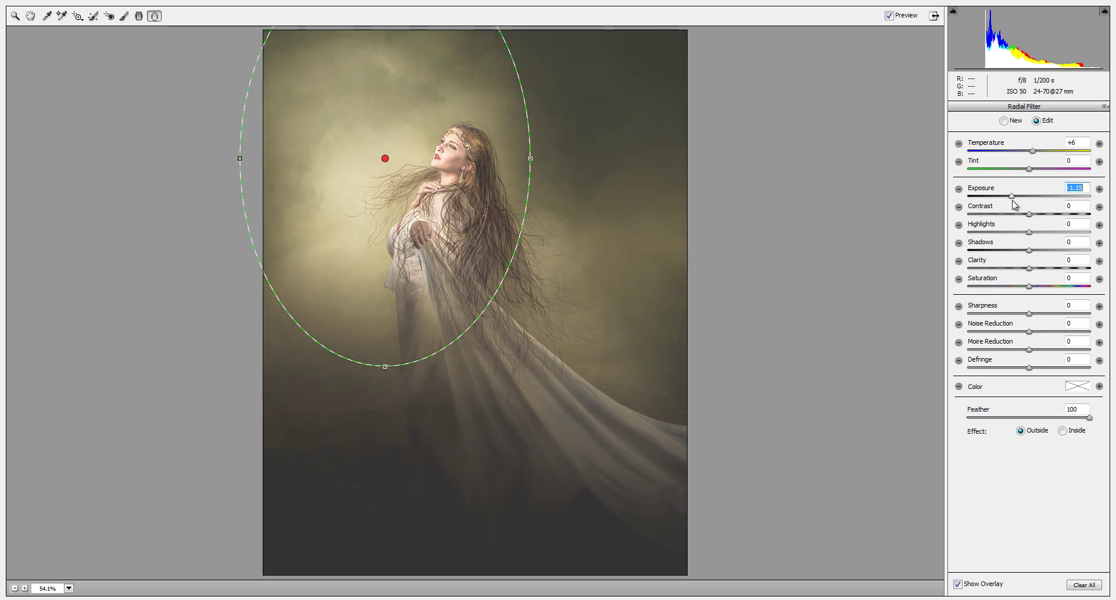
mouse_move(1032, 151)
mouse_down()
mouse_move(1053, 152)
mouse_move(1012, 152)
mouse_move(1028, 158)
mouse_up()
text(0)
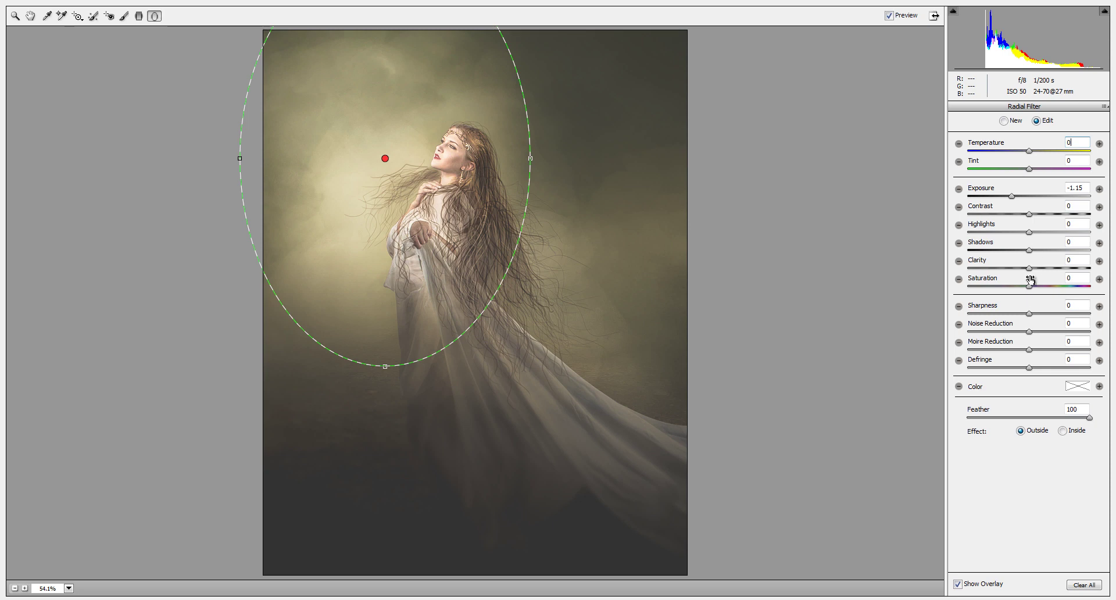
drag(1032, 272, 1088, 272)
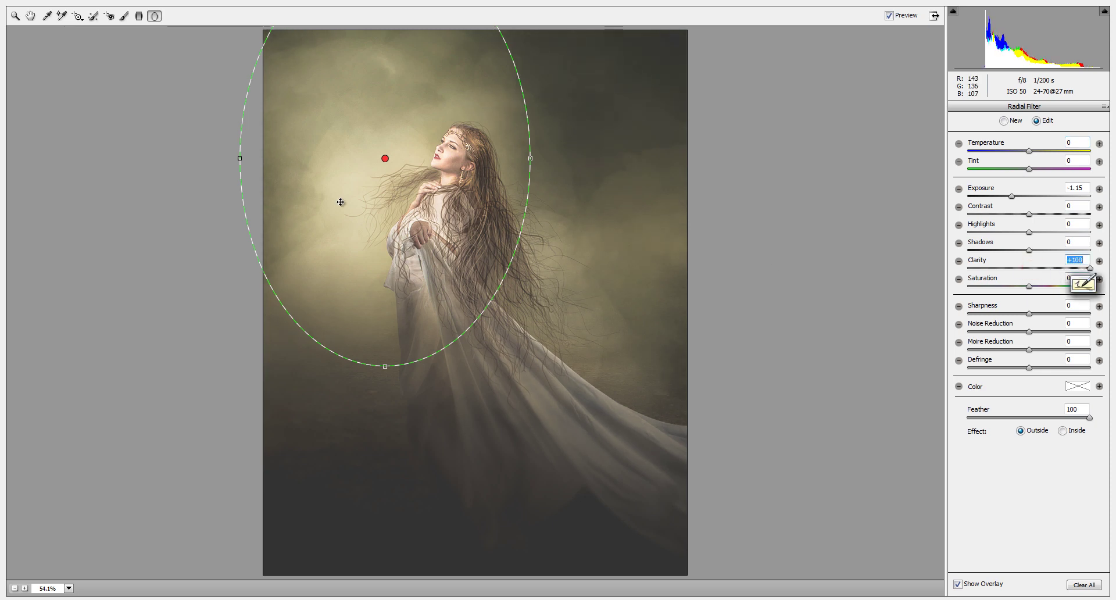
key(h)
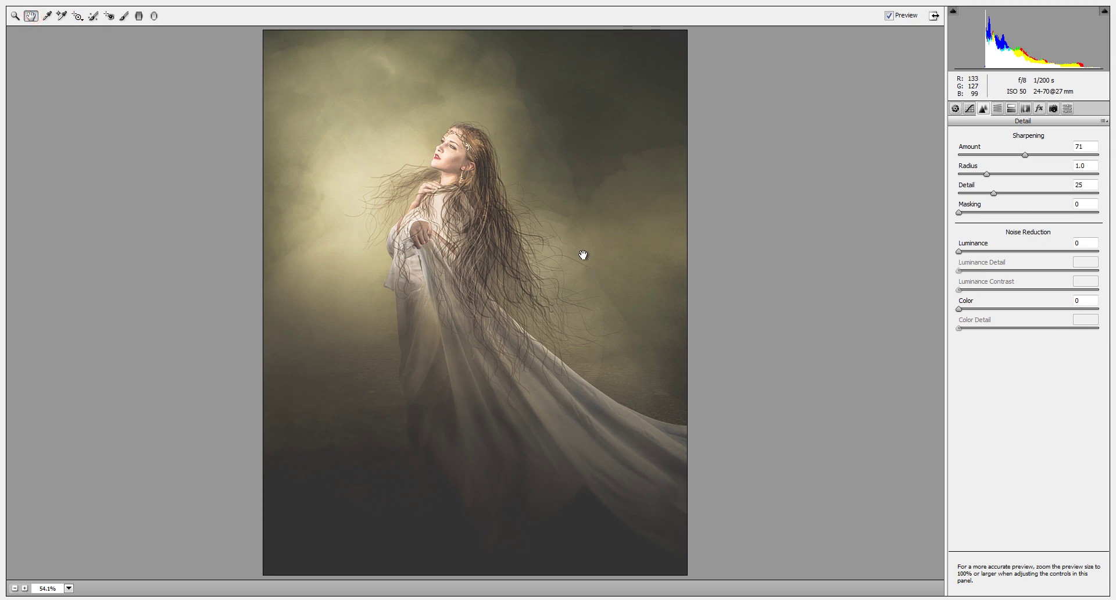
Darken outside the oval further to -1.70 exposure and widen the oval around the woman.
click(154, 15)
click(384, 157)
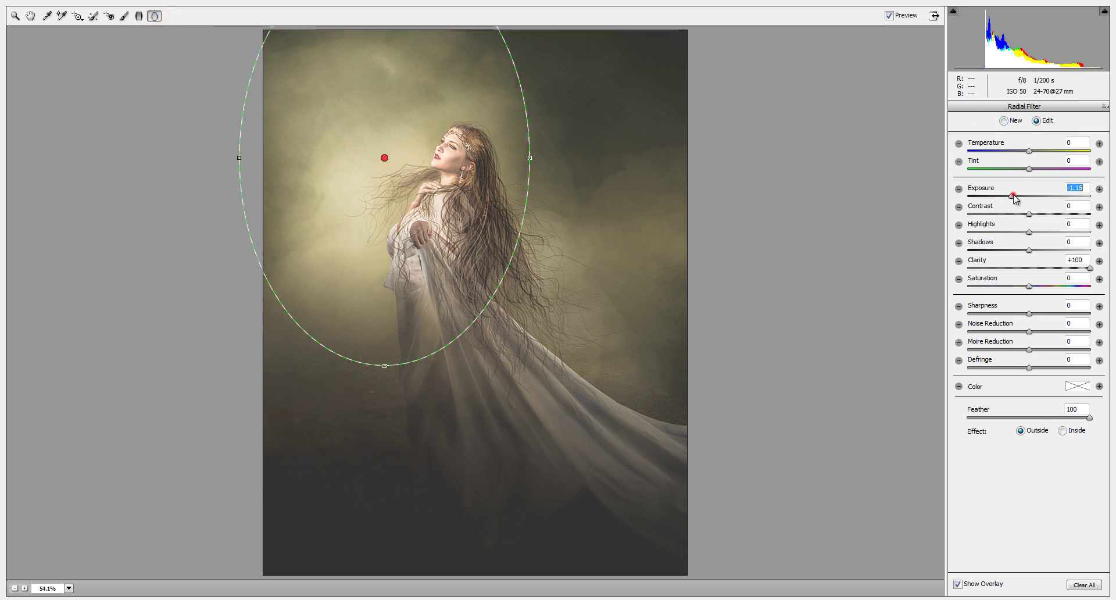
drag(1014, 198, 1003, 198)
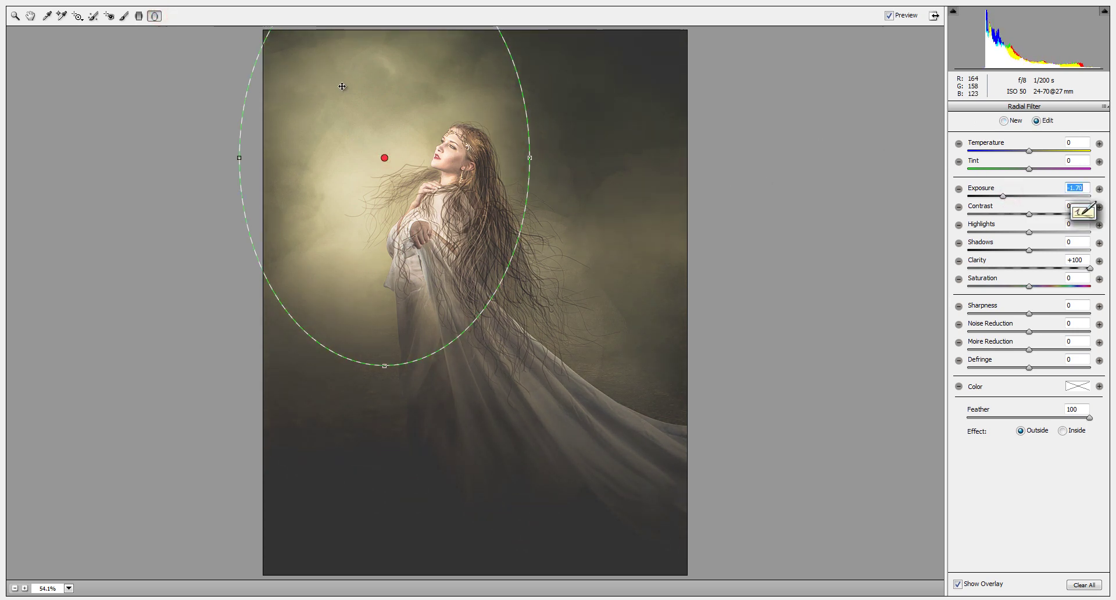
drag(240, 166, 216, 157)
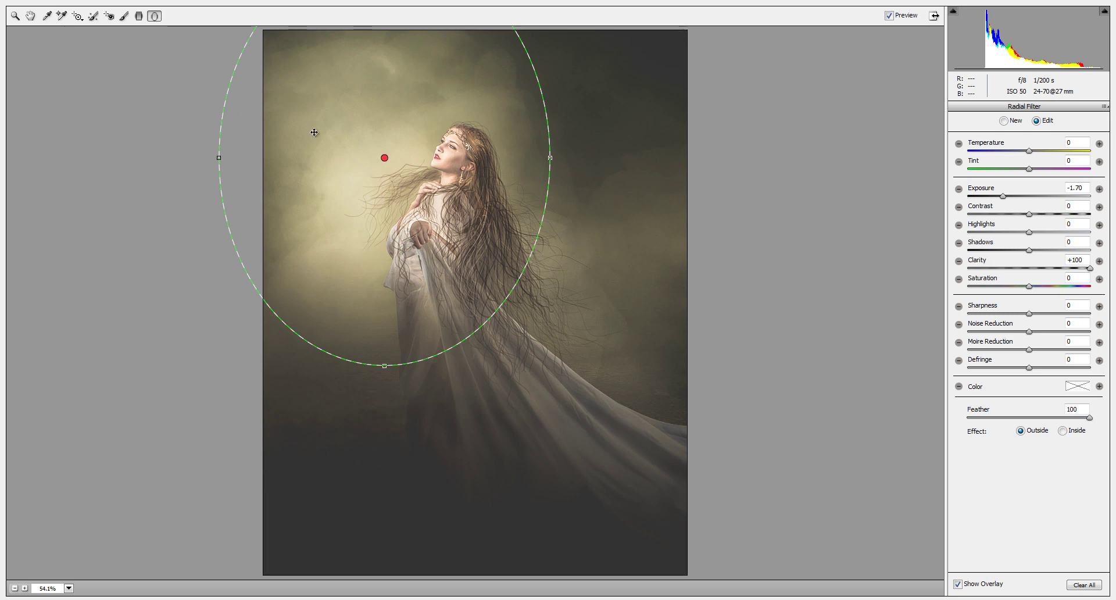
mouse_move(337, 137)
mouse_down()
mouse_move(332, 117)
mouse_move(341, 126)
mouse_up()
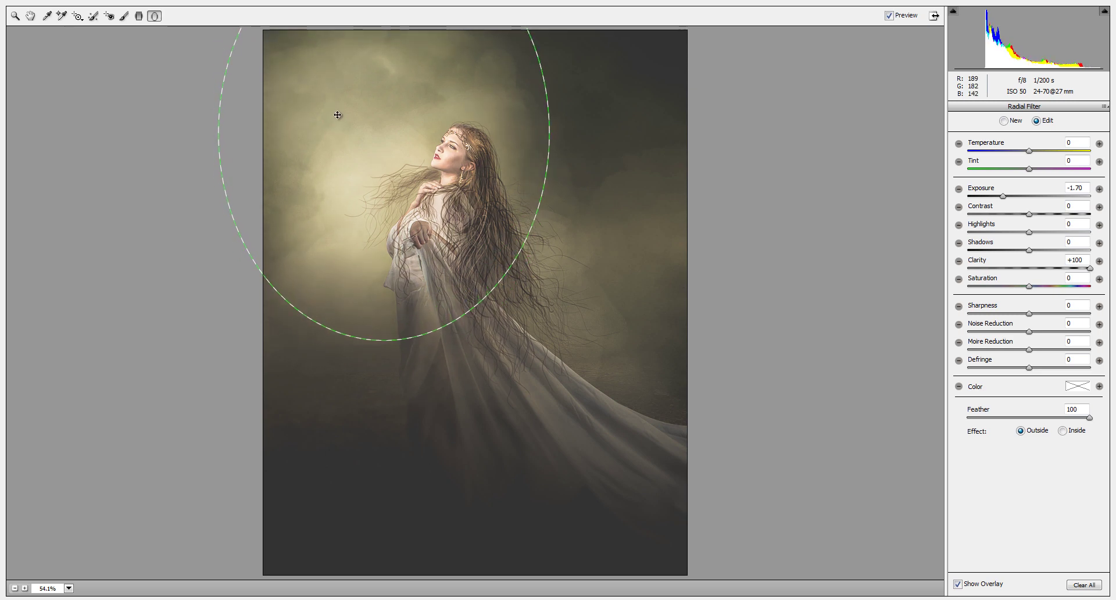
In the Basic panel, reset Blacks to 0 and set Highlights to -100.
click(30, 16)
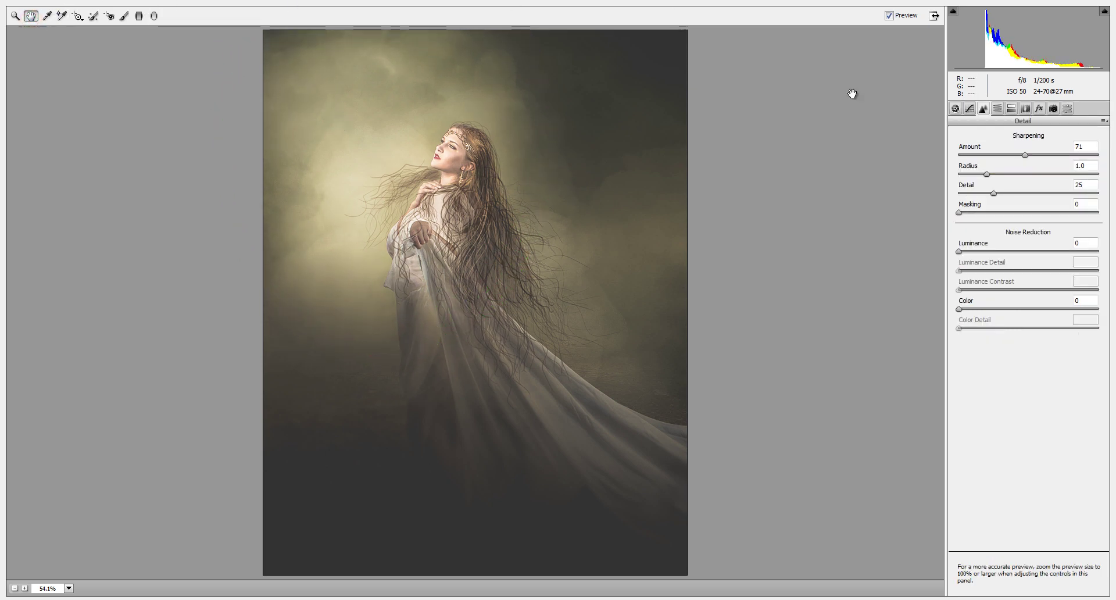
click(955, 109)
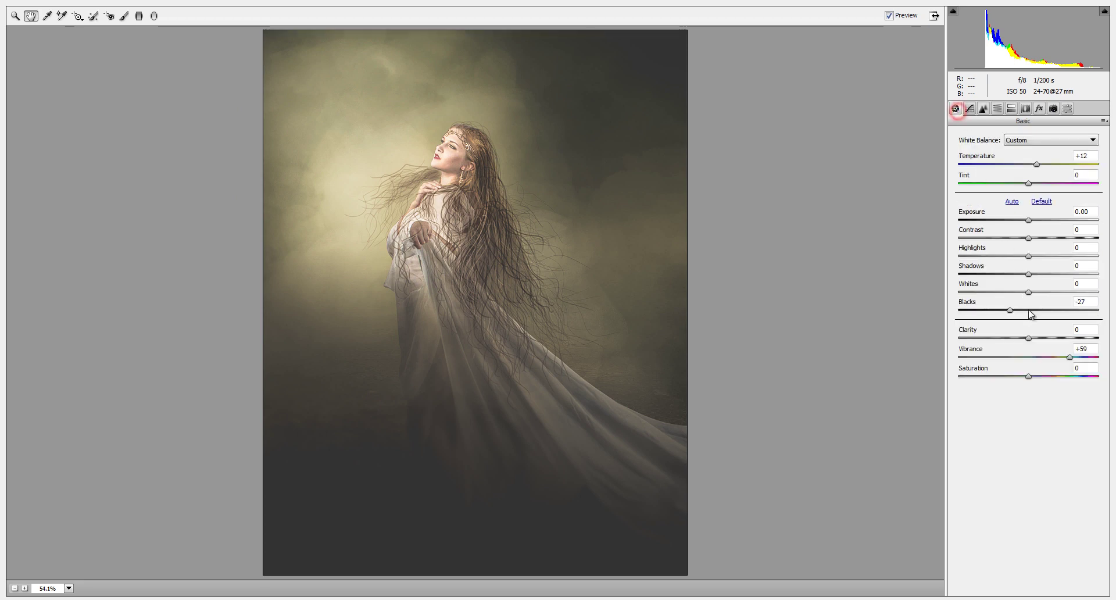
drag(1028, 310, 1096, 310)
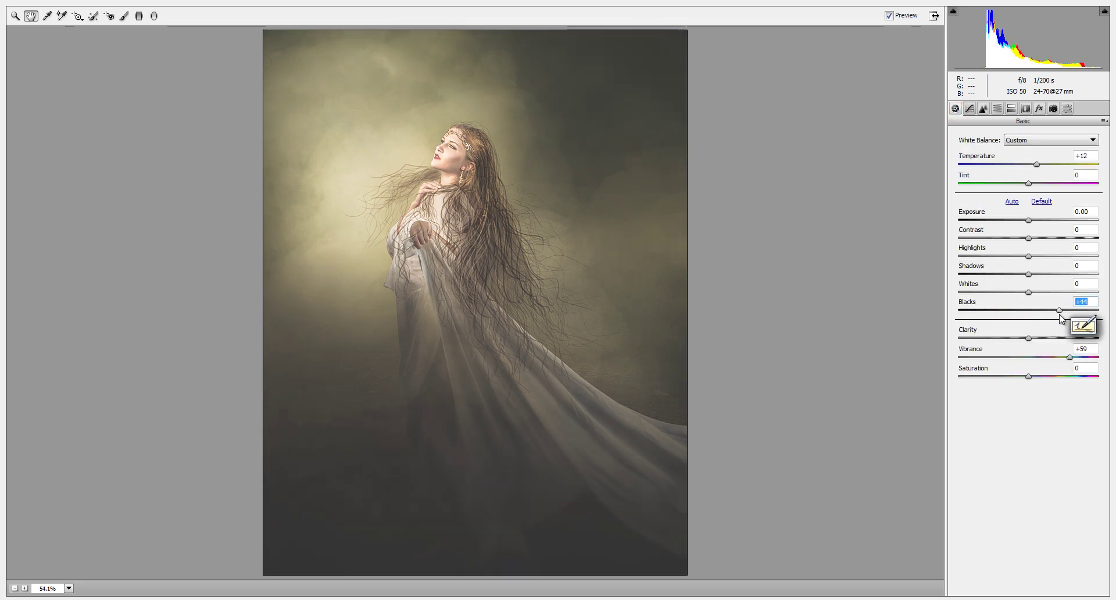
double_click(1095, 311)
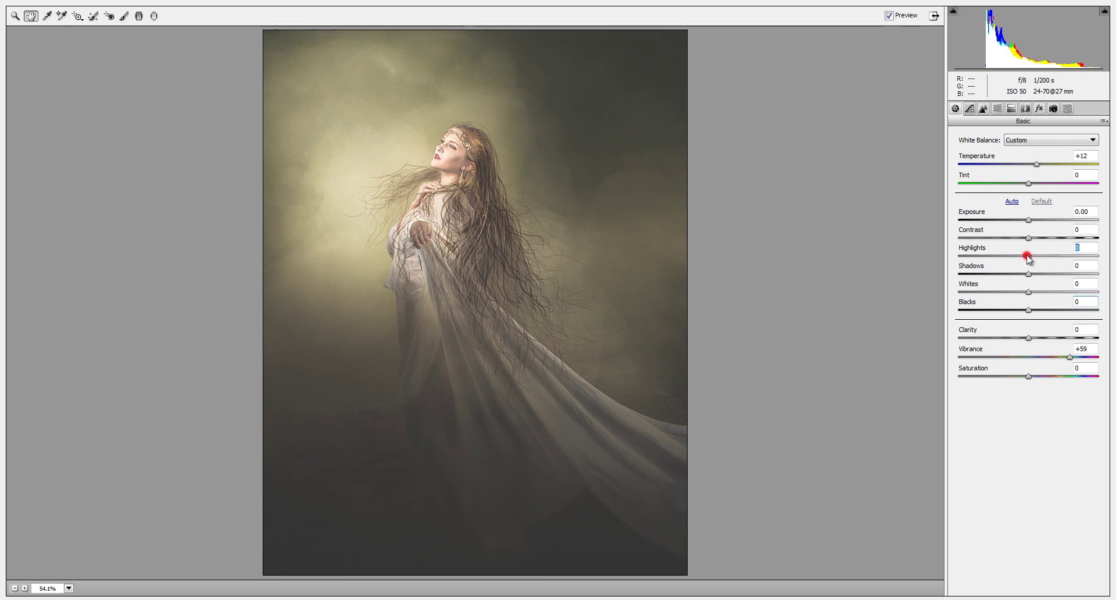
drag(1029, 256, 940, 256)
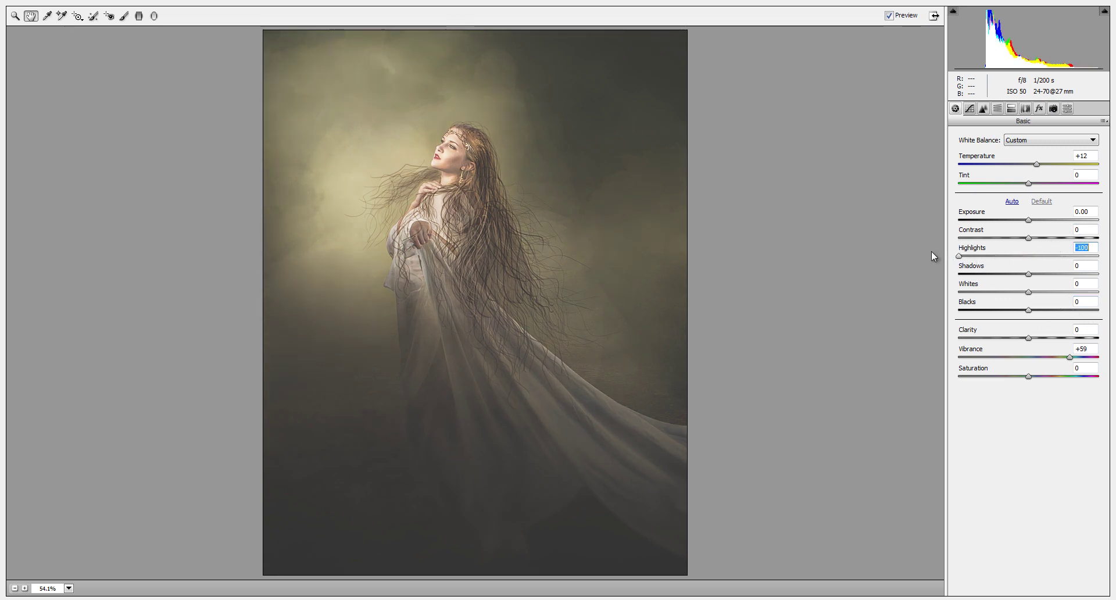
Raise the exposure of the three lower graduated filters toward zero, setting one to 0.00.
click(138, 17)
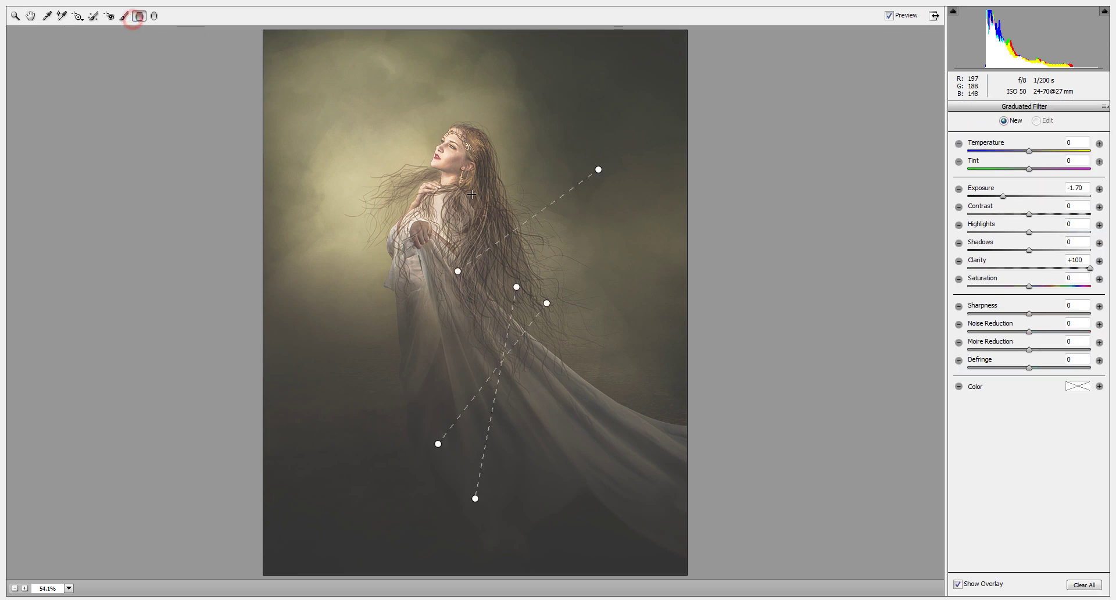
click(547, 303)
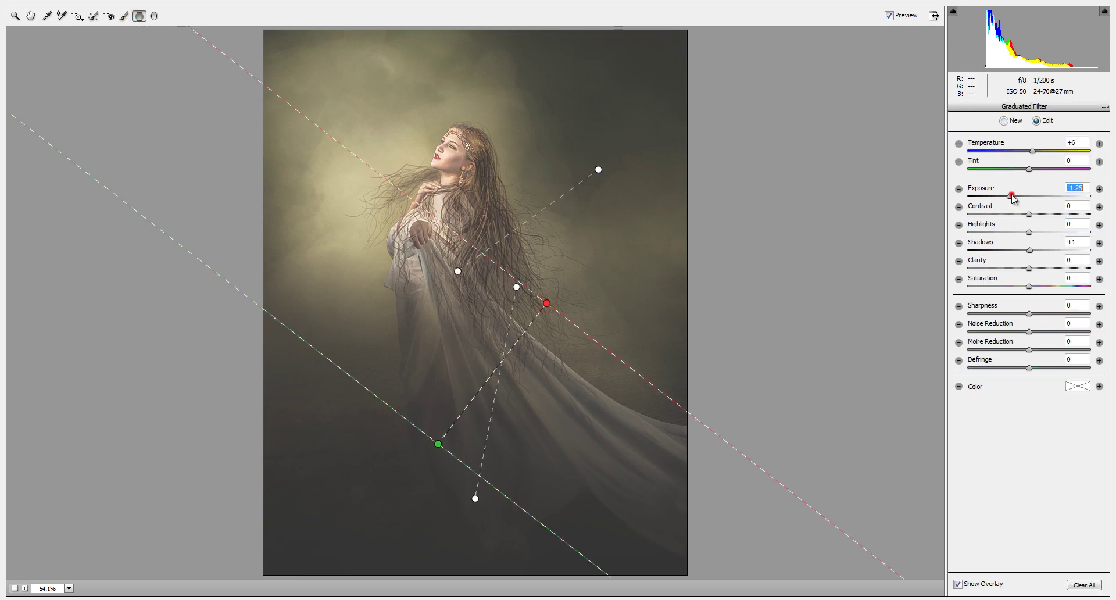
drag(1012, 199, 1031, 199)
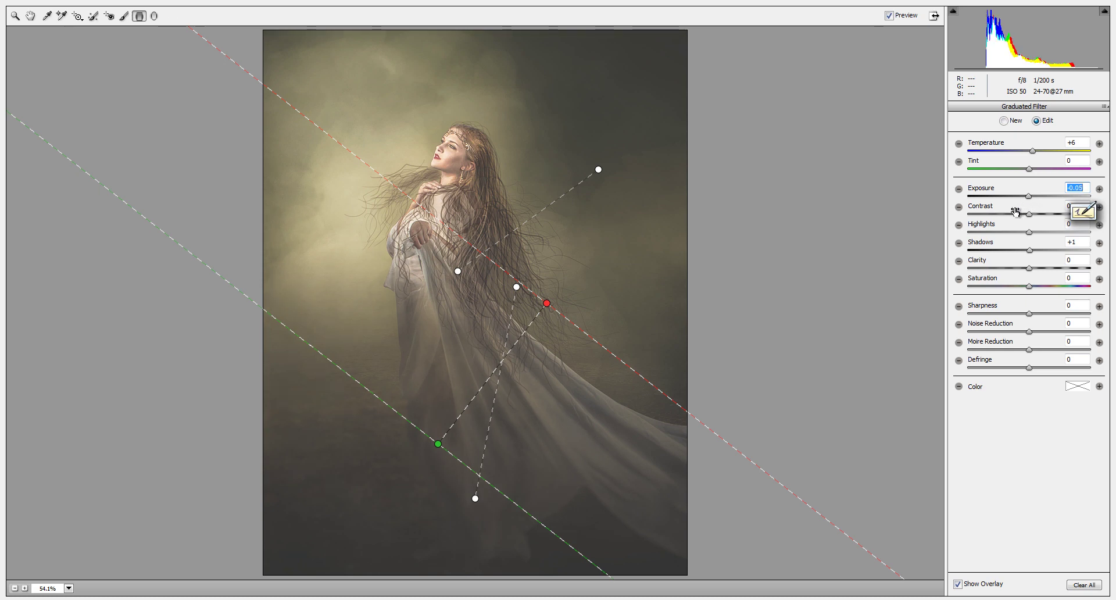
click(600, 170)
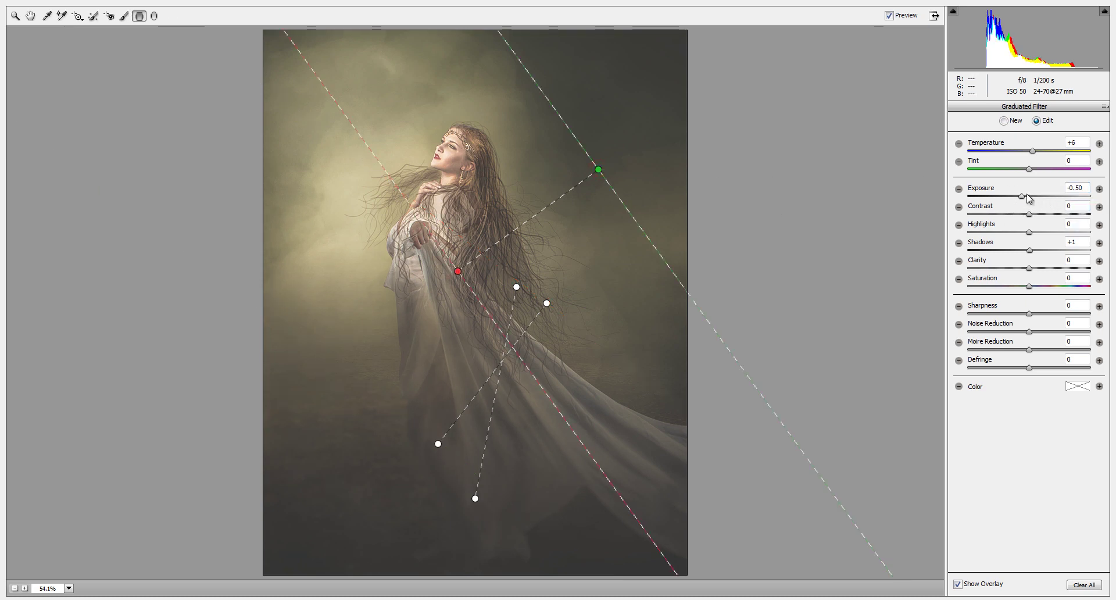
drag(1023, 196, 1039, 200)
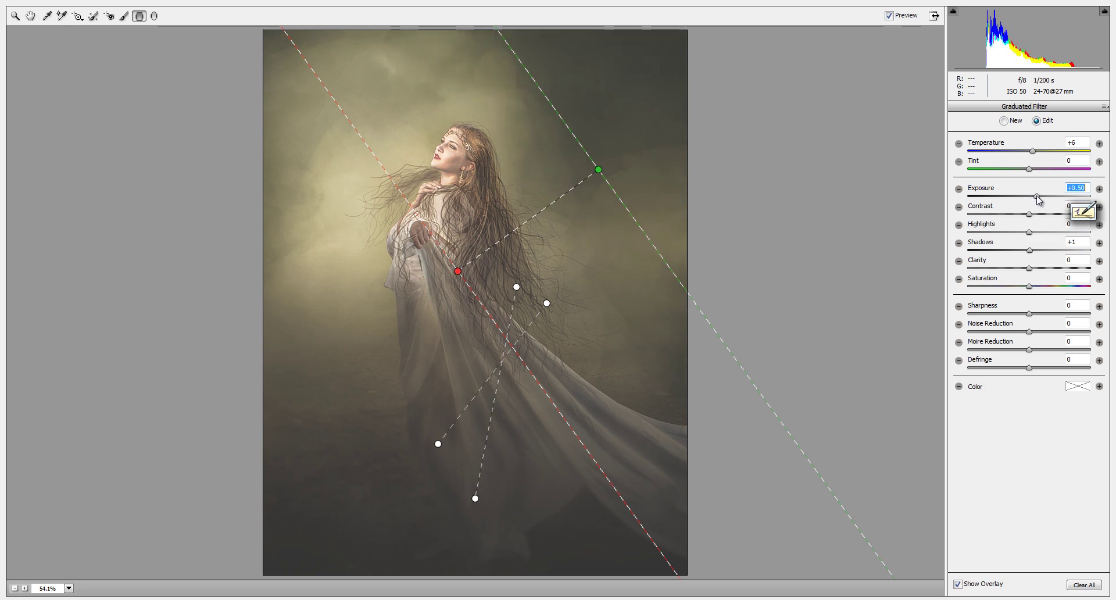
drag(1039, 200, 1029, 199)
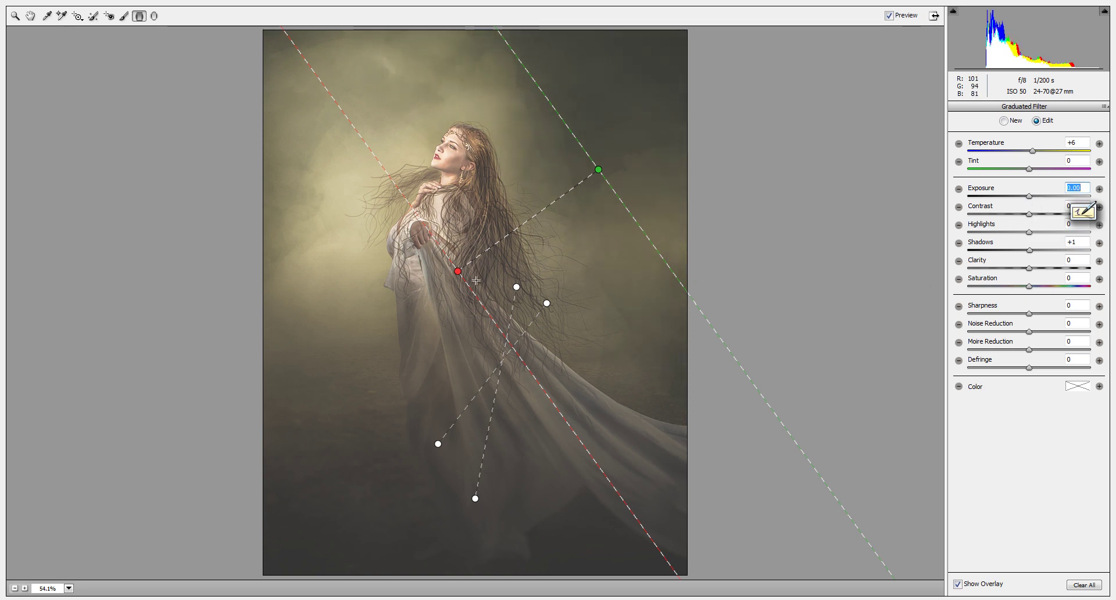
click(516, 286)
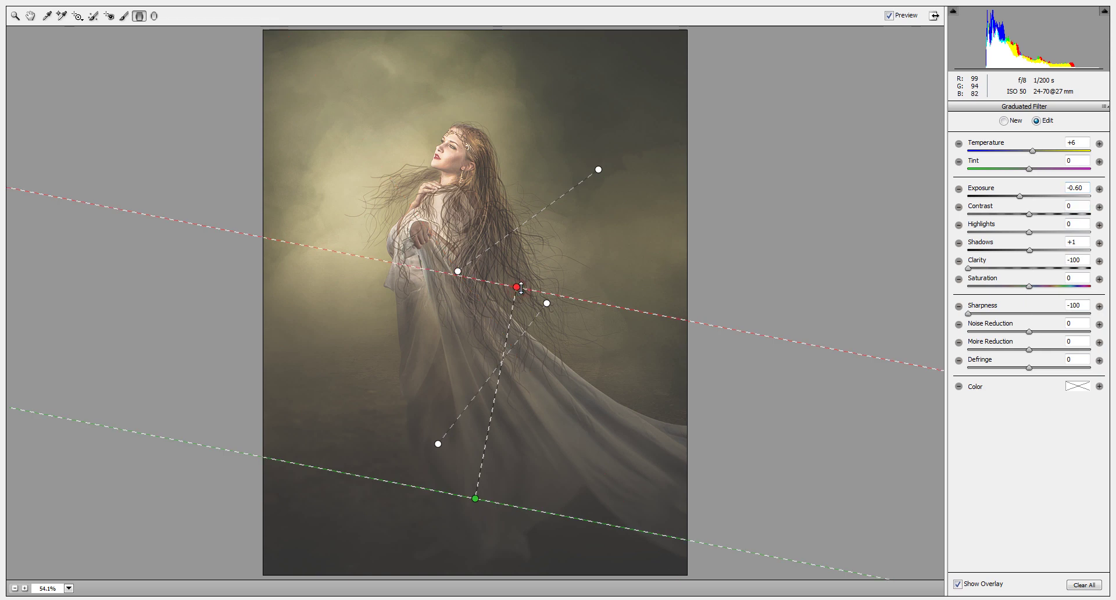
mouse_move(1021, 197)
mouse_down()
mouse_move(1034, 197)
mouse_move(1019, 199)
mouse_up()
Back in the Basic settings, raise Clarity to about +43.
key(h)
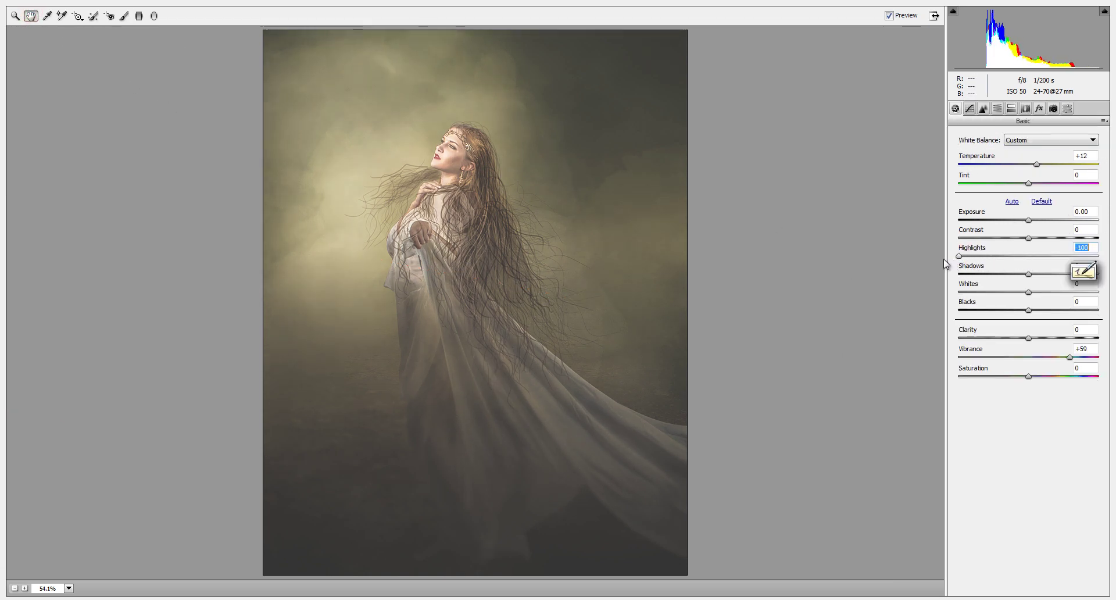
click(1030, 338)
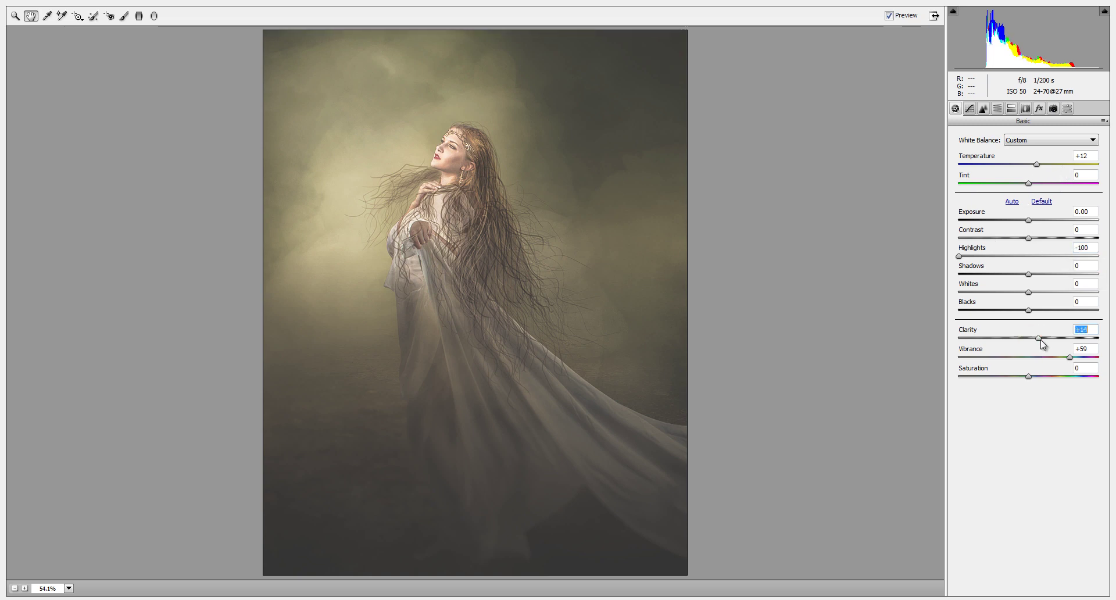
drag(1042, 341, 1114, 359)
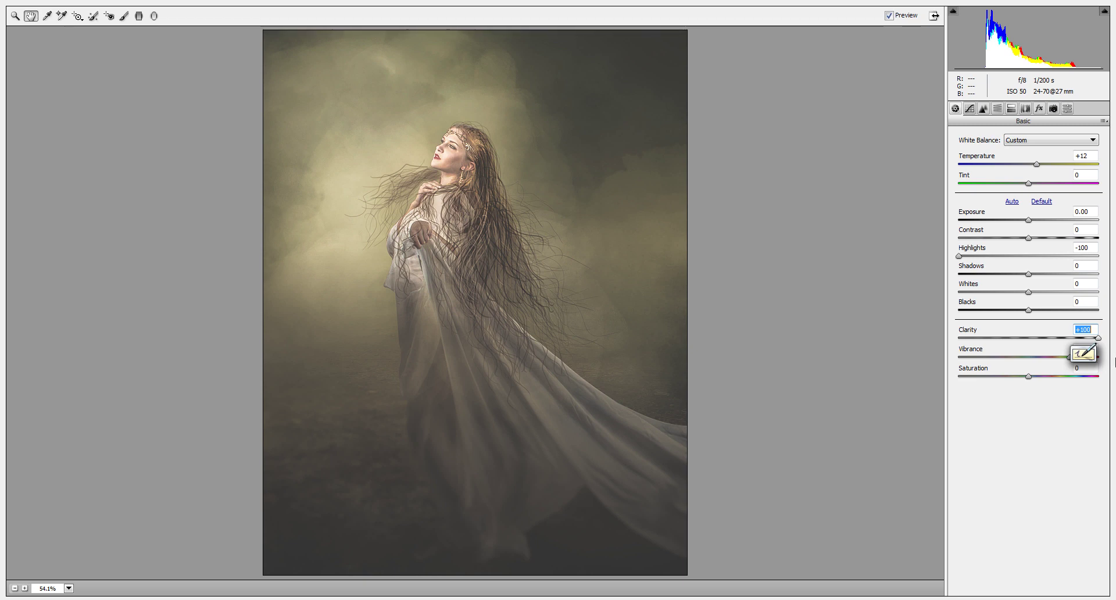
drag(1075, 355, 1060, 350)
Set Contrast to +8 and Exposure to -0.35, and ease Highlights to about -77.
mouse_move(1029, 238)
mouse_down()
mouse_move(1043, 243)
mouse_move(1032, 241)
mouse_up()
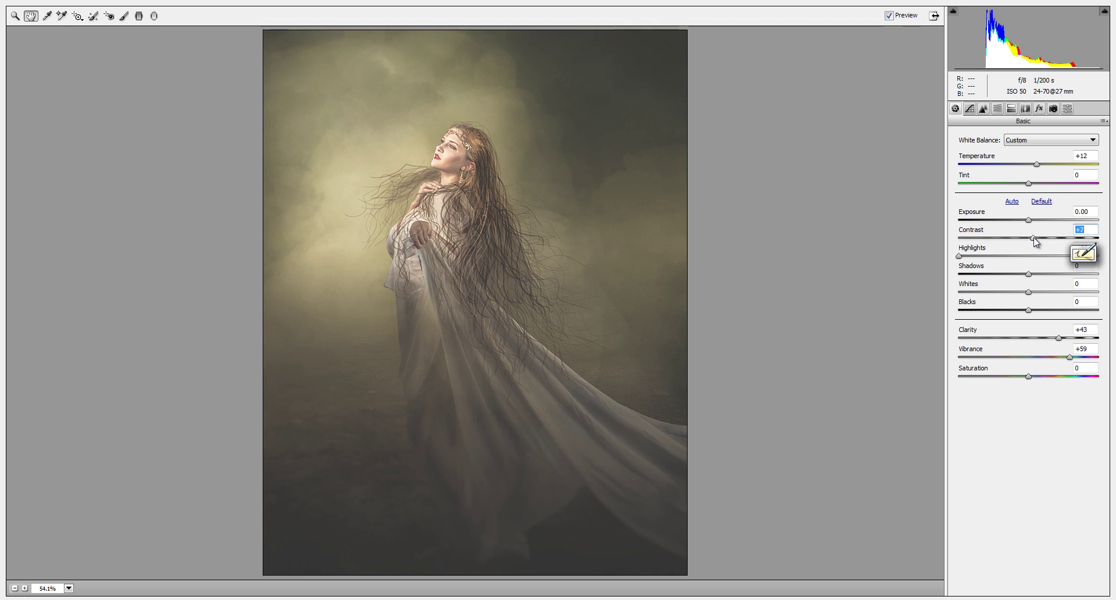
drag(1028, 220, 1018, 220)
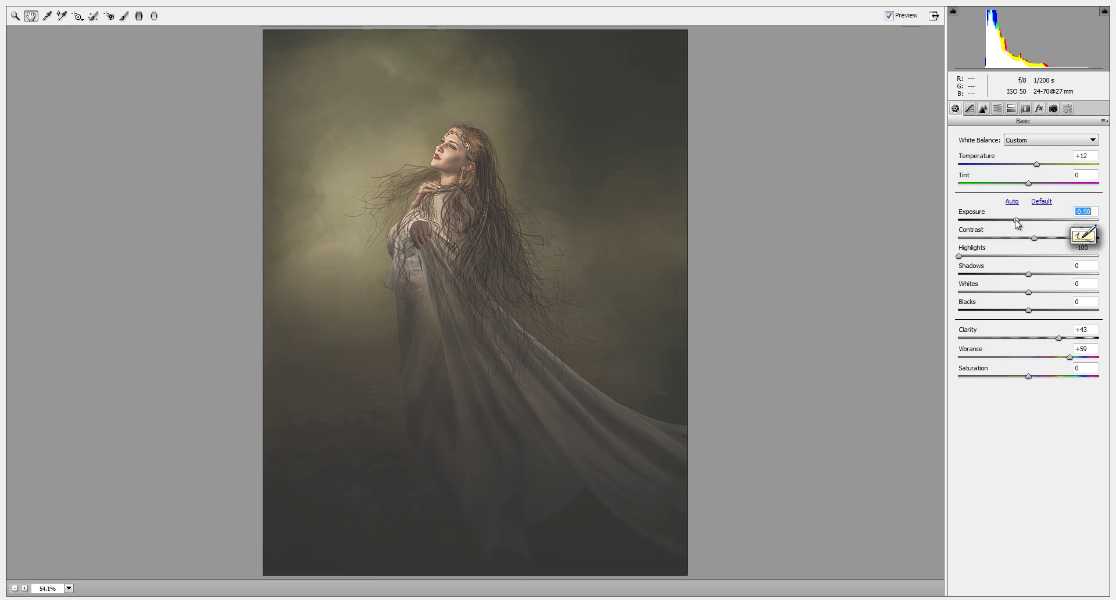
drag(1020, 226, 1024, 227)
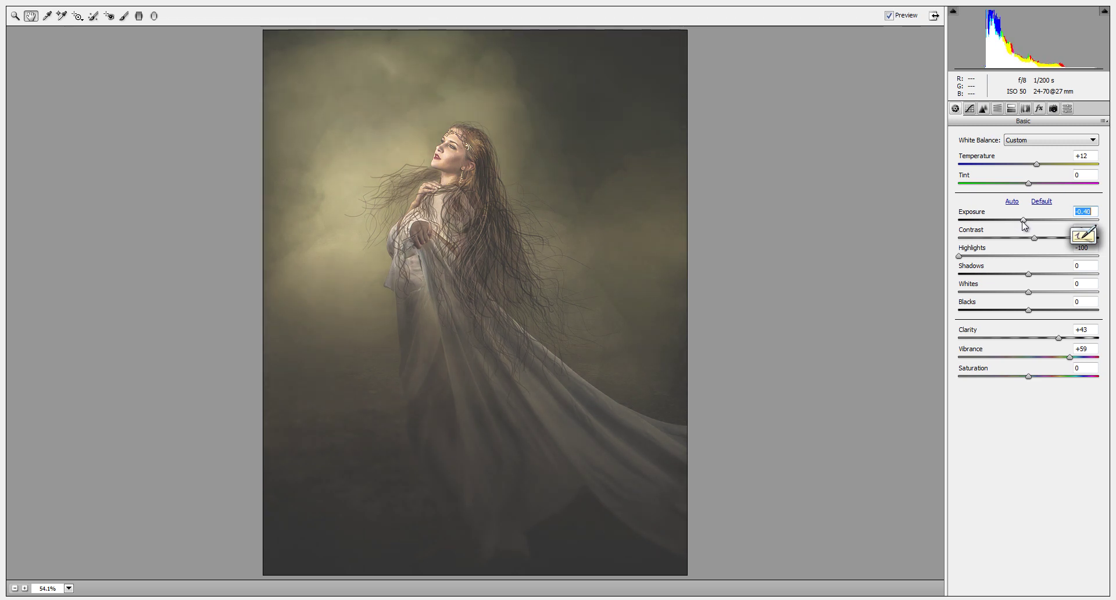
drag(960, 255, 977, 263)
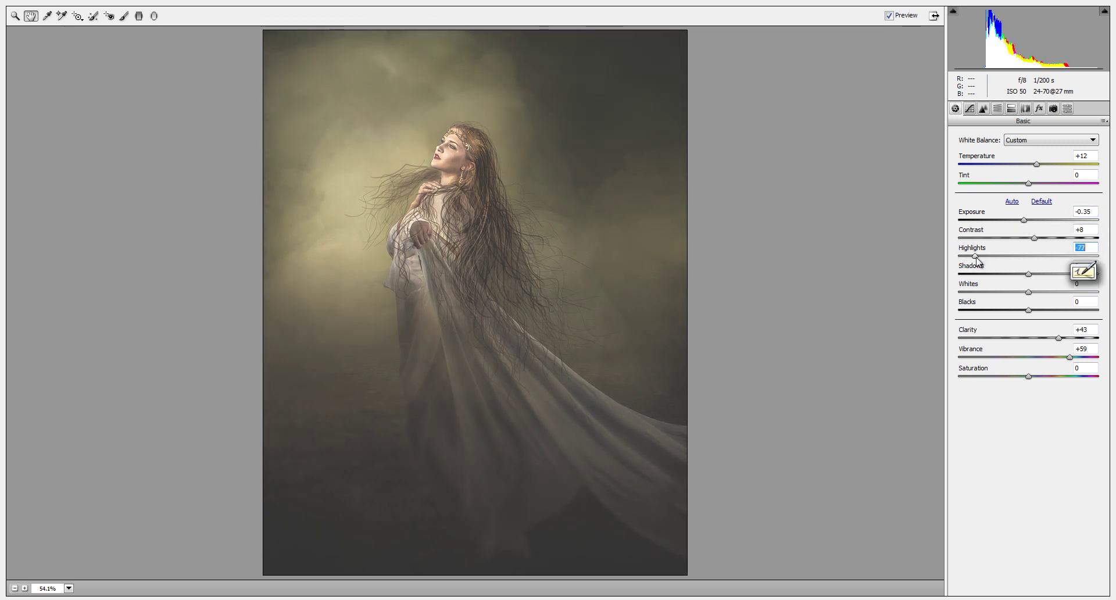
Commit the Camera Raw grade to Layer 13, then hide and reshow it to compare.
click(1083, 594)
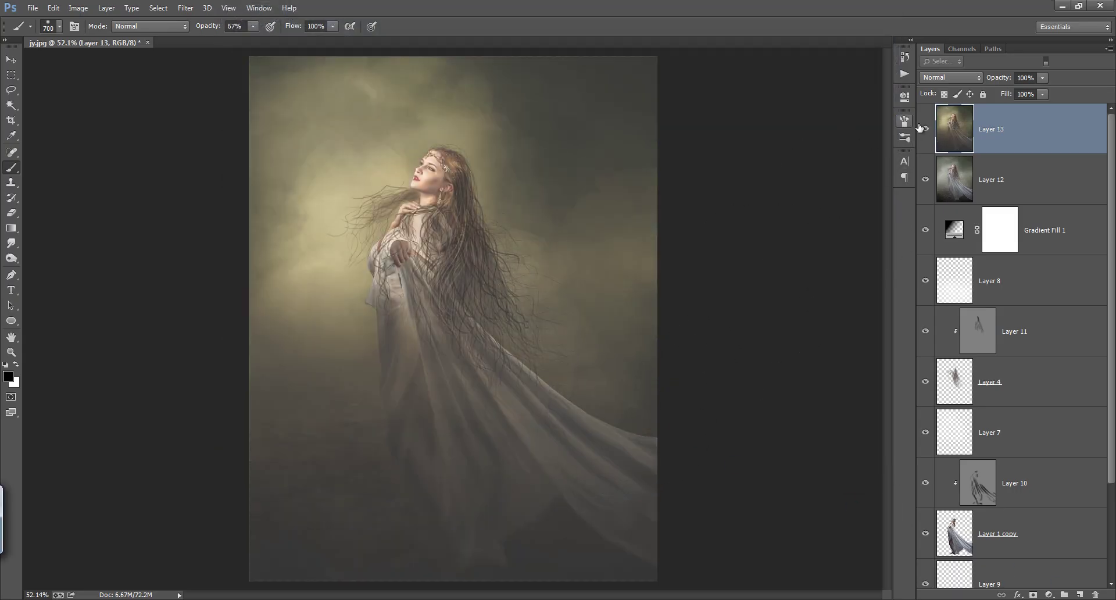
click(926, 129)
click(927, 129)
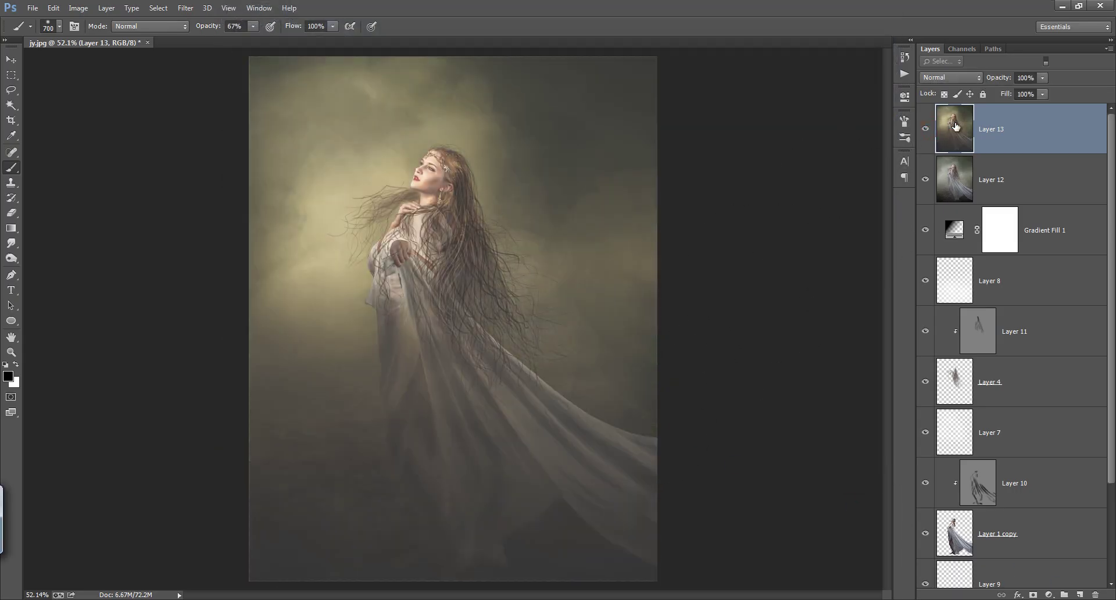